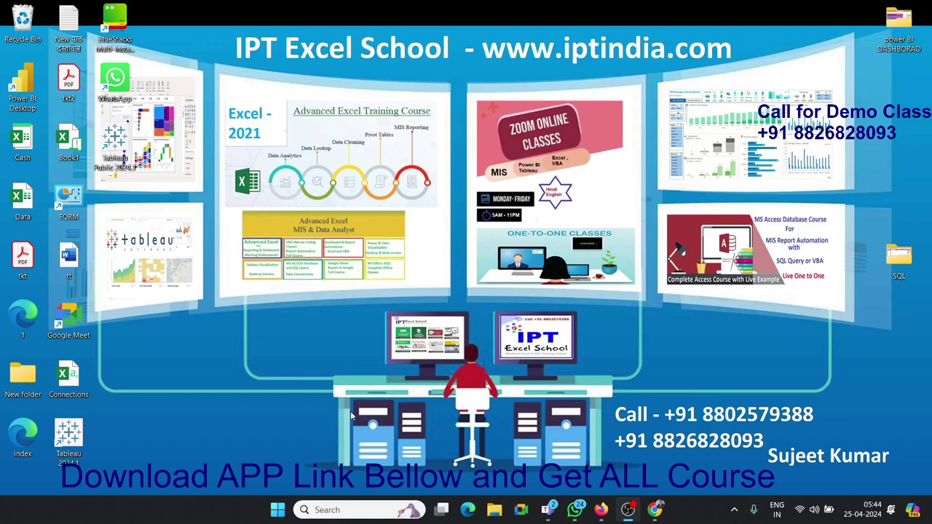
Step: Launch Excel by searching 'ex' in the Windows Start menu
key("super")
type("ex")
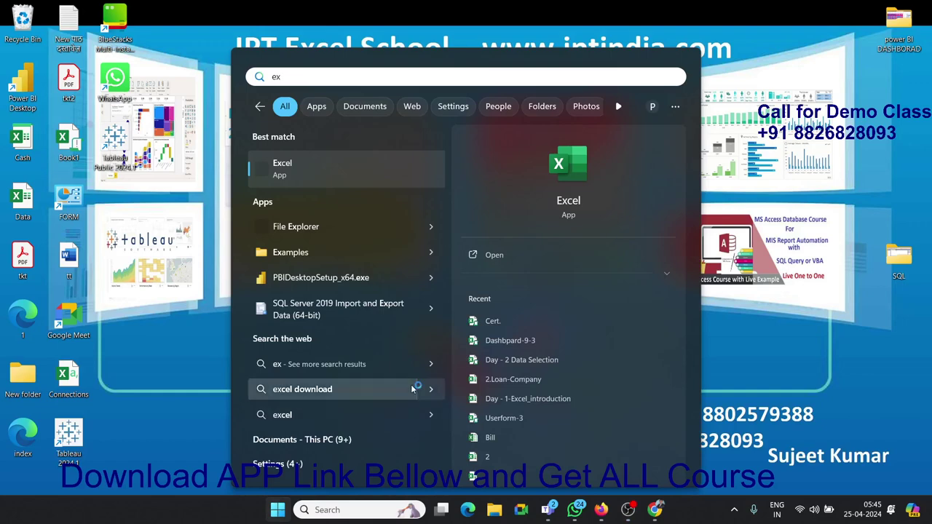
left_click(572, 195)
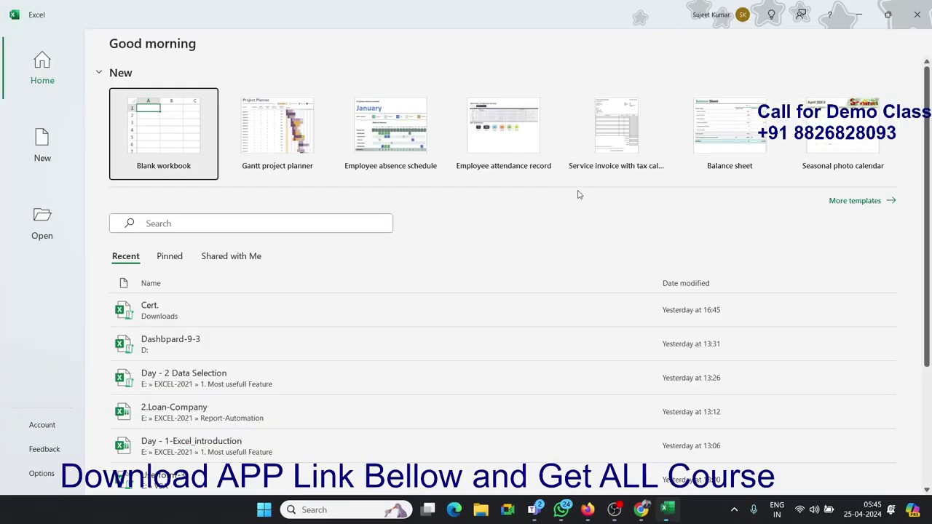
Step: Open the Dashbpard-9-3 workbook and look through its Data, pivot and Dashboard sheets
left_click(245, 356)
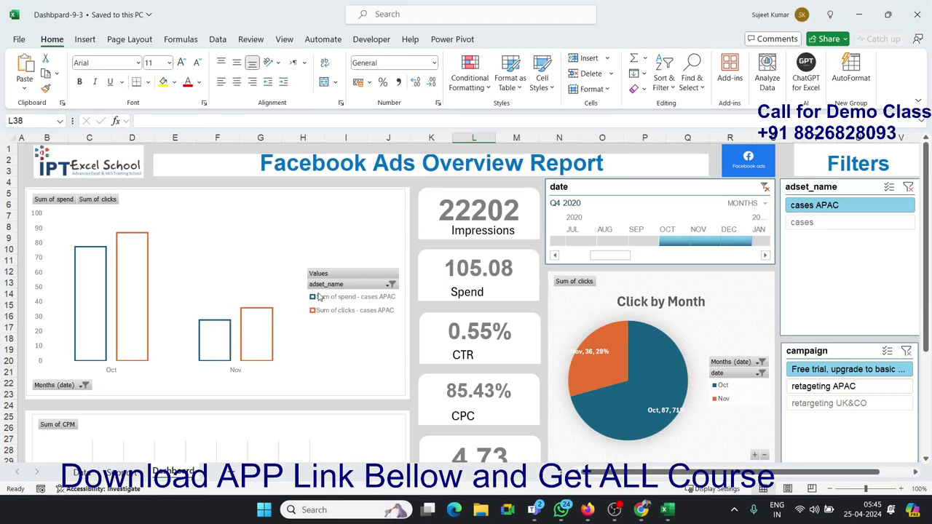
left_click(78, 472)
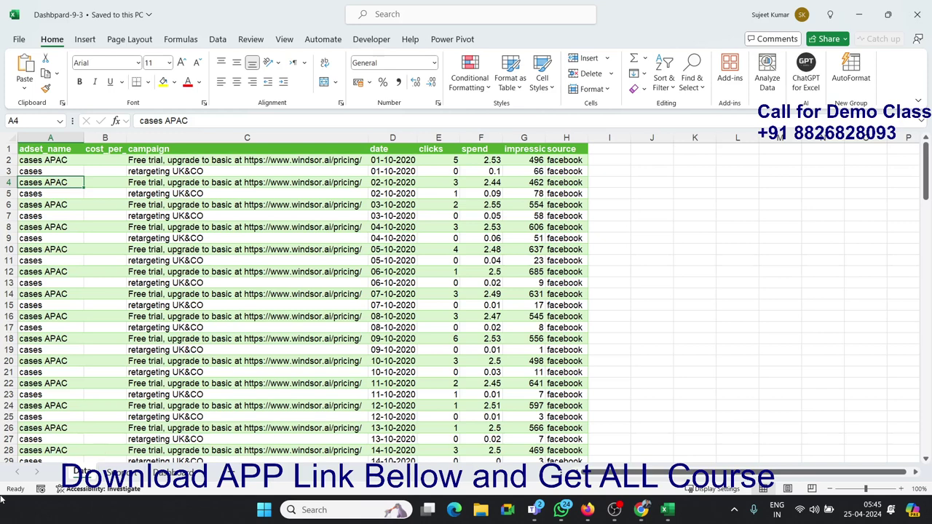
left_click(118, 473)
left_click(166, 471)
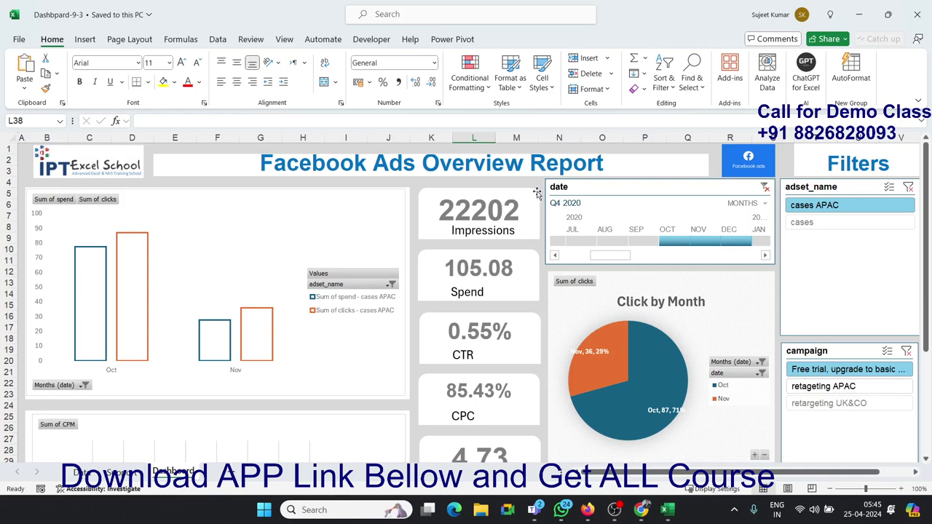
Step: On the Data sheet, confirm the records end at row 149, then return to A1
left_click(82, 472)
left_click_drag(54, 415, 54, 406)
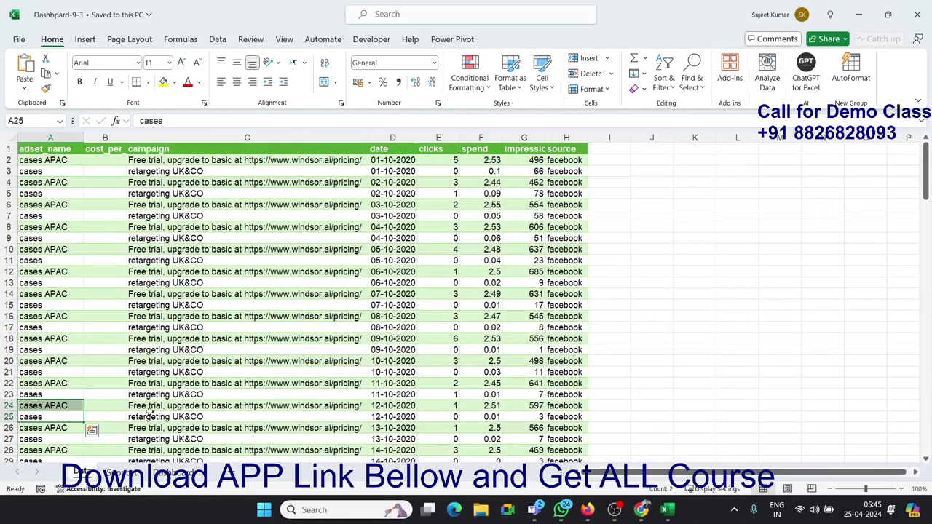
left_click(150, 415)
key("ctrl+Down")
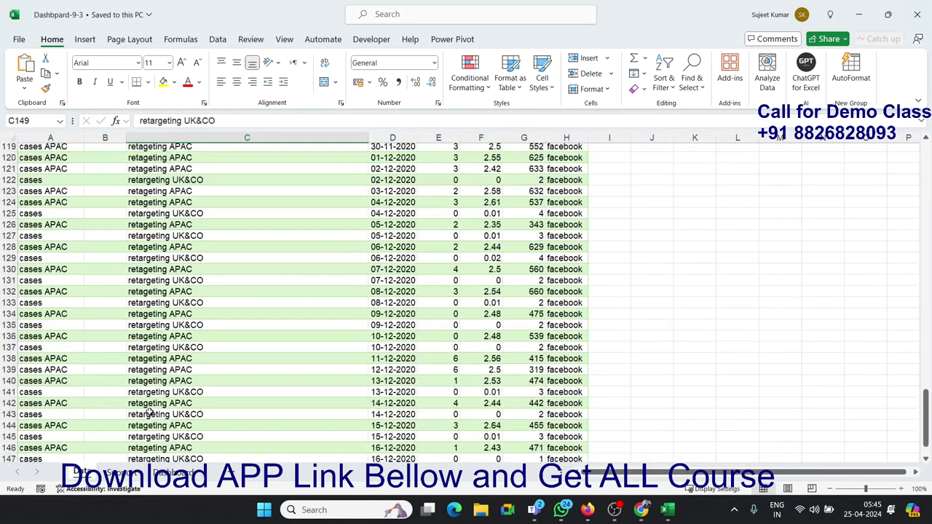
key("Down")
key("Left")
key("Left")
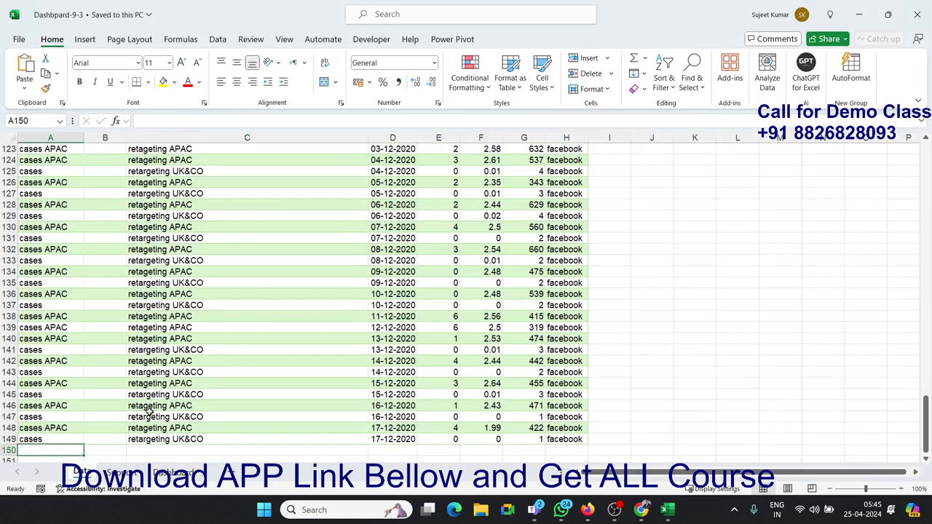
key("ctrl+Home")
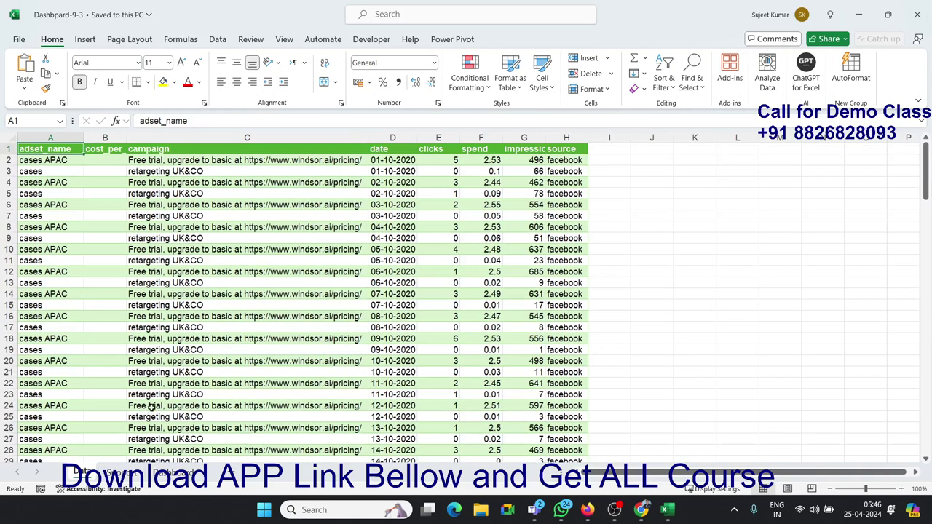
Step: Create a PivotTable from Data!$A$1:$H$149 on a new sheet, summing clicks by month
left_click(90, 43)
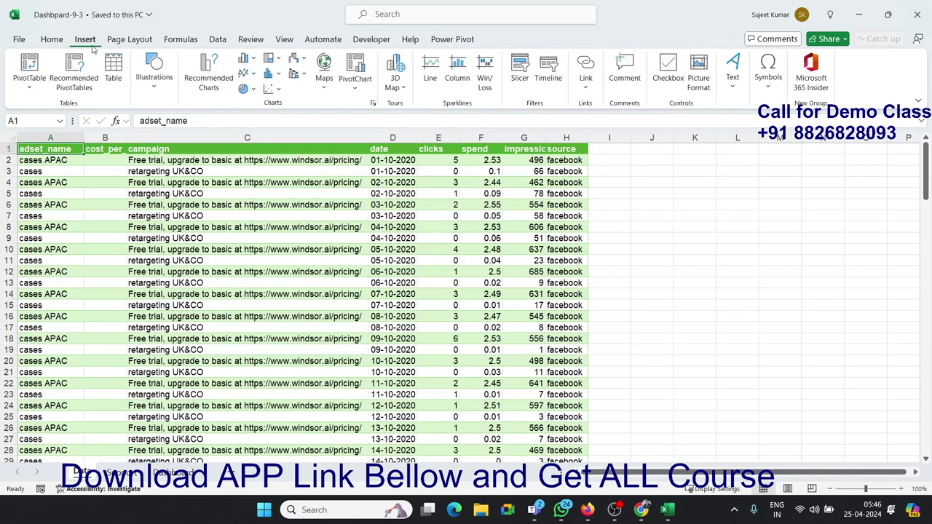
left_click(29, 64)
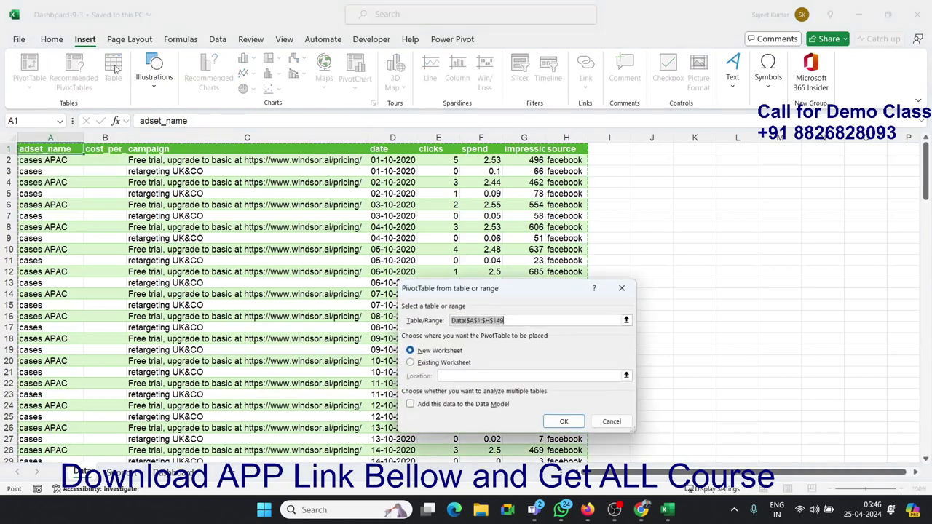
left_click(560, 422)
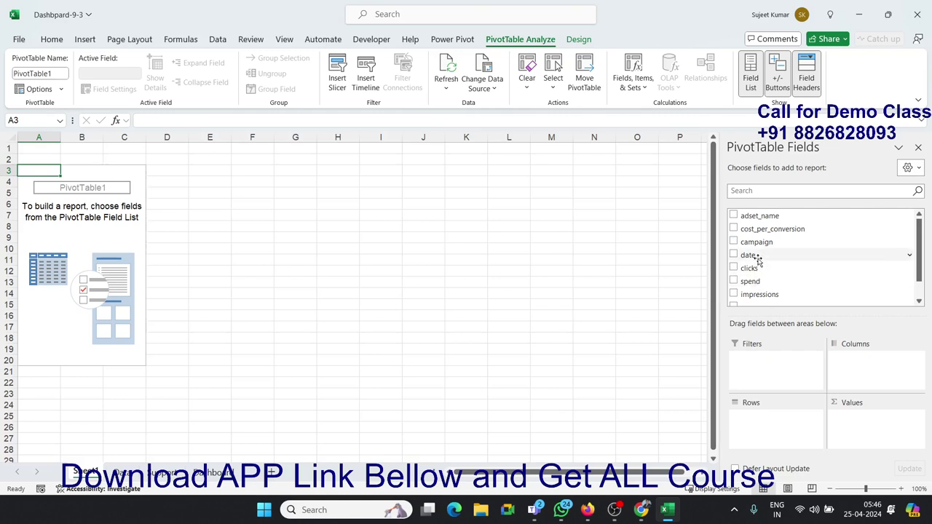
left_click_drag(753, 258, 761, 415)
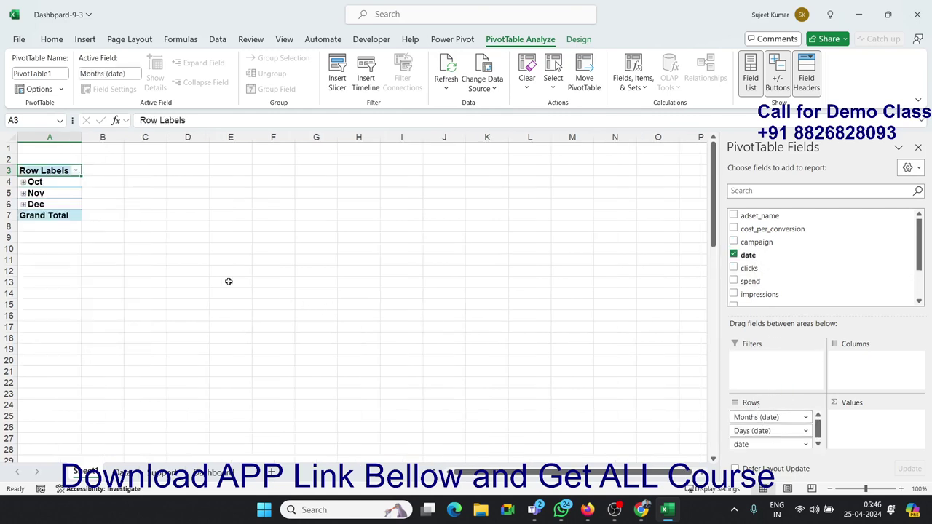
mouse_move(751, 281)
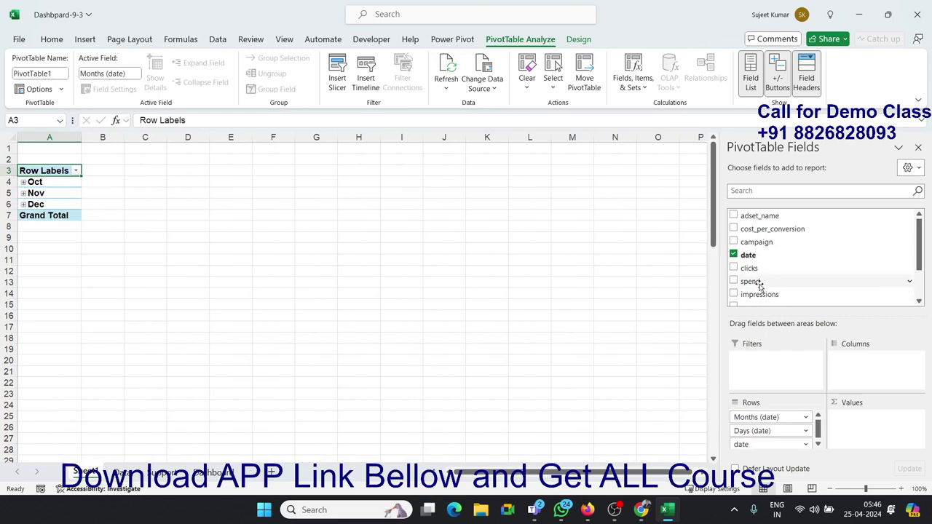
mouse_move(754, 268)
left_mouse_down()
mouse_move(844, 390)
mouse_move(853, 424)
left_mouse_up()
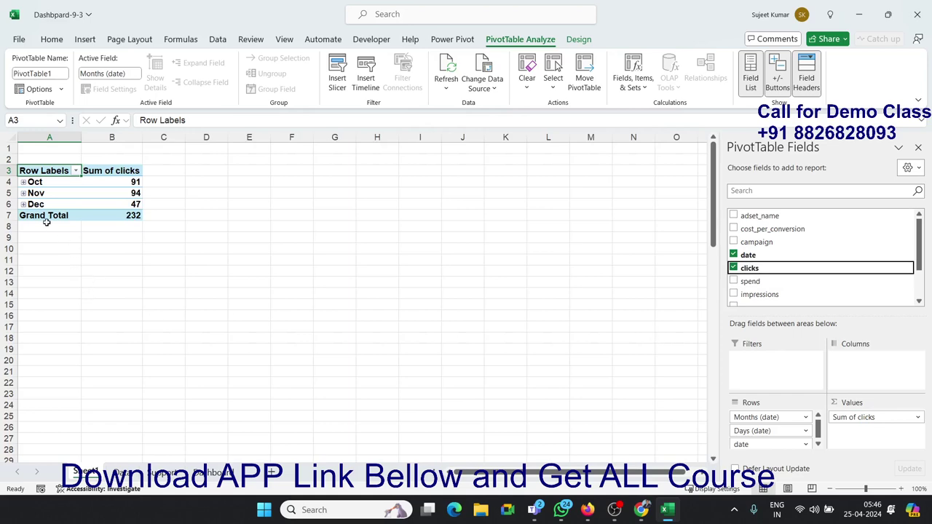
Step: Copy the last data records (about rows 126–149) and paste them starting at A150
left_click(123, 473)
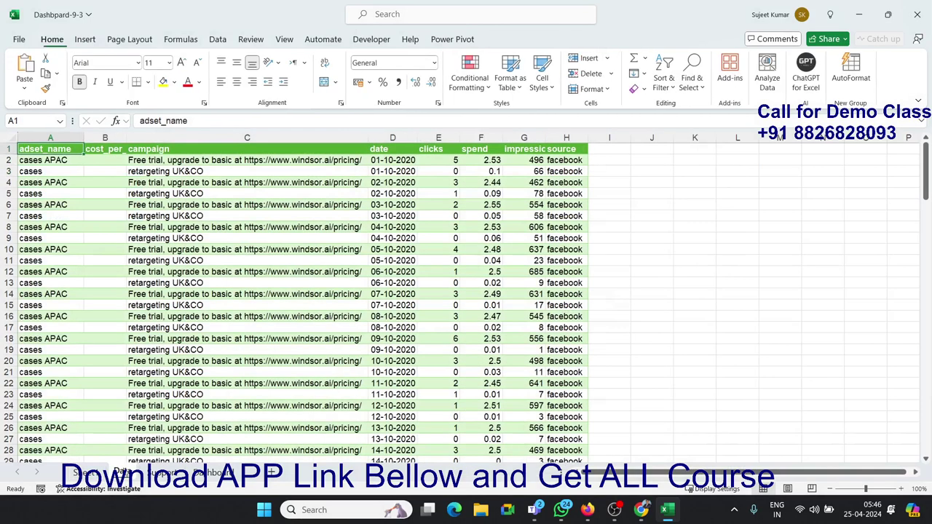
left_click(73, 415)
key("ctrl+Down")
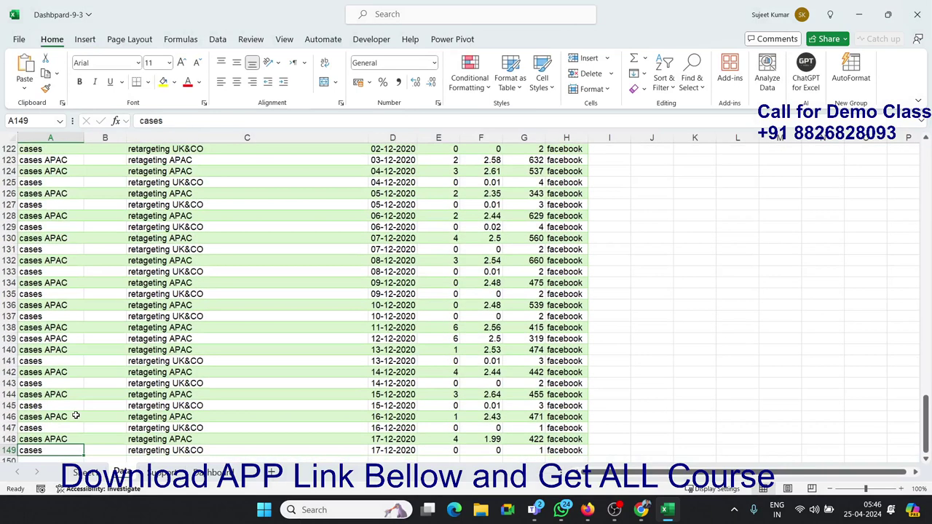
key("shift+Right")
key("shift+Right")
key("shift+Right")
key("shift+Right")
key("shift+Right")
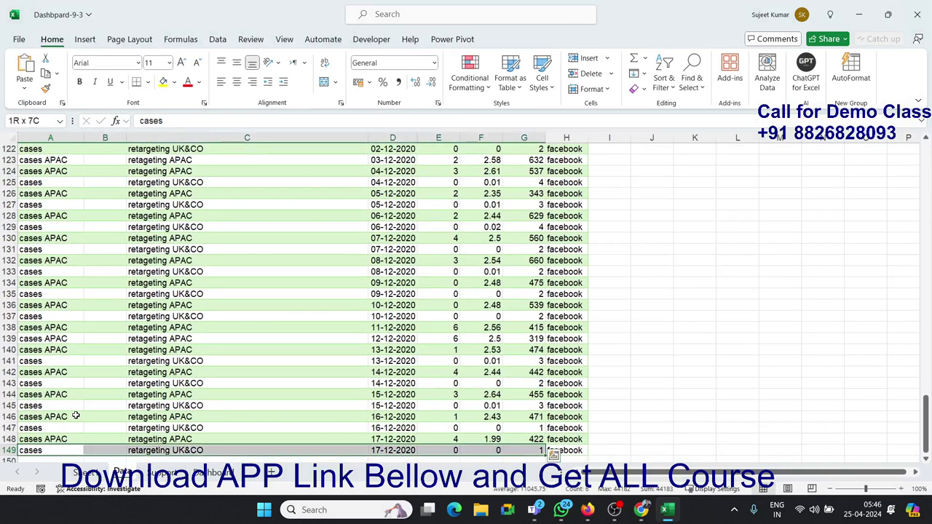
key("shift+Right")
key("shift+Up")
key("shift+Up")
key("shift+Up")
key("shift+Up")
key("shift+Up")
key("shift+Up")
key("shift+Up")
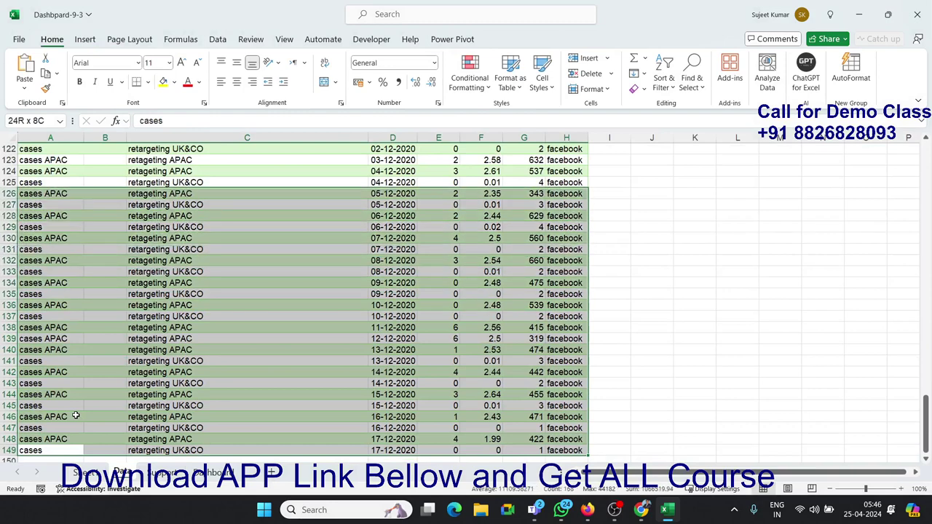
key("ctrl+c")
key("ctrl+Down")
key("ctrl+Up")
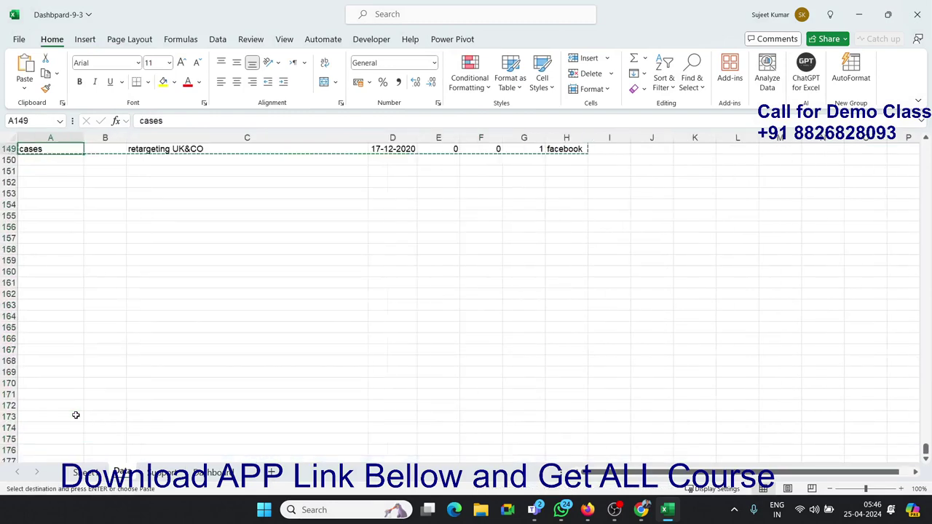
key("Down")
key("ctrl+v")
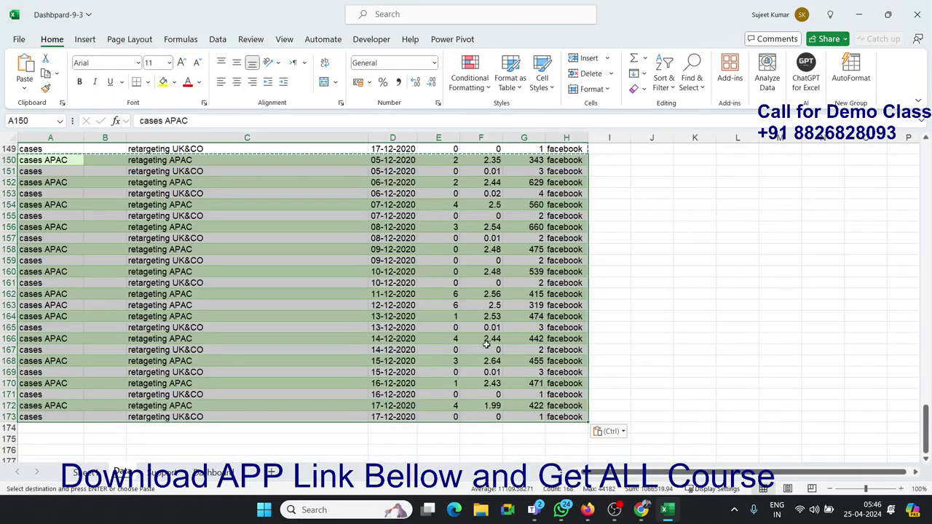
Step: Enter 1/1 in D150 and fill dates 01-01-2024 through 24-01-2024 down to row 173
left_click(380, 163)
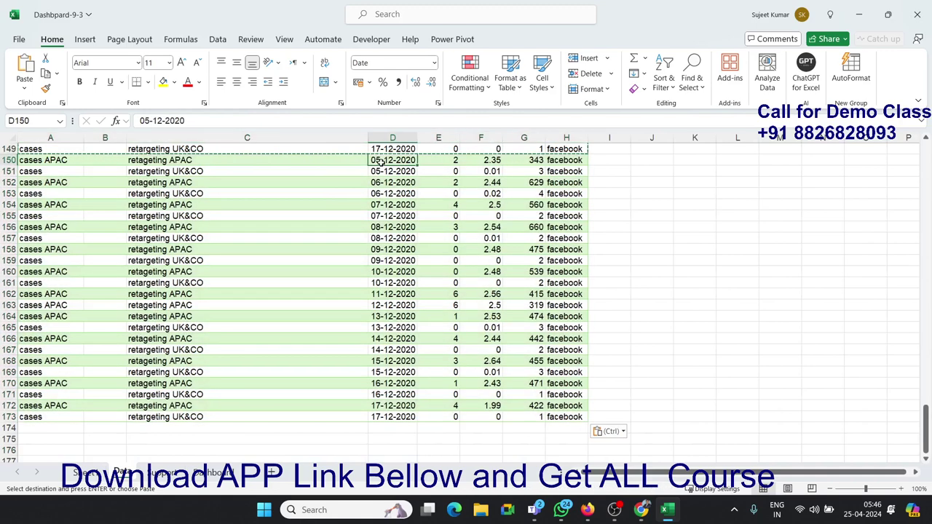
type("1/1")
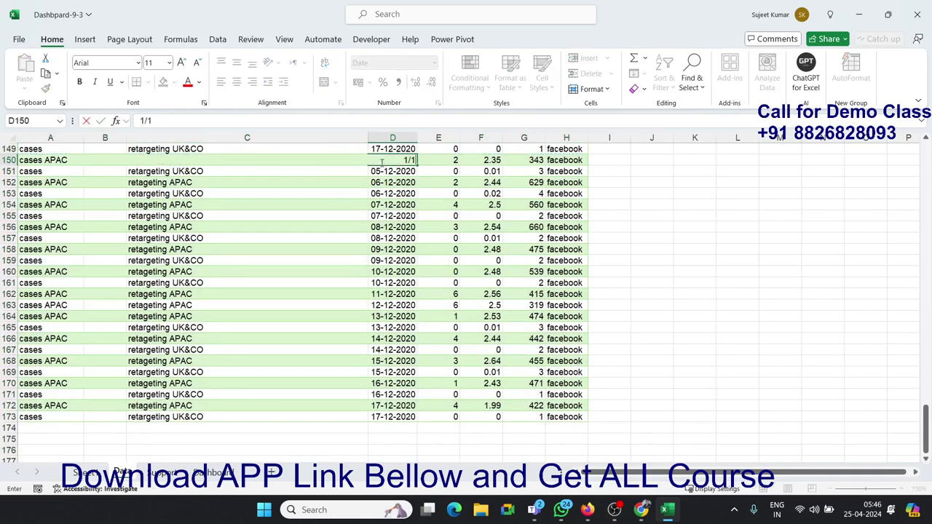
key("Return")
left_click(381, 163)
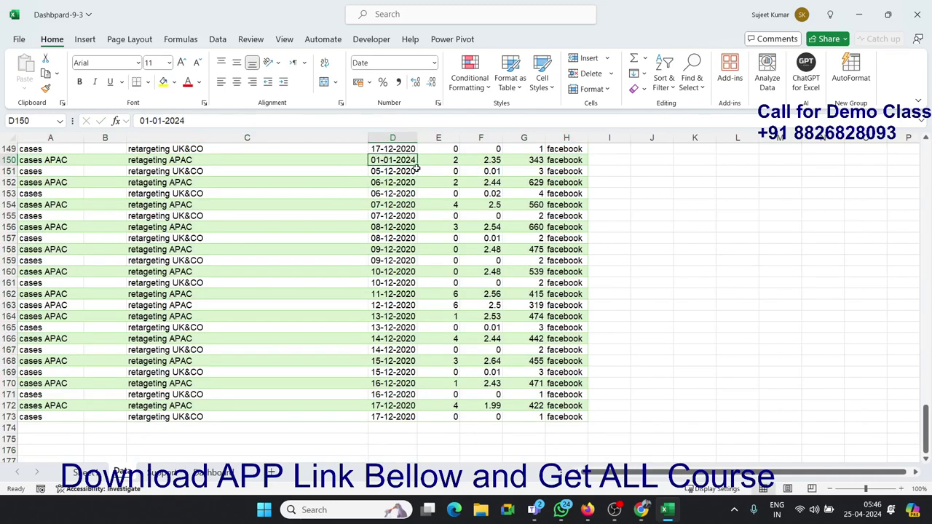
left_click(414, 168)
left_click(412, 162)
double_click(417, 165)
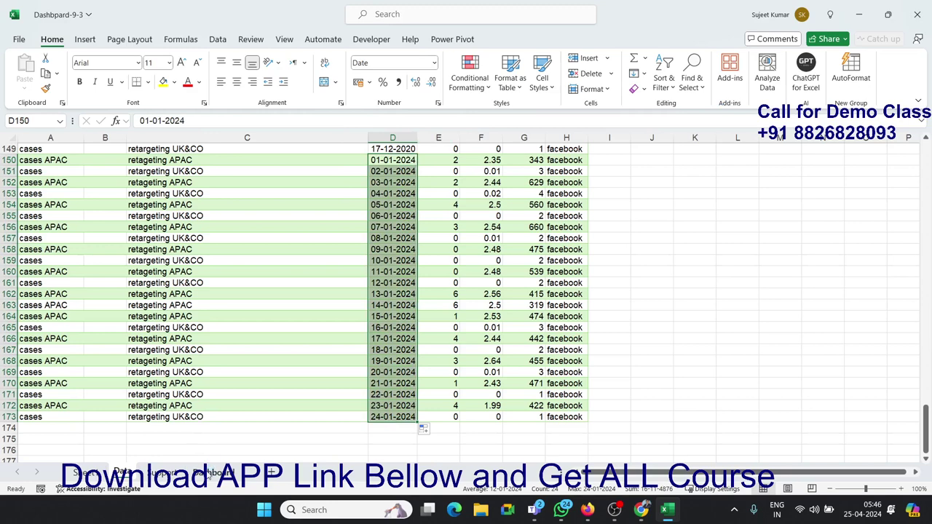
left_click(211, 474)
left_click(172, 474)
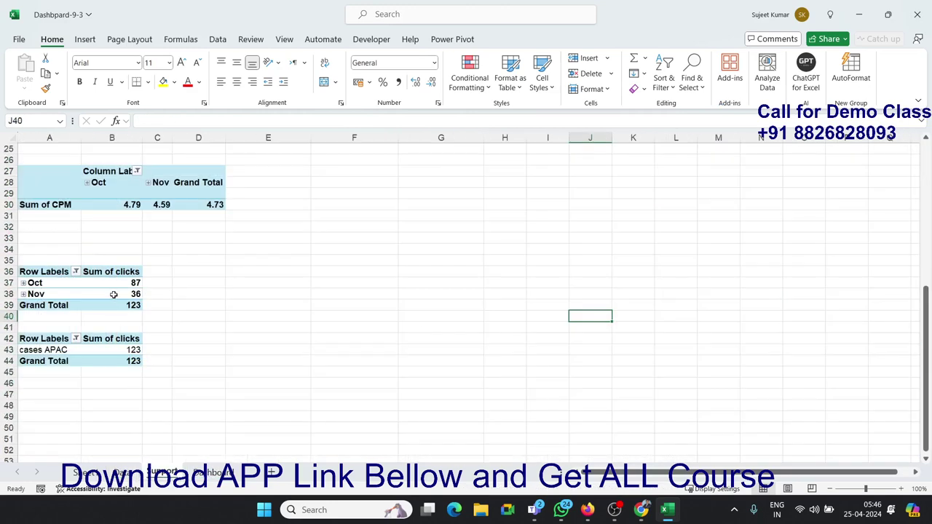
Step: Refresh the Sheet1 clicks PivotTable; the Grand Total stays at 232
left_click(87, 473)
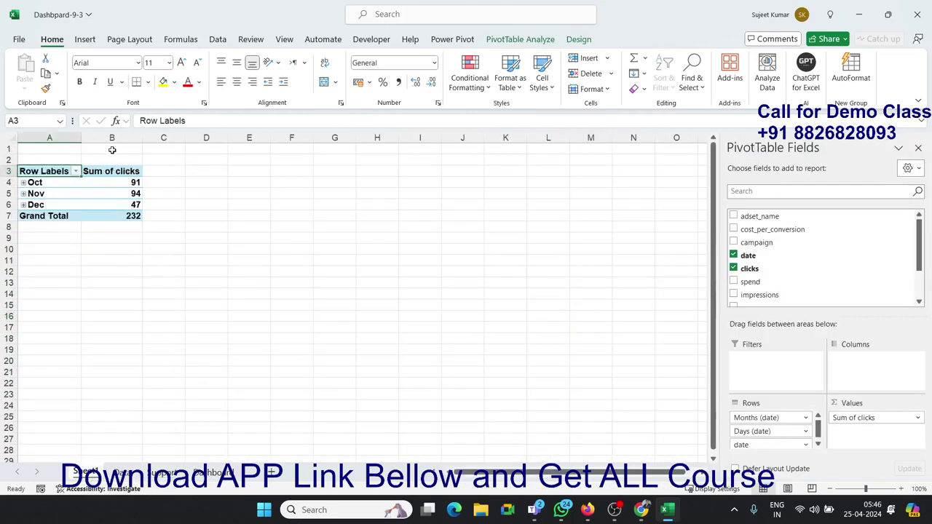
left_click(117, 183)
right_click(116, 183)
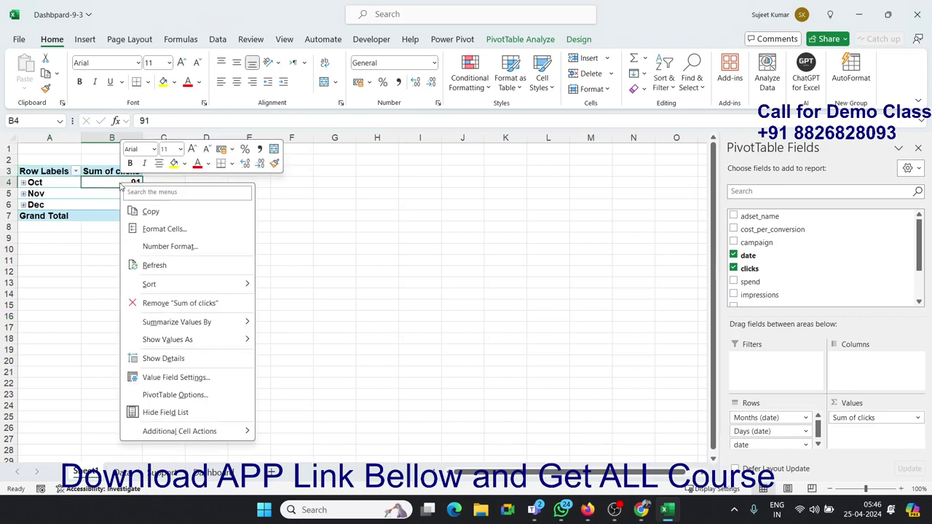
left_click(174, 267)
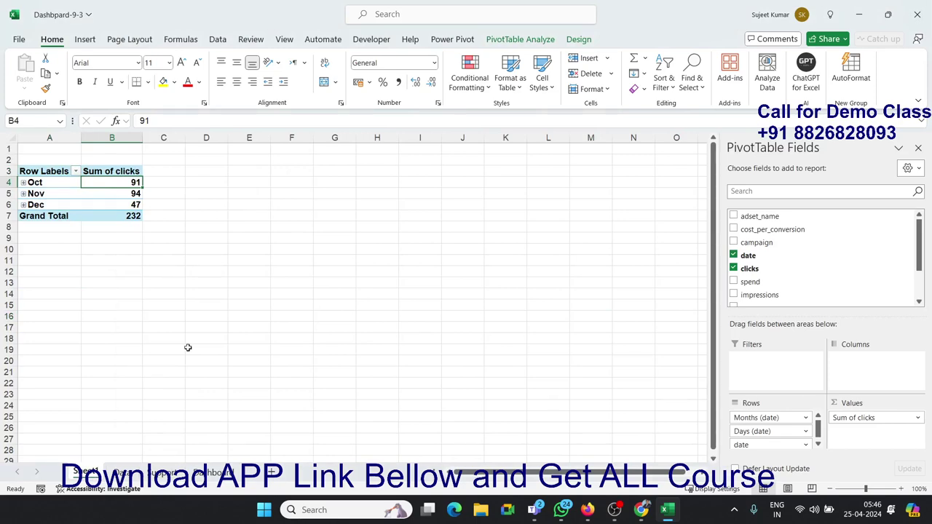
Step: Change the clicks value in E145 on the Data sheet to 100
left_click(136, 471)
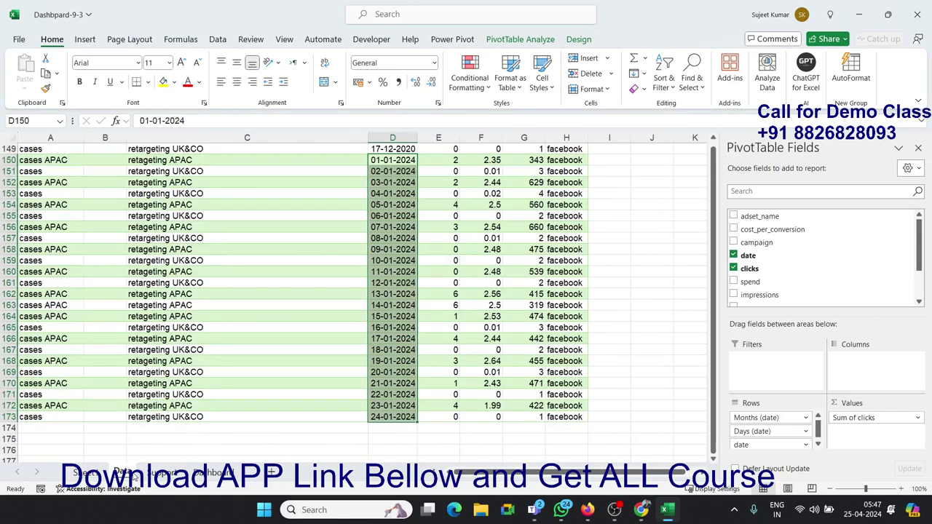
scroll(390, 282, "up", 1)
scroll(401, 275, "up", 1)
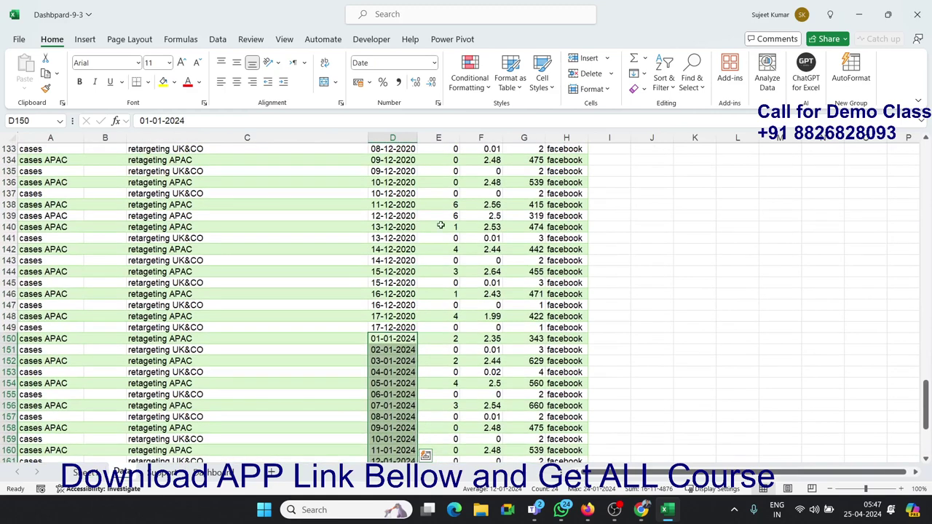
left_click(448, 285)
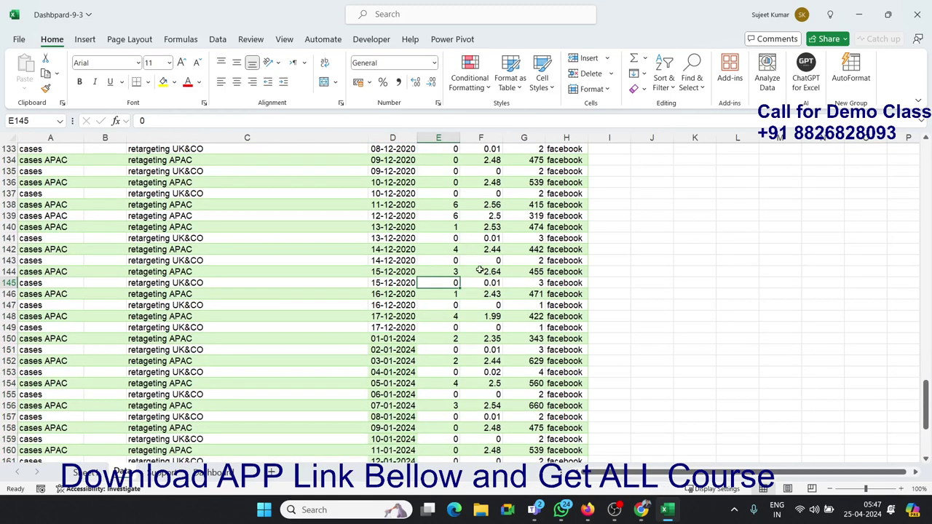
type("100")
key("Return")
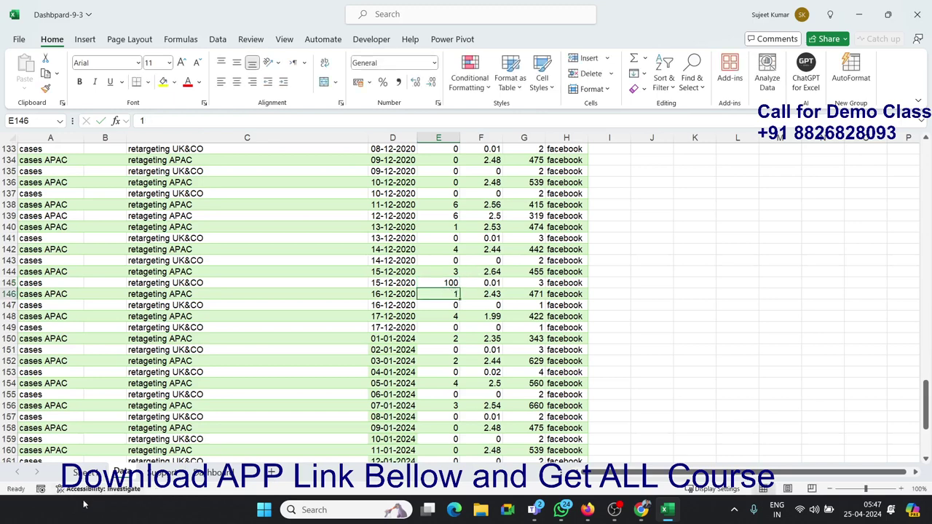
key("ctrl+Up")
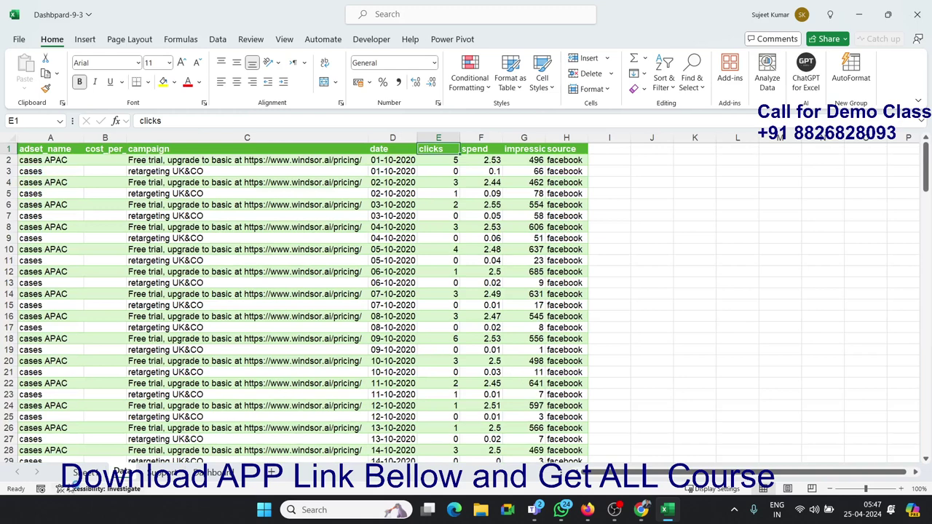
Step: Refresh the clicks PivotTable so Dec reads 147 and the Grand Total 332
left_click(77, 472)
left_click(111, 206)
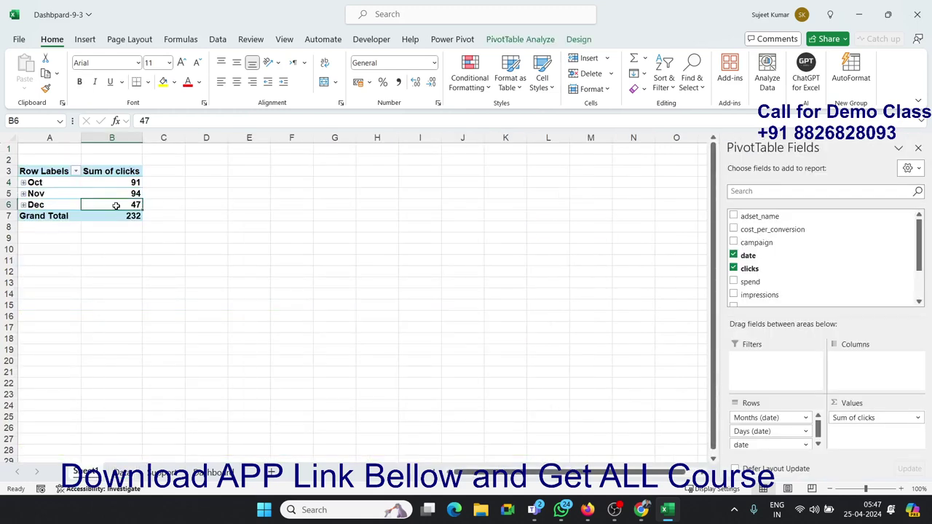
right_click(116, 205)
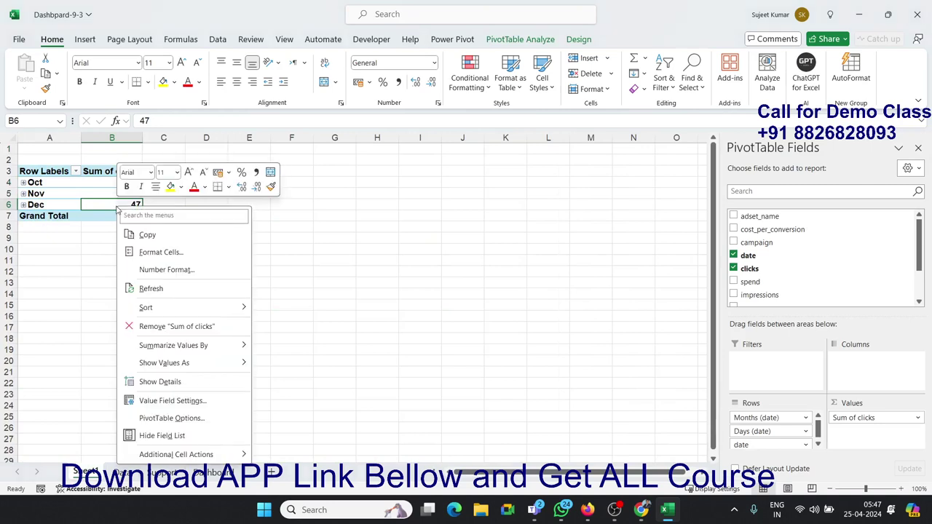
left_click(167, 292)
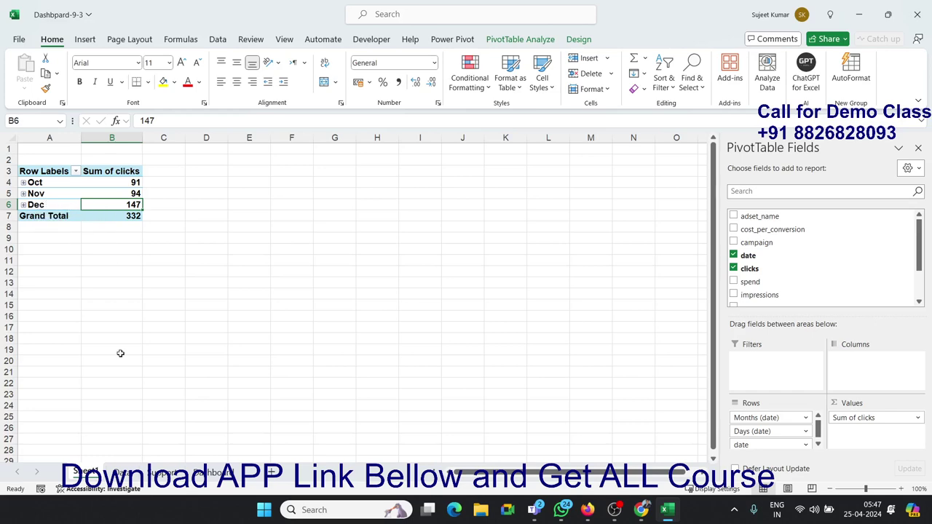
Step: Cross-check the Data sheet against the PivotTable sheet, ending on the PivotTable
left_click(122, 472)
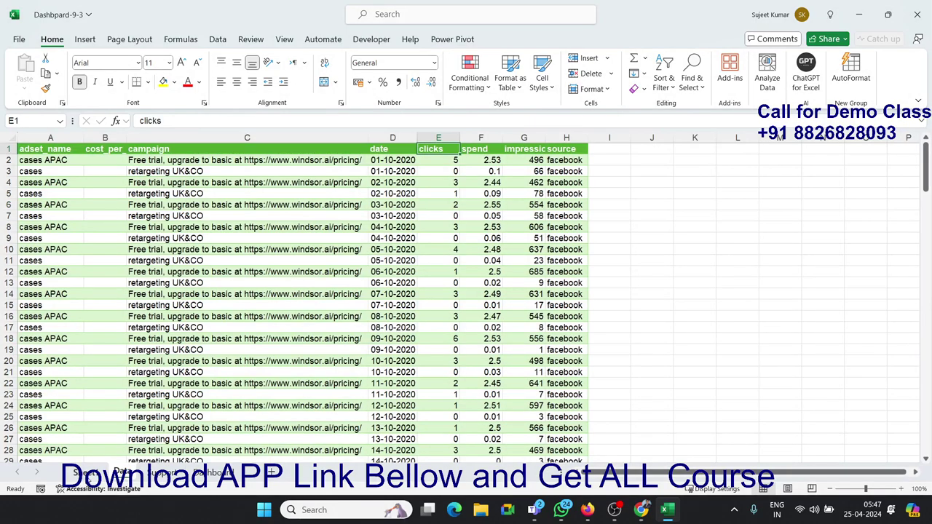
left_click(93, 473)
left_click(128, 470)
scroll(119, 438, "down", 7)
scroll(119, 438, "down", 2)
scroll(119, 437, "up", 7)
scroll(119, 438, "up", 1)
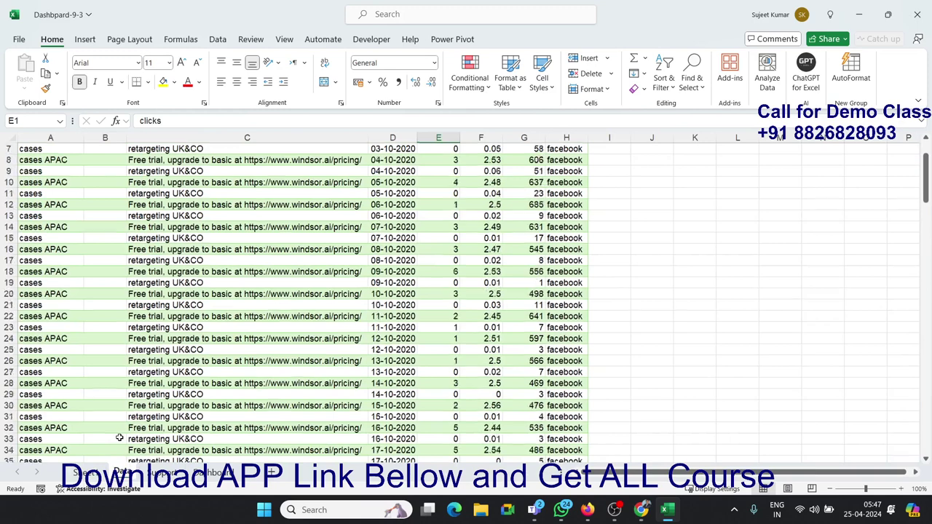
scroll(119, 438, "up", 2)
left_click(86, 473)
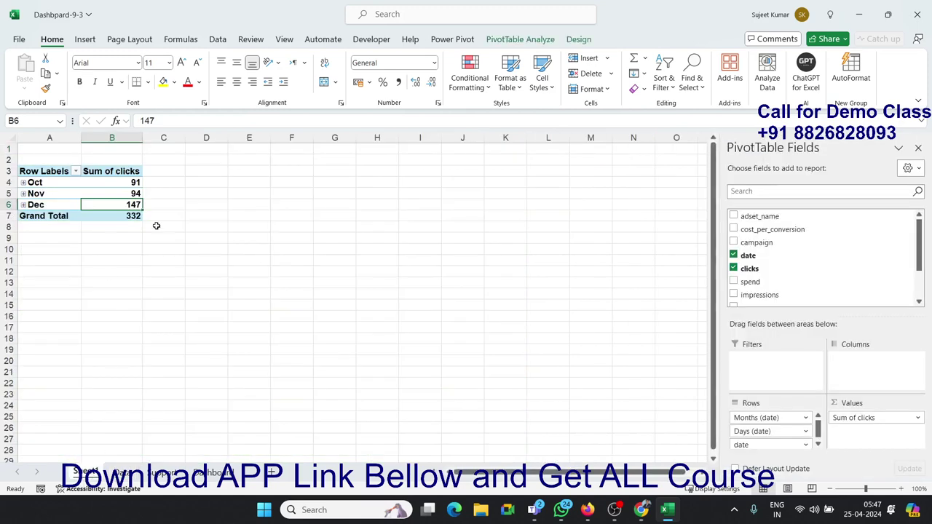
Step: Extend the PivotTable source to Data!$A$1:$H$173 so Jan 36 appears, Grand Total 368
left_click(518, 42)
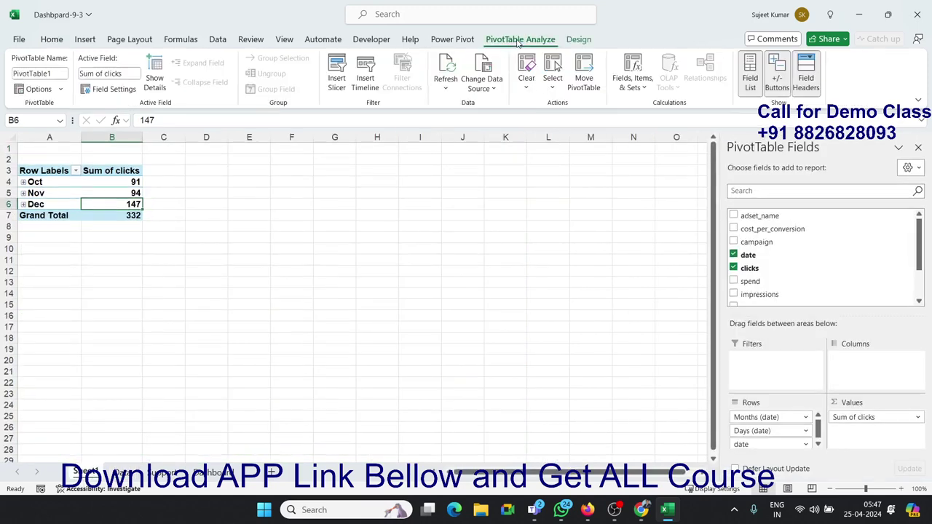
left_click(480, 88)
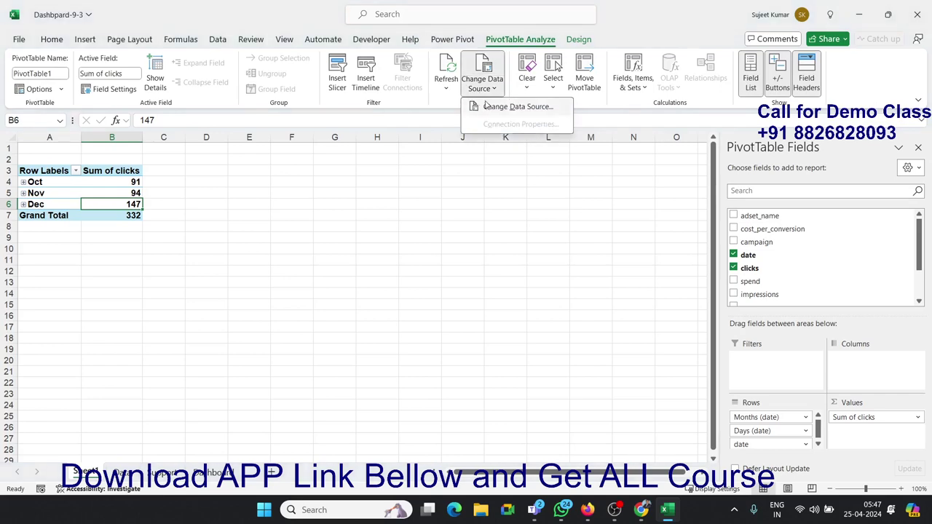
left_click(486, 106)
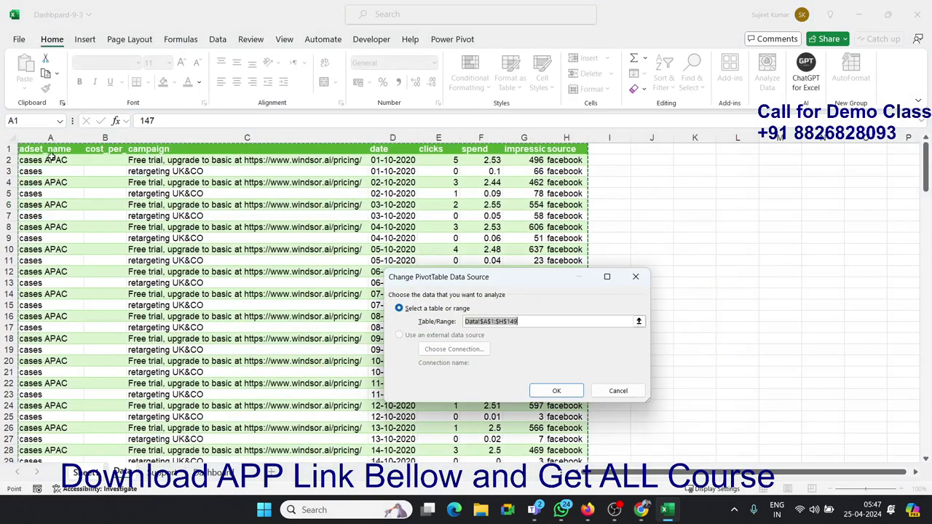
left_click(49, 156)
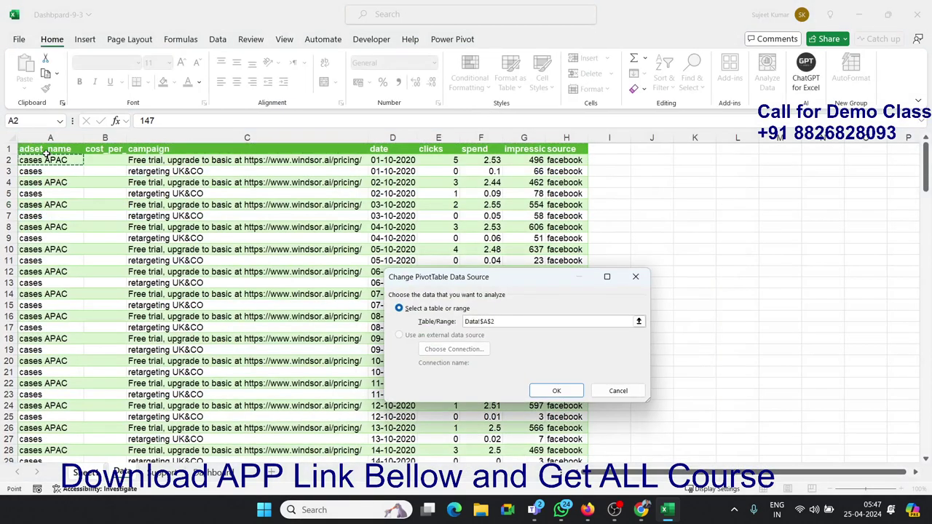
left_click(46, 152)
key("ctrl+shift+Right")
key("ctrl+shift+Down")
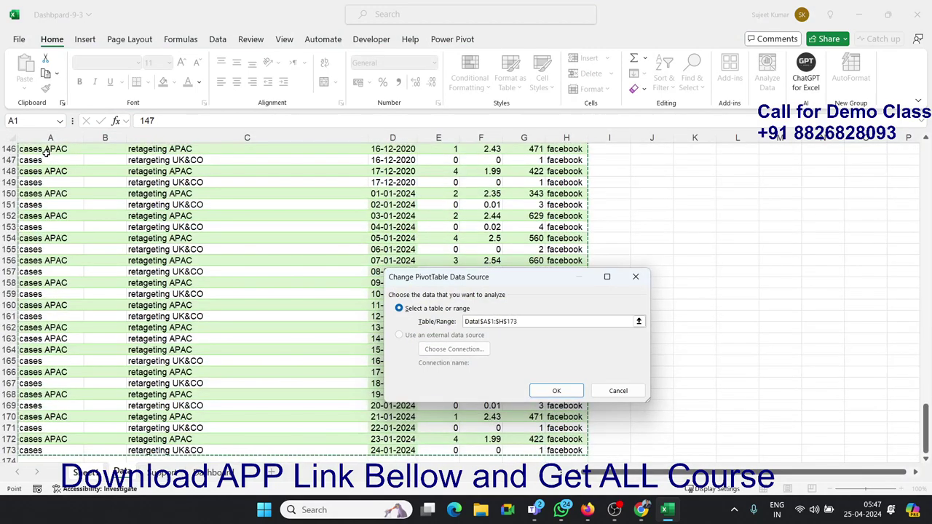
left_click(557, 391)
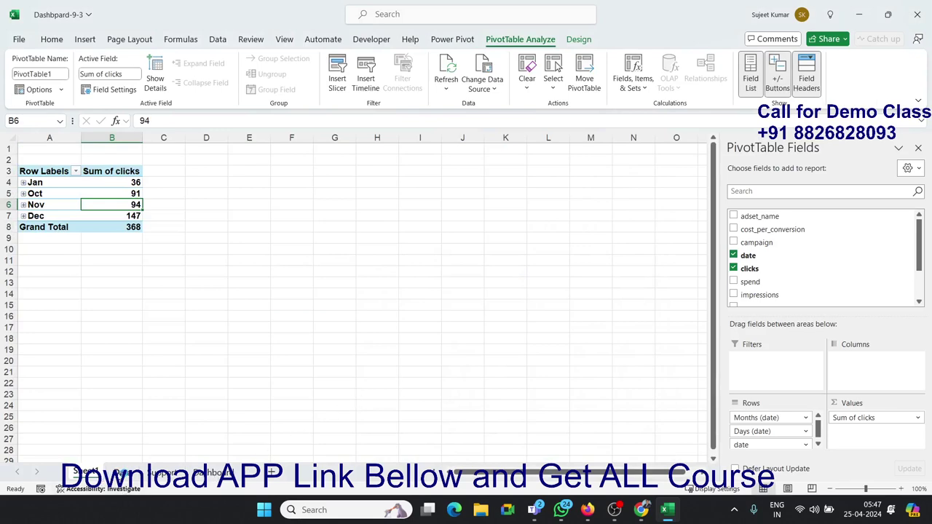
Step: Scroll through the Support sheet's pivot tables, then view the Facebook Ads Overview Report dashboard
left_click(162, 472)
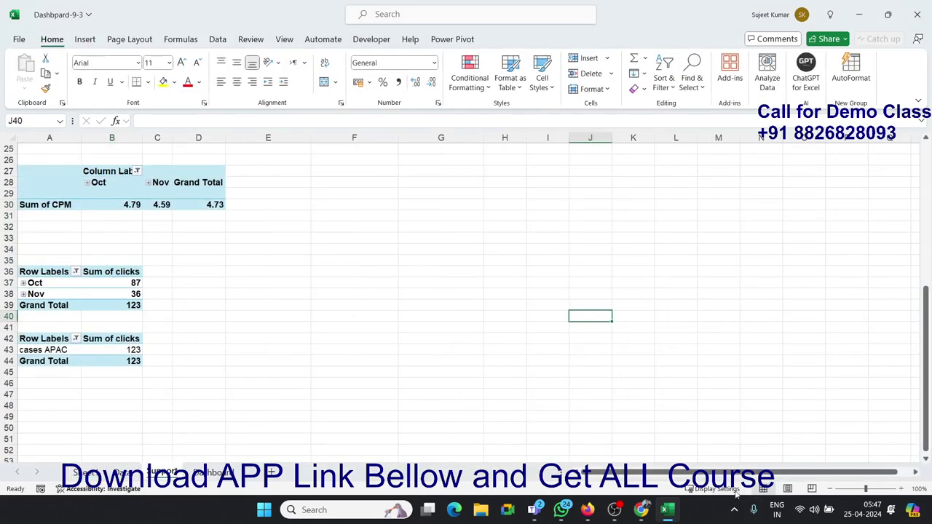
scroll(232, 396, "up", 5)
scroll(232, 396, "up", 3)
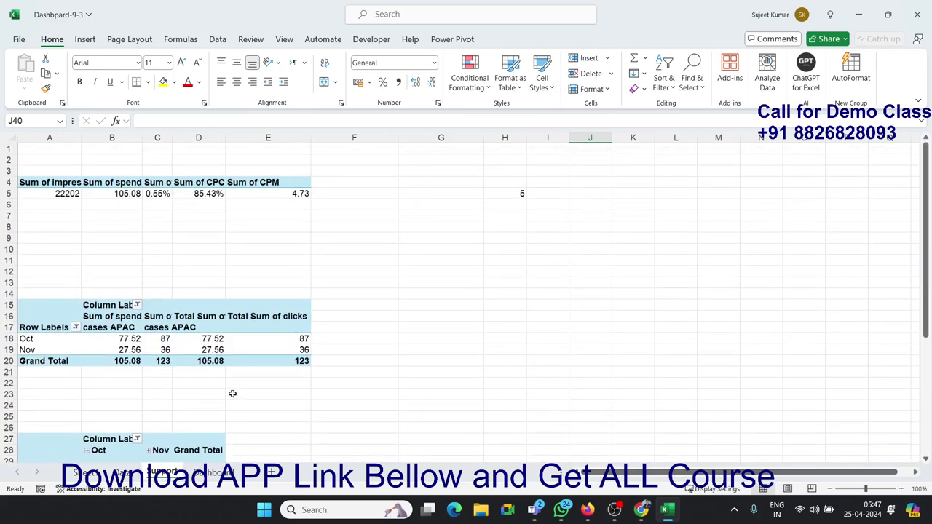
scroll(240, 395, "down", 1)
scroll(250, 395, "down", 8)
scroll(250, 396, "up", 2)
scroll(252, 399, "up", 7)
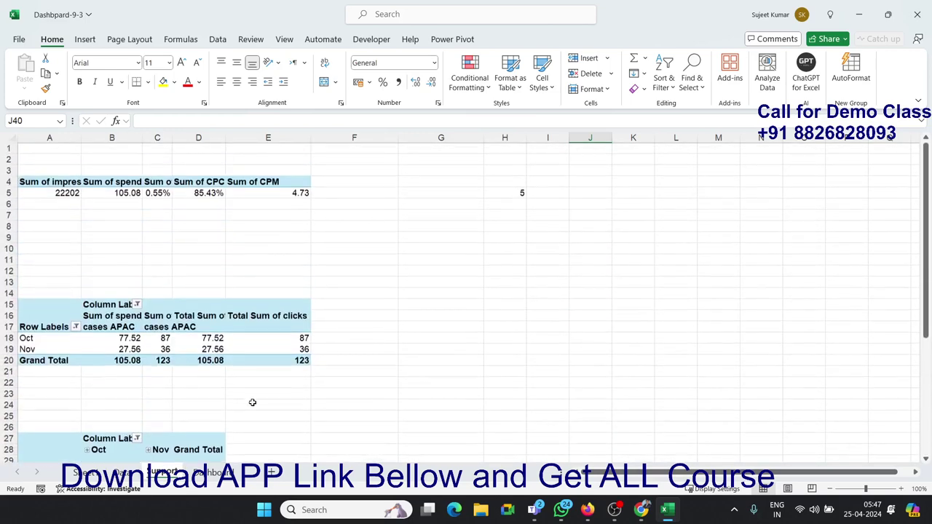
left_click(233, 473)
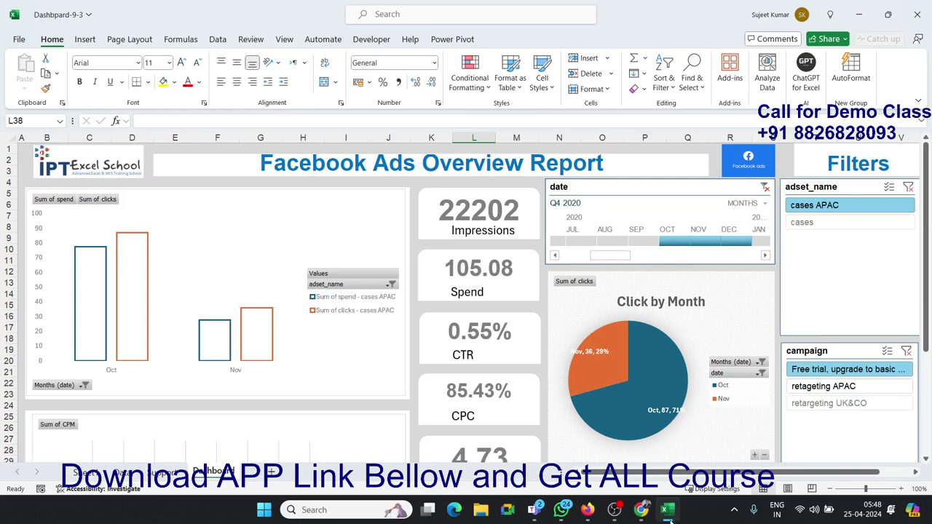
Step: Bring up the EXCEL MIS TRAINING Google Play page and select its full title
left_click(642, 510)
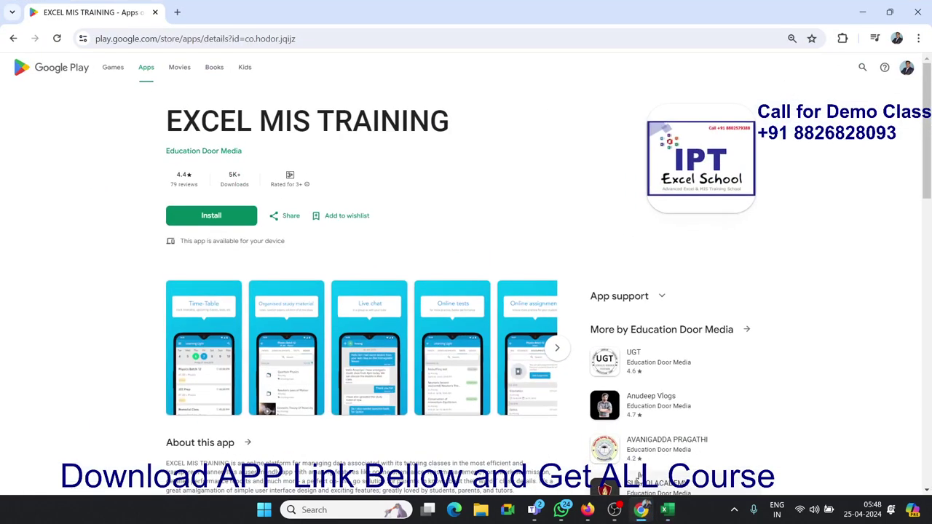
double_click(217, 115)
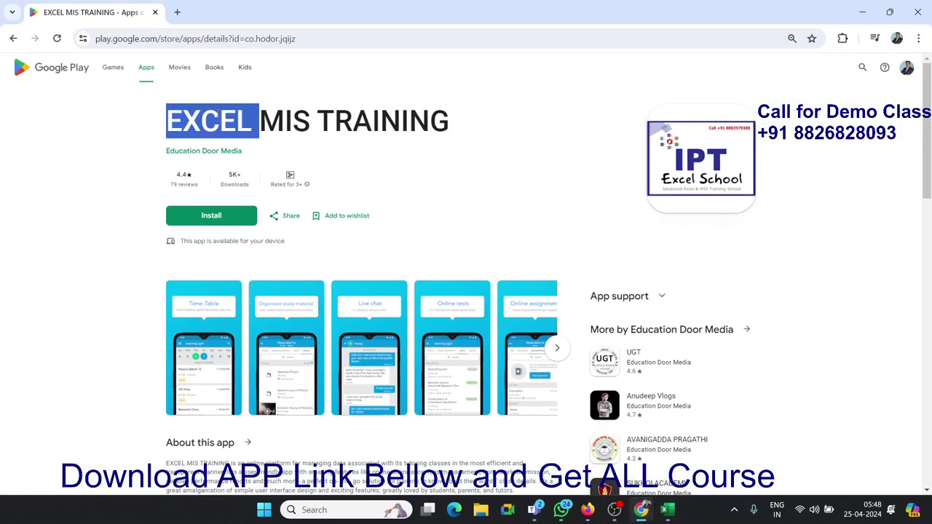
left_click_drag(240, 121, 450, 122)
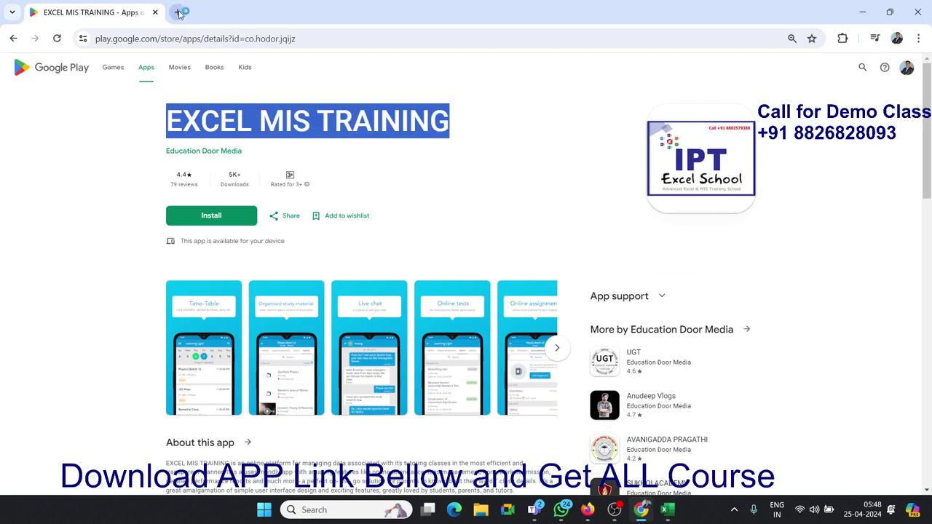
double_click(223, 118)
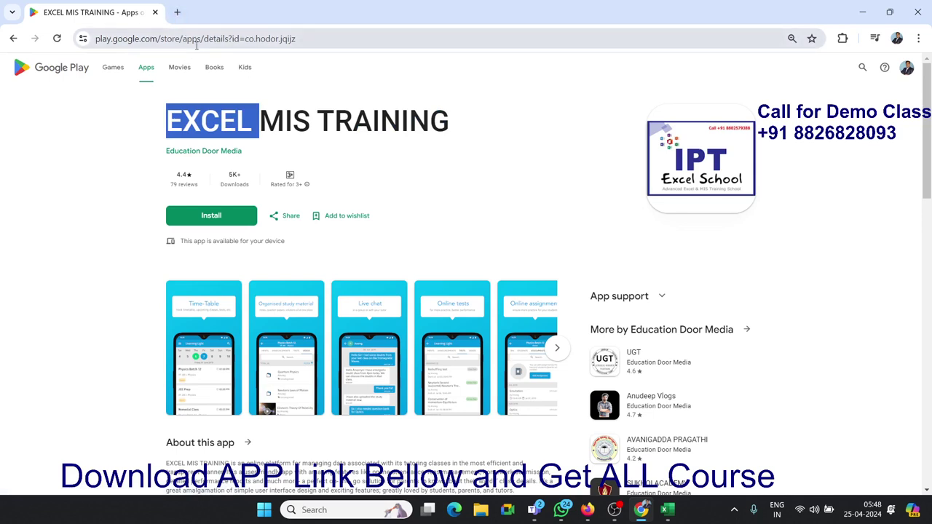
triple_click(324, 125)
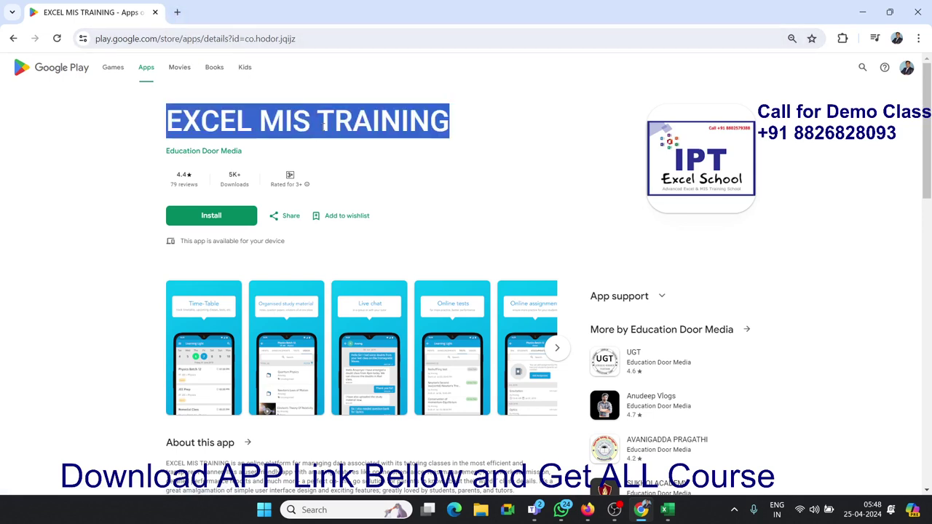
Step: In new browser tabs, load the Classplus site and the training app's login page
left_click(178, 12)
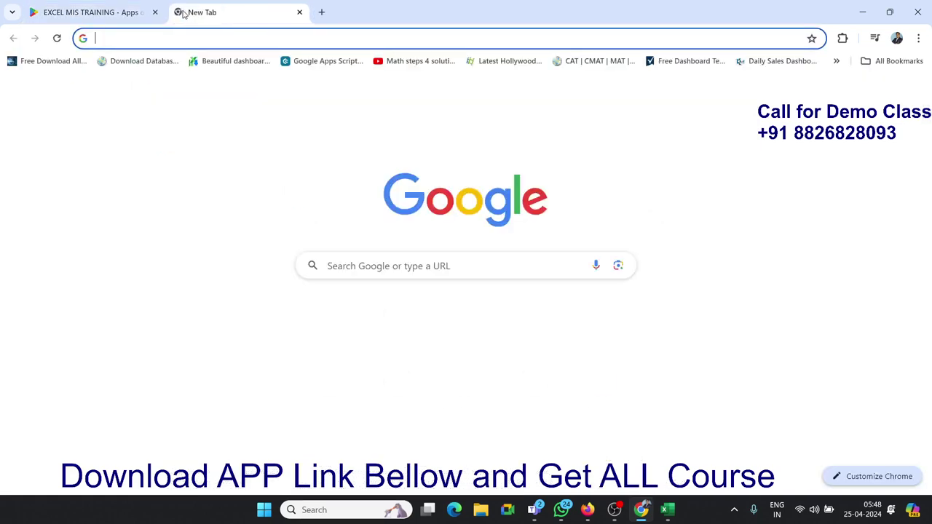
type("we")
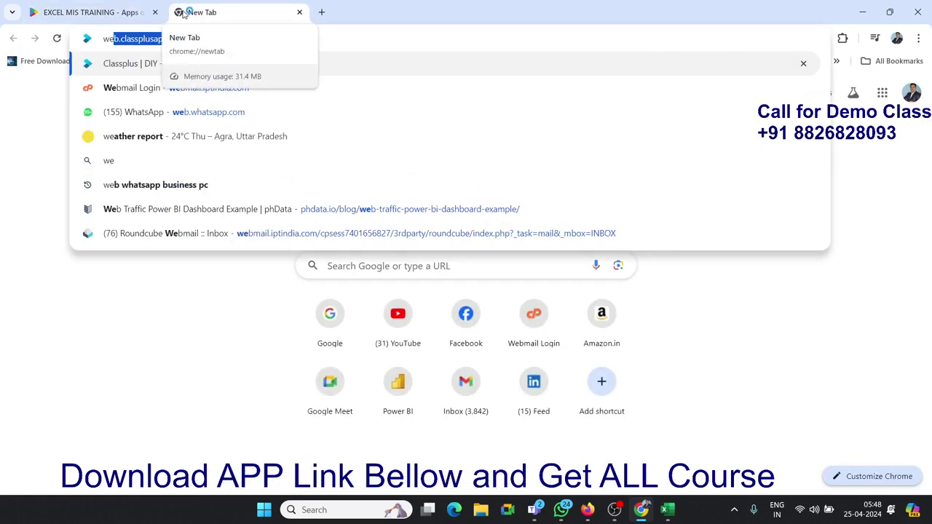
key("Return")
left_click(321, 12)
type("a")
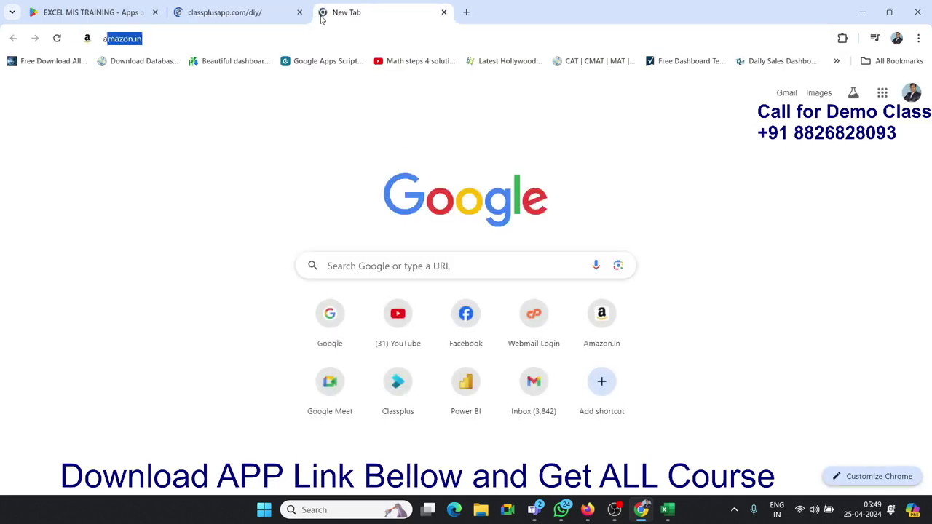
type("pp")
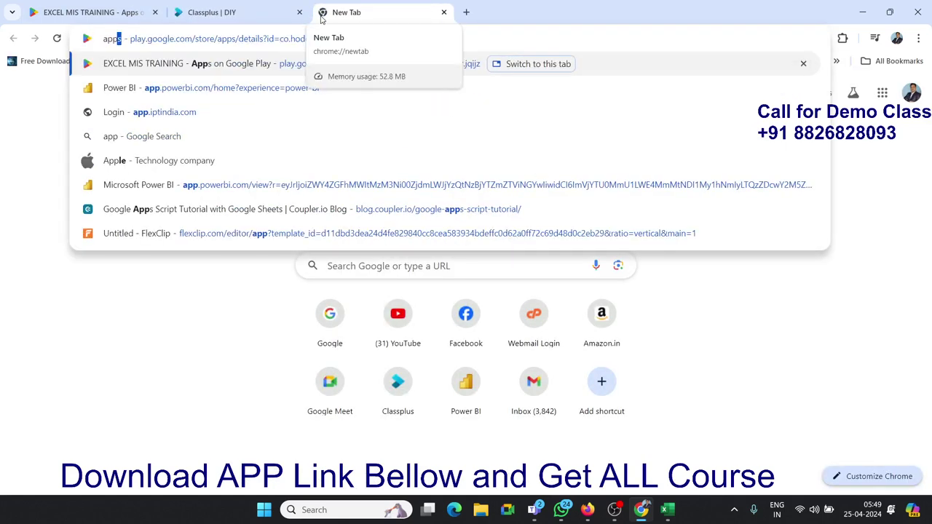
type(".ip")
key("Return")
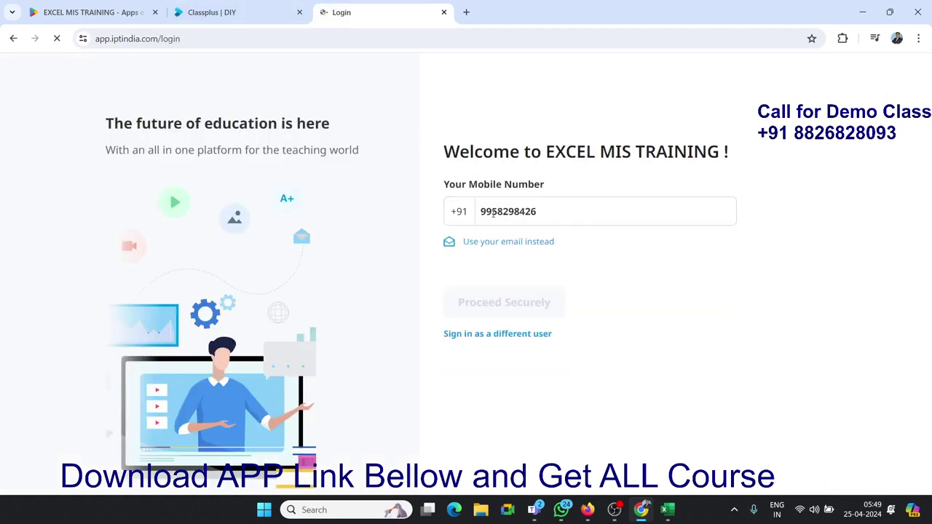
Step: Browse the Classplus Your Courses list, then minimize Chrome to return to Excel
left_click(233, 13)
mouse_move(55, 174)
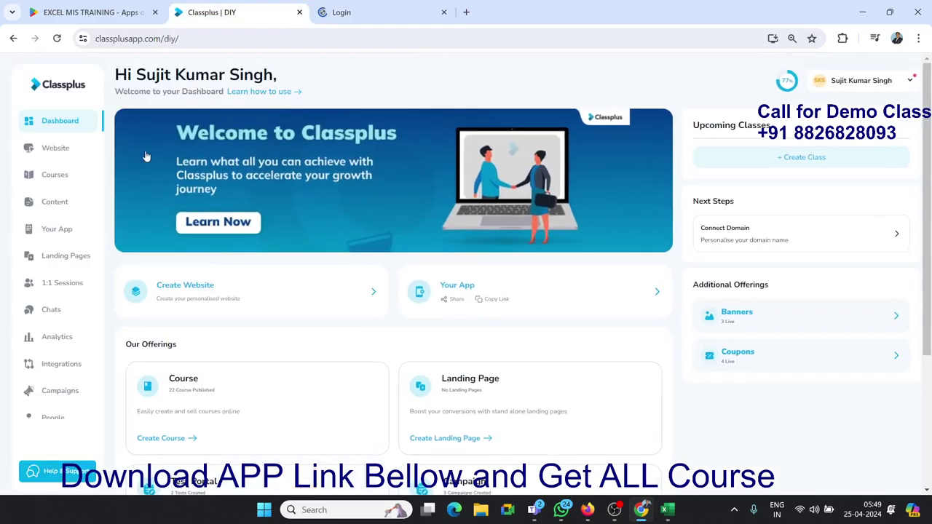
left_click(126, 180)
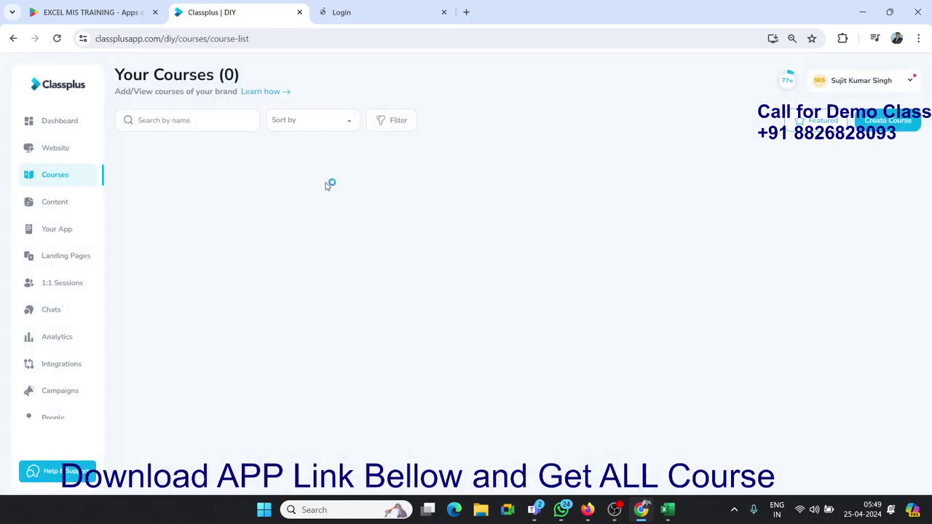
scroll(497, 254, "down", 3)
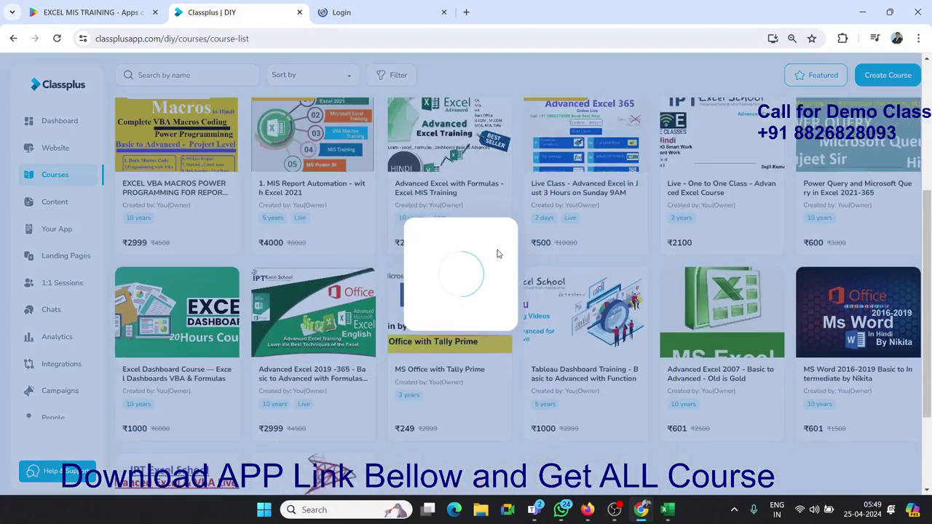
scroll(497, 254, "down", 3)
scroll(497, 254, "down", 1)
scroll(497, 254, "up", 3)
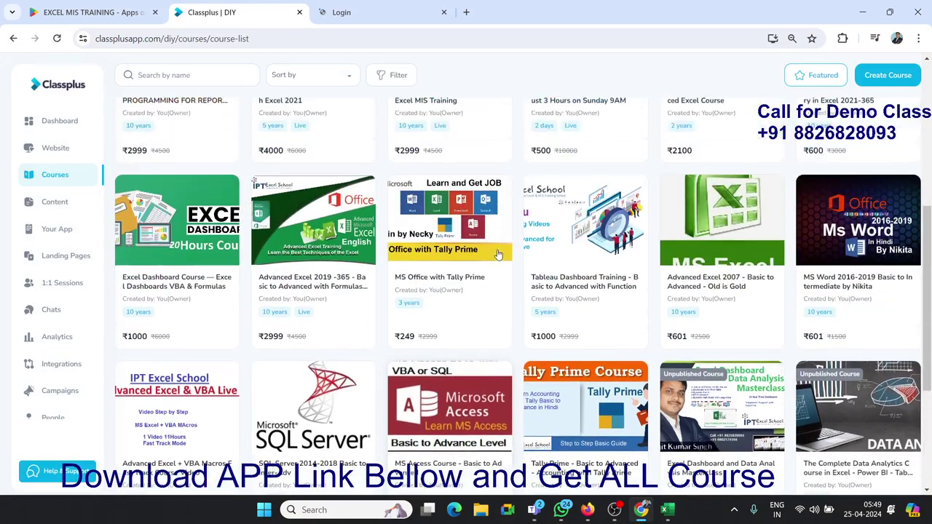
scroll(497, 254, "up", 3)
scroll(498, 254, "up", 1)
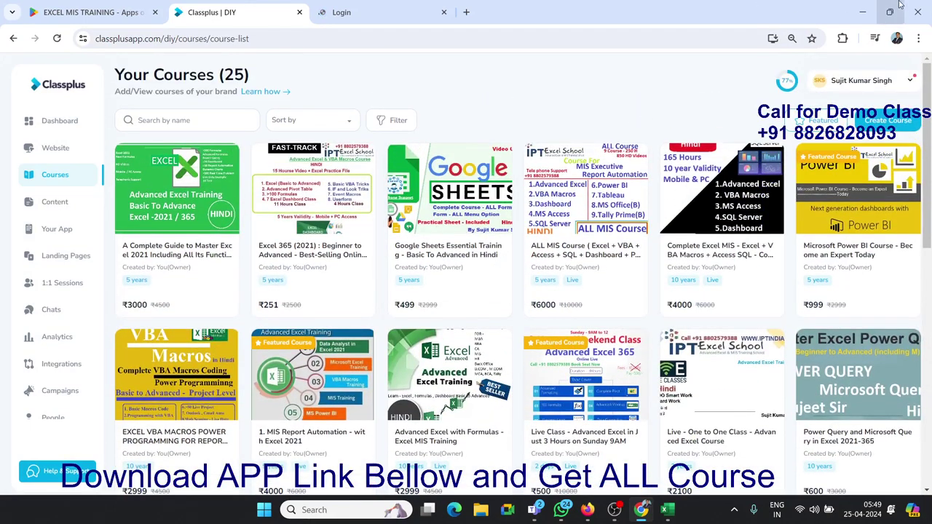
left_click(874, 12)
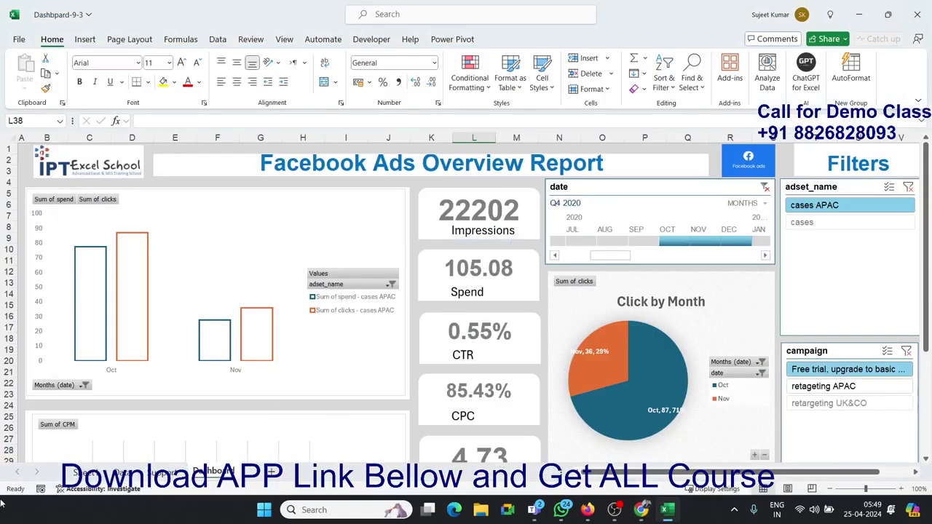
Step: Copy the Data sheet's A1:H173 ad records and paste them into a new workbook, Book1
left_click(122, 473)
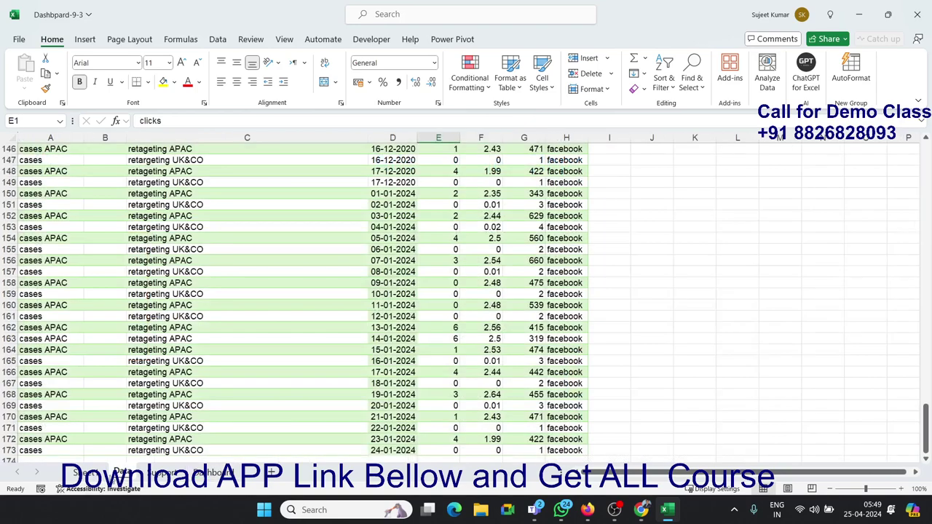
left_click(100, 384)
key("ctrl+Home")
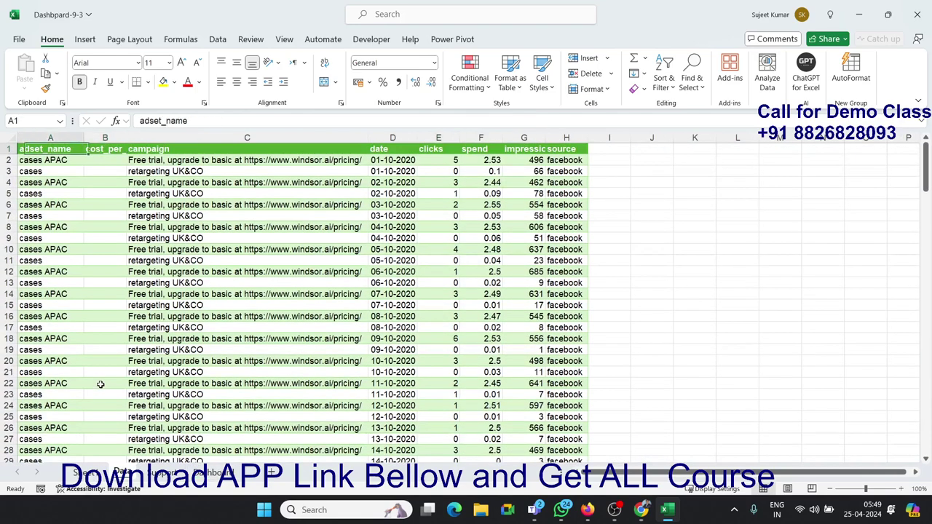
key("ctrl+shift+Right")
key("ctrl+shift+Down")
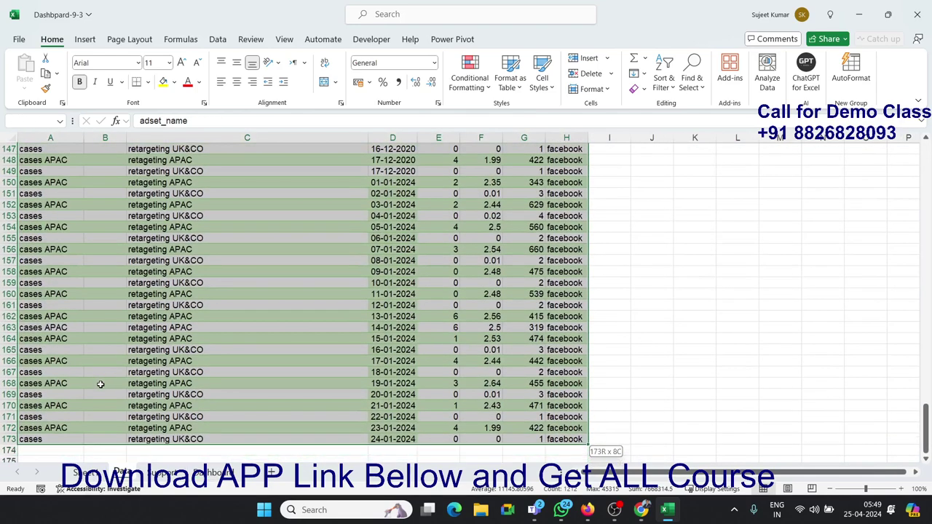
key("ctrl+c")
key("ctrl+n")
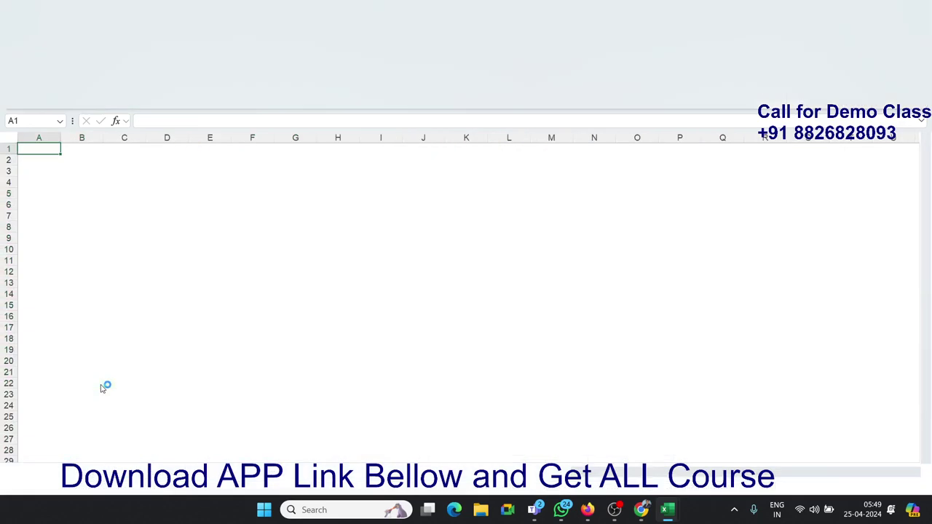
key("ctrl+v")
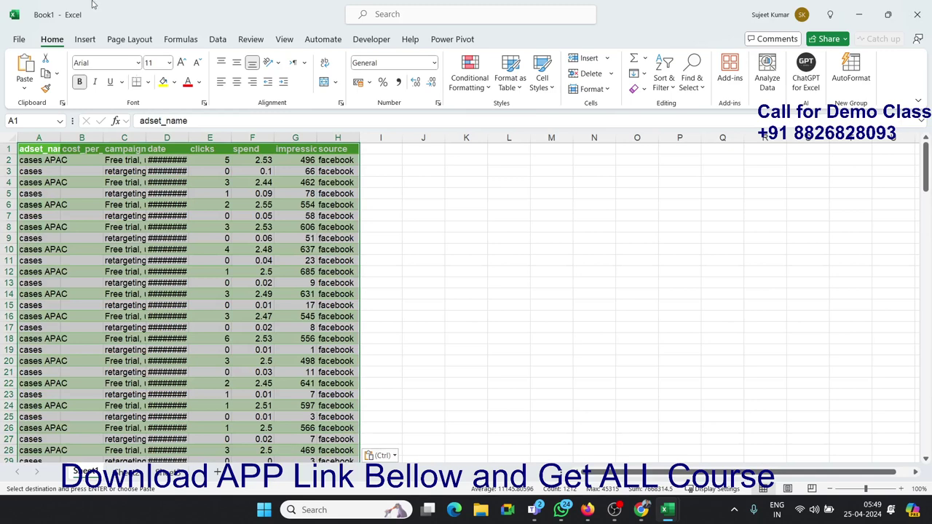
Step: Format the pasted A1:H173 data as a Light-style table with headers, named Table1
left_click(86, 40)
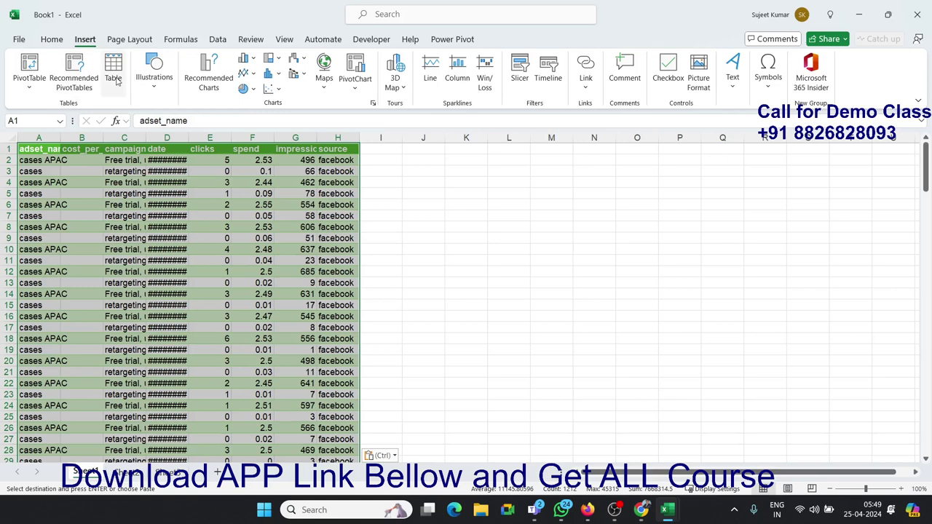
left_click(52, 40)
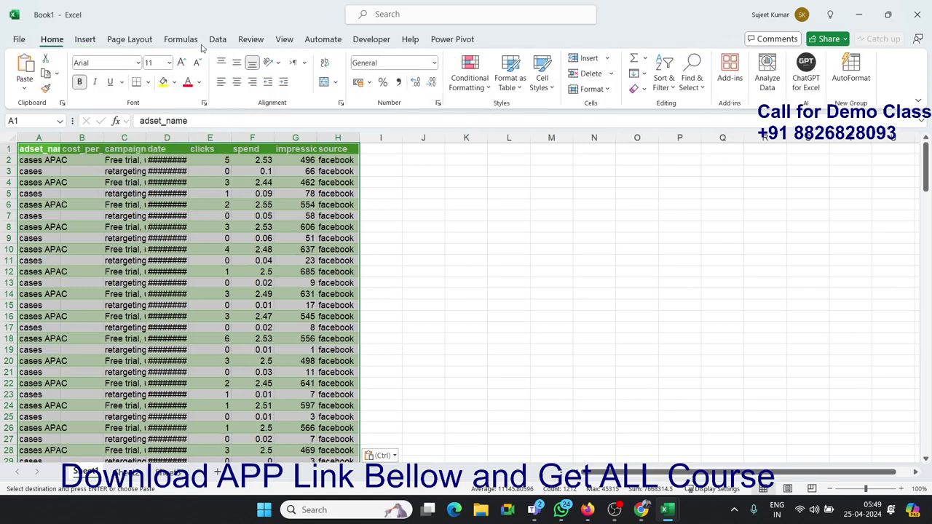
left_click(507, 85)
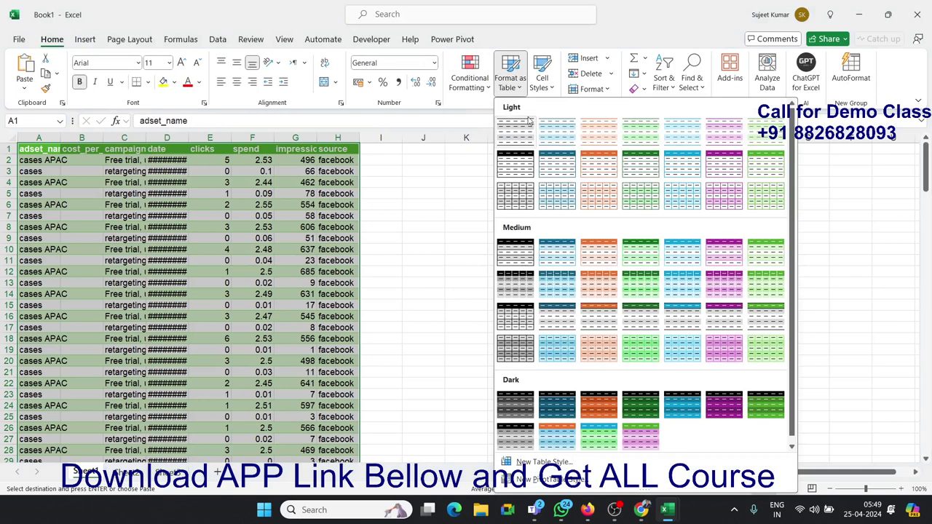
left_click(518, 166)
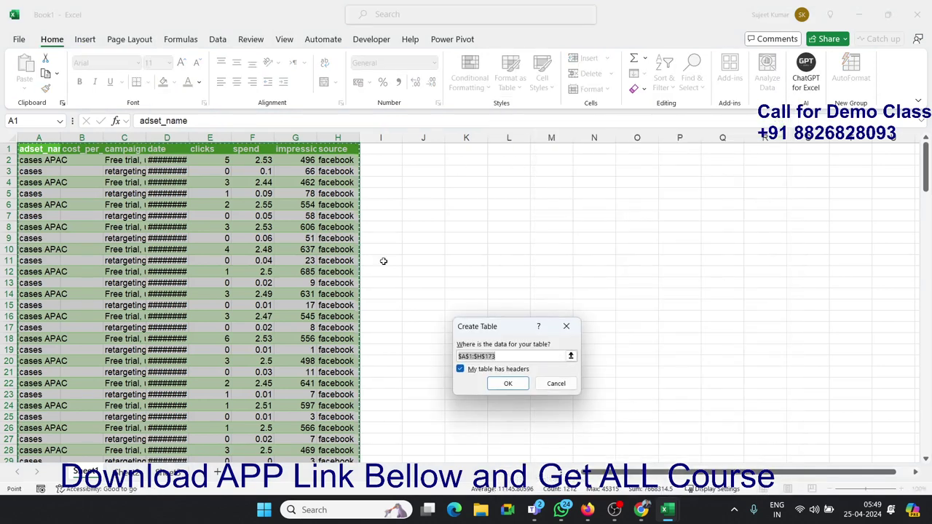
left_click(507, 382)
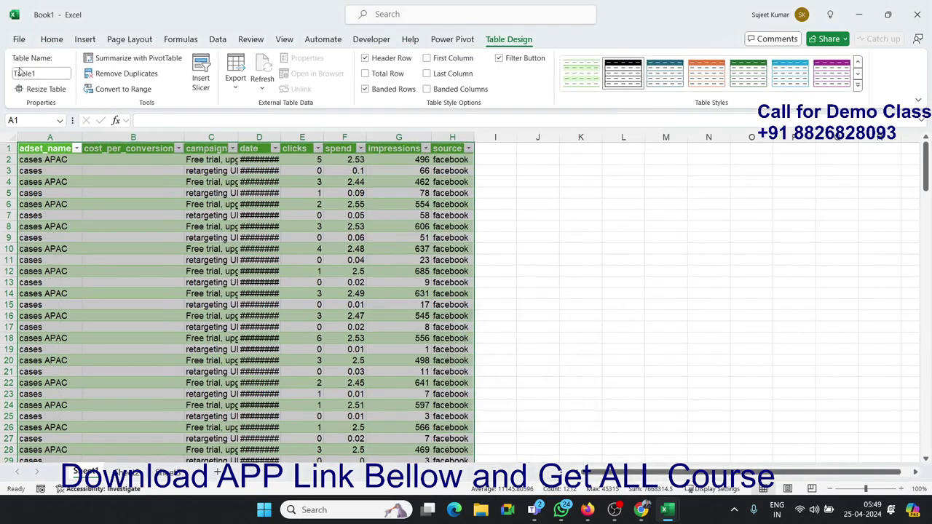
left_click(23, 72)
left_click(229, 236)
key("ctrl+Down")
Step: Start row 174 with cases, the campaign copied from above, and date 01-02-2024
key("Down")
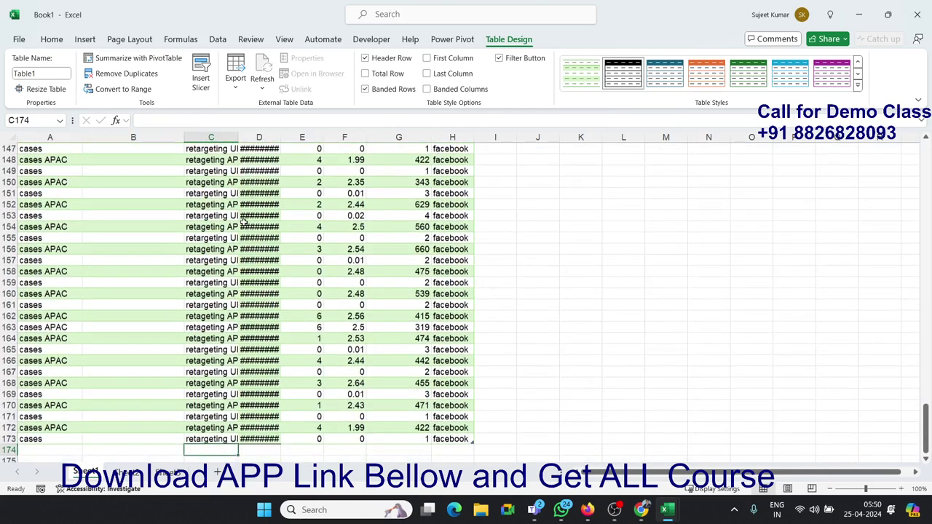
key("Home")
scroll(244, 222, "down", 1)
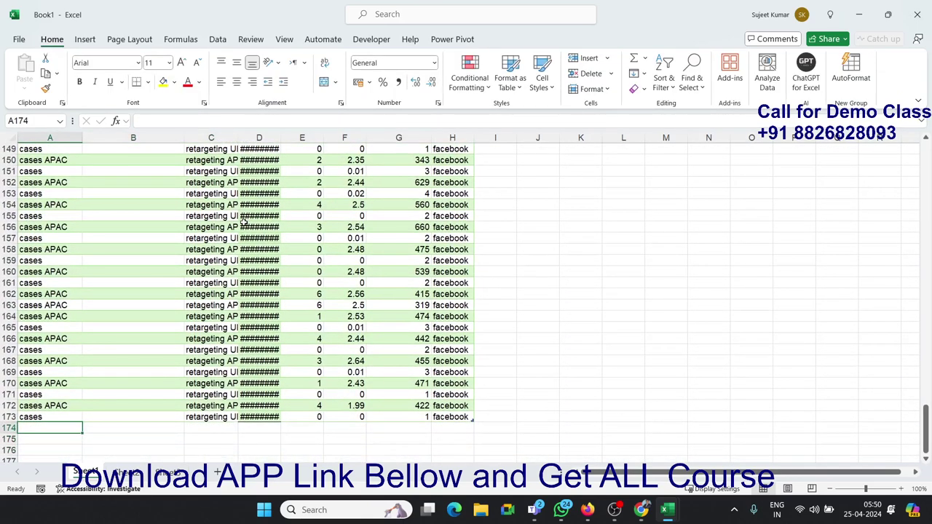
type("ca")
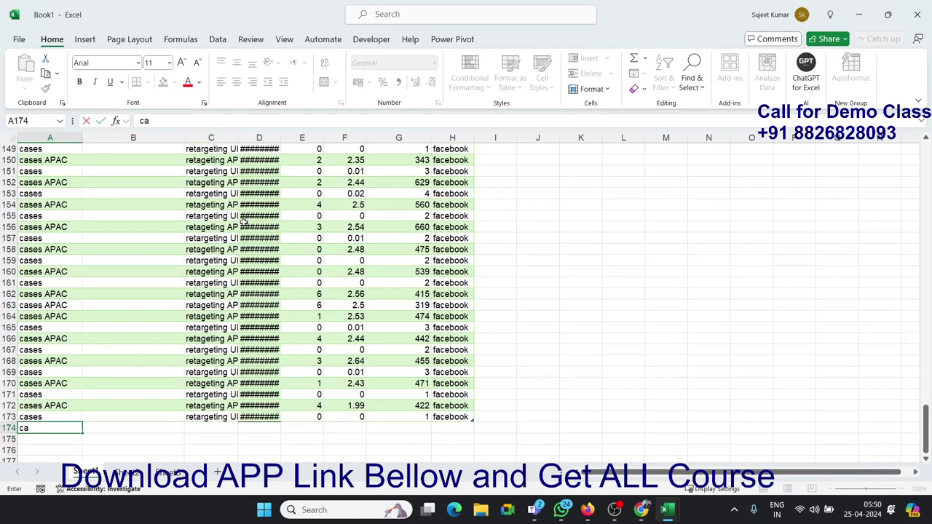
type("ses")
key("Tab")
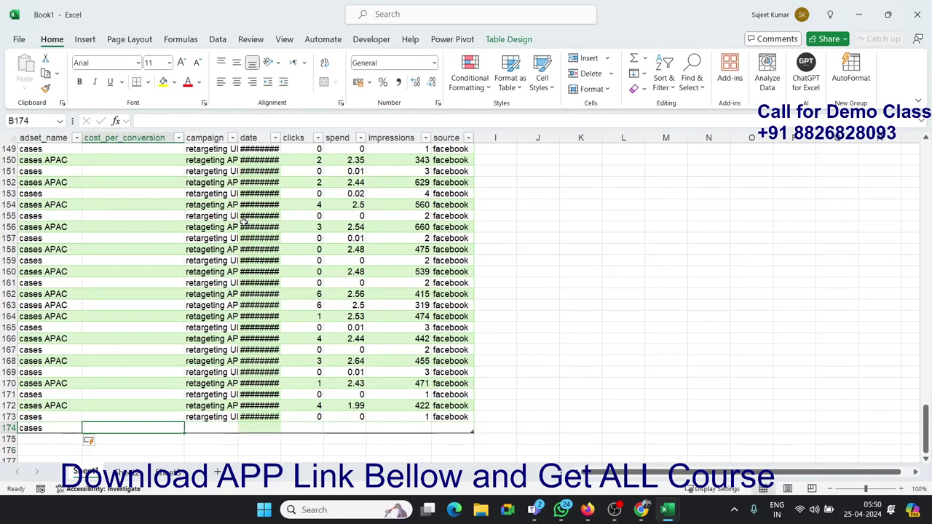
key("Tab")
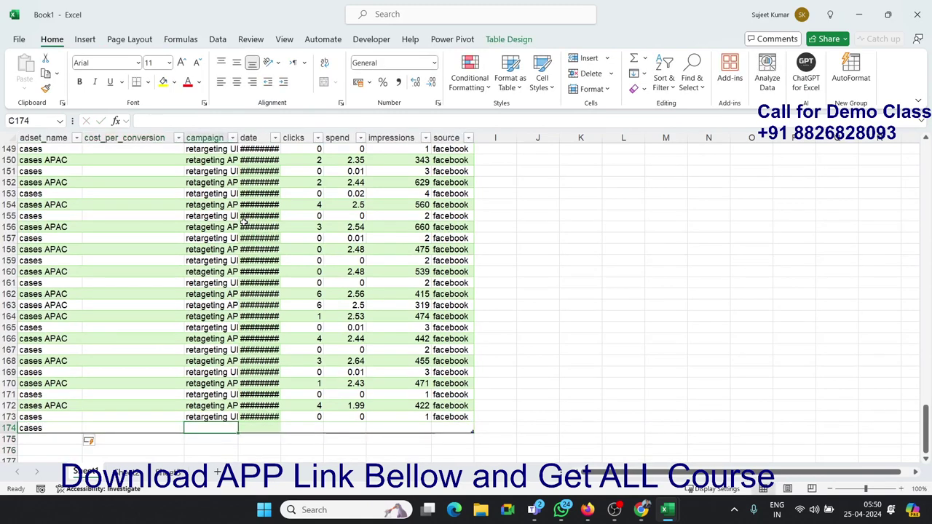
key("ctrl+d")
key("Tab")
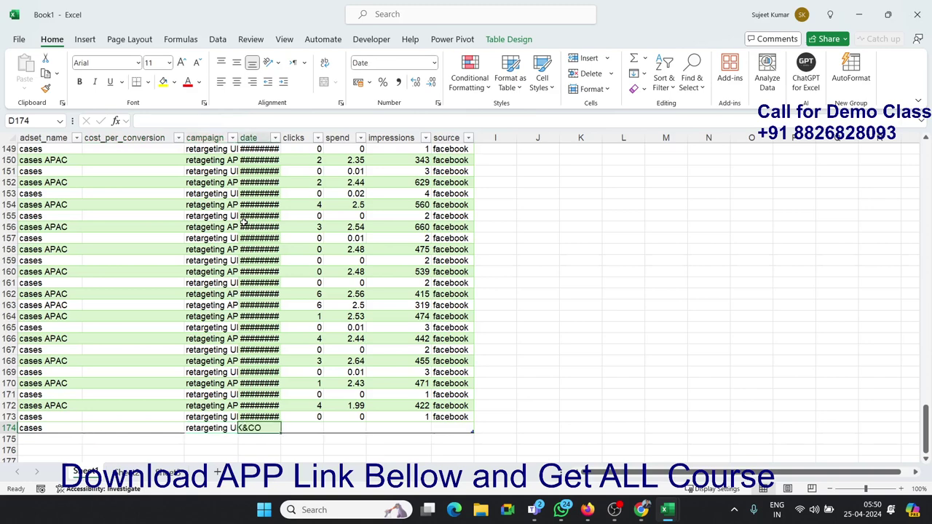
key("Up")
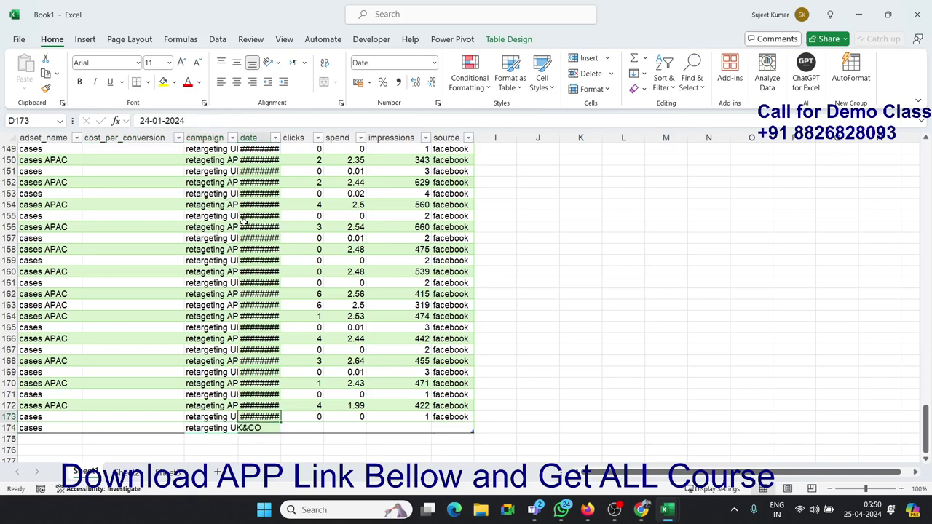
key("Down")
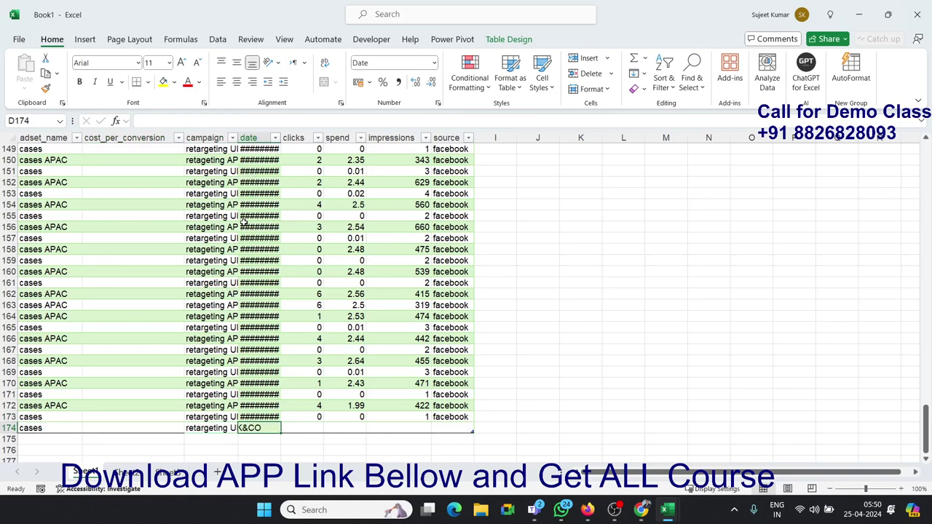
type("1/")
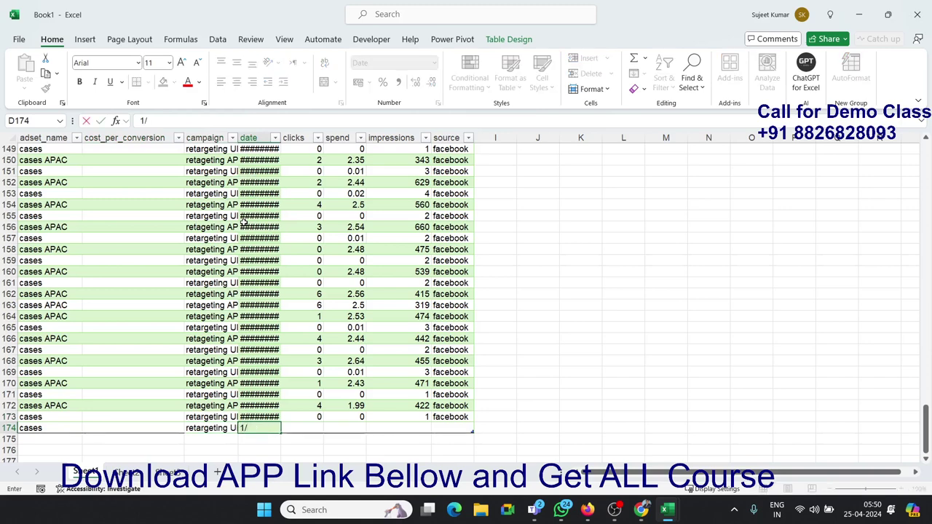
type("2")
key("Return")
Step: Fill row 174 with clicks 5, spend 2, impressions 5 and source facebook
key("Up")
key("Right")
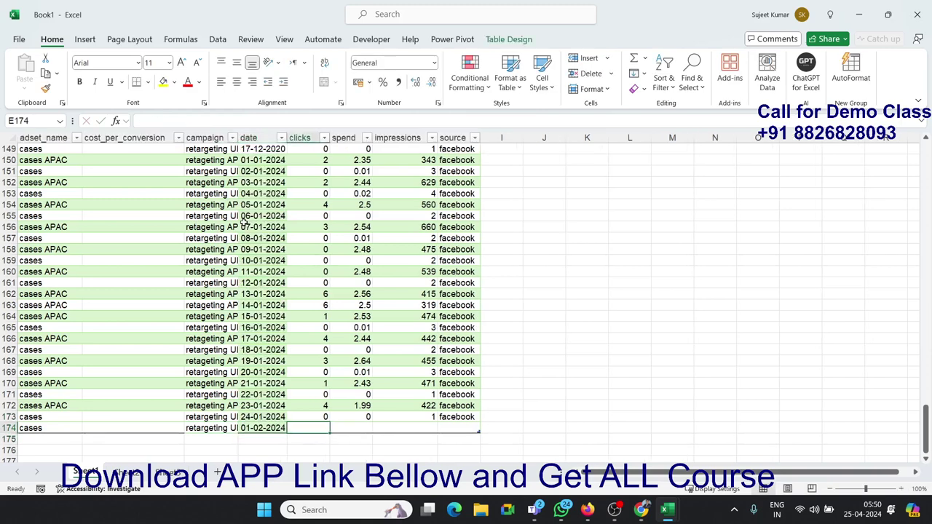
type("5")
key("Tab")
type("2")
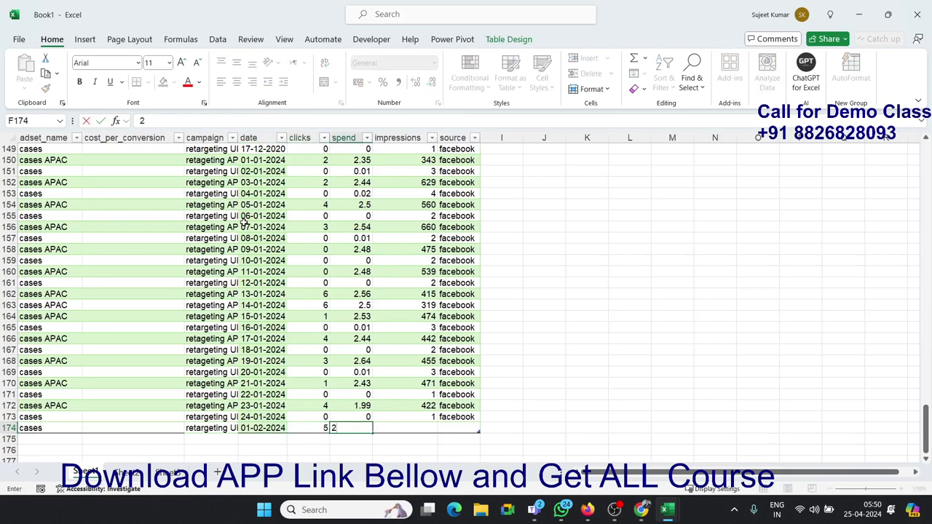
key("Tab")
type("5")
key("Tab")
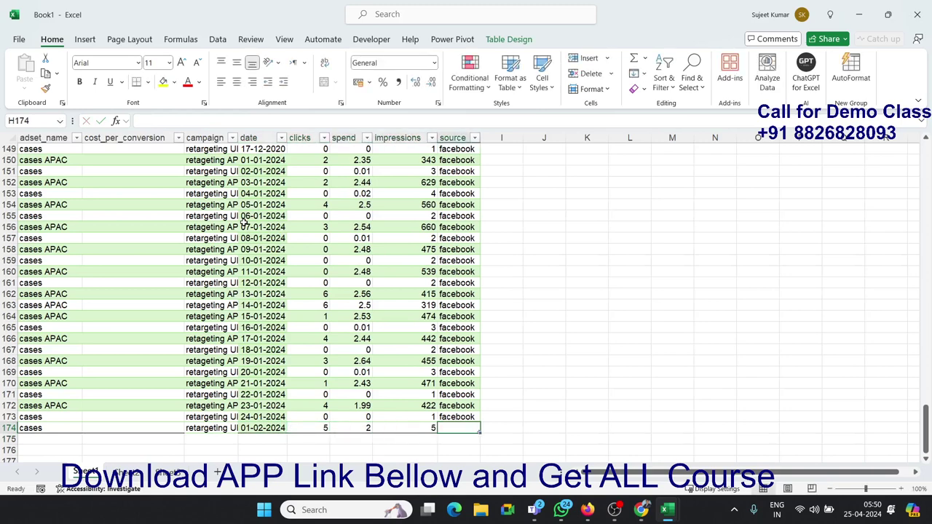
type("facebook")
key("Return")
key("Up")
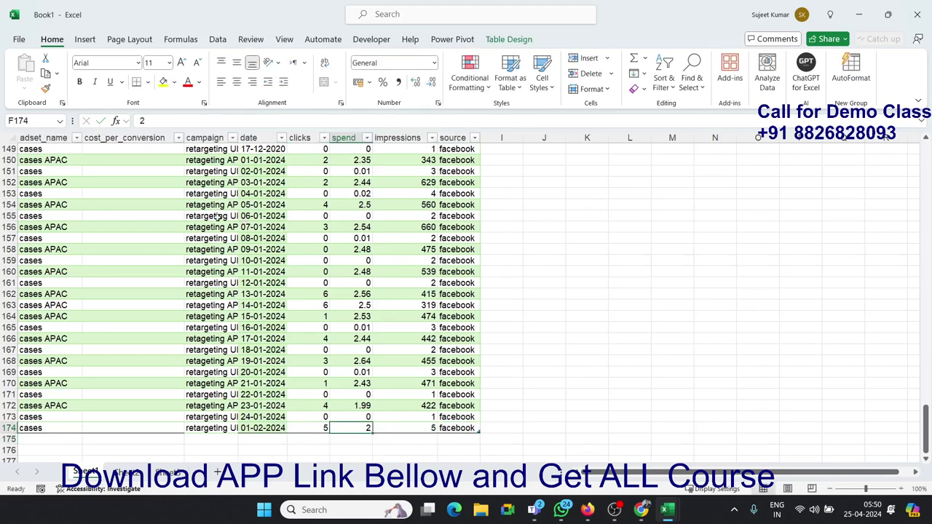
Step: Return to the top of Table1 on Sheet1
left_click(139, 473)
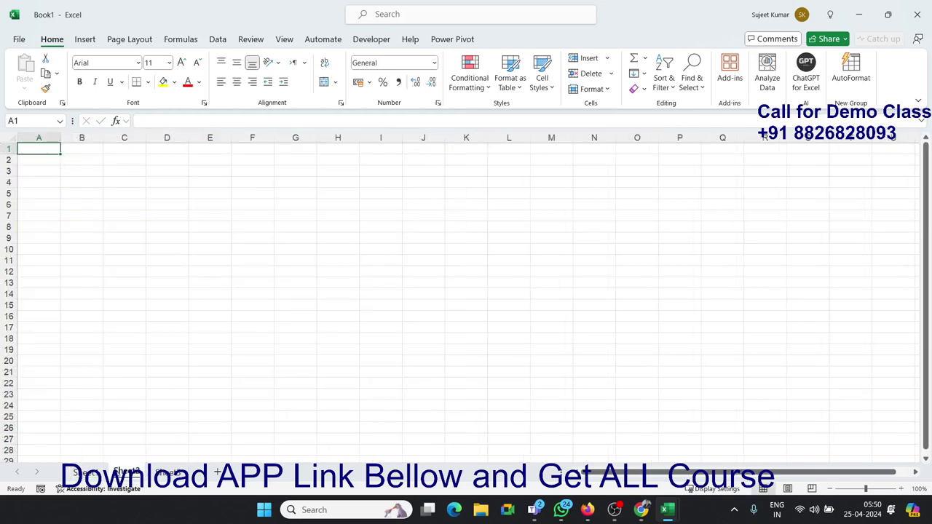
left_click(85, 474)
left_click(155, 310)
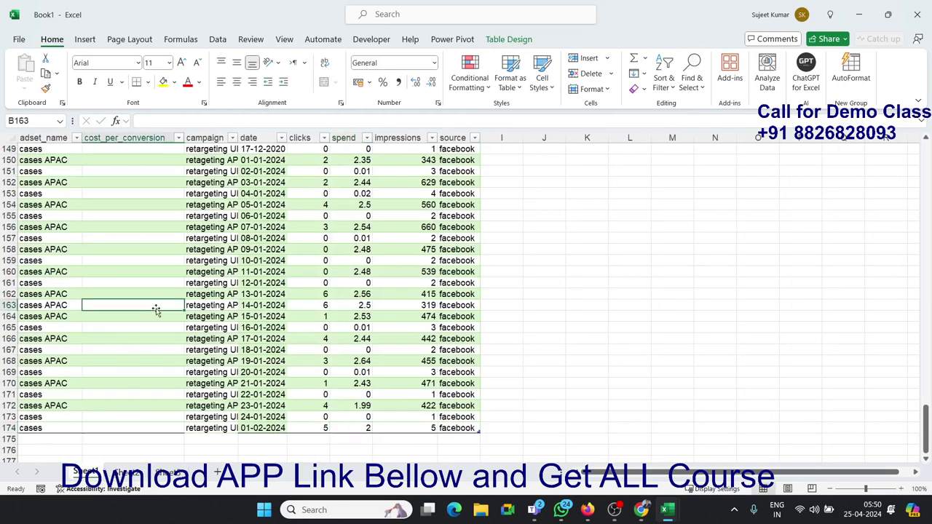
key("ctrl+Up")
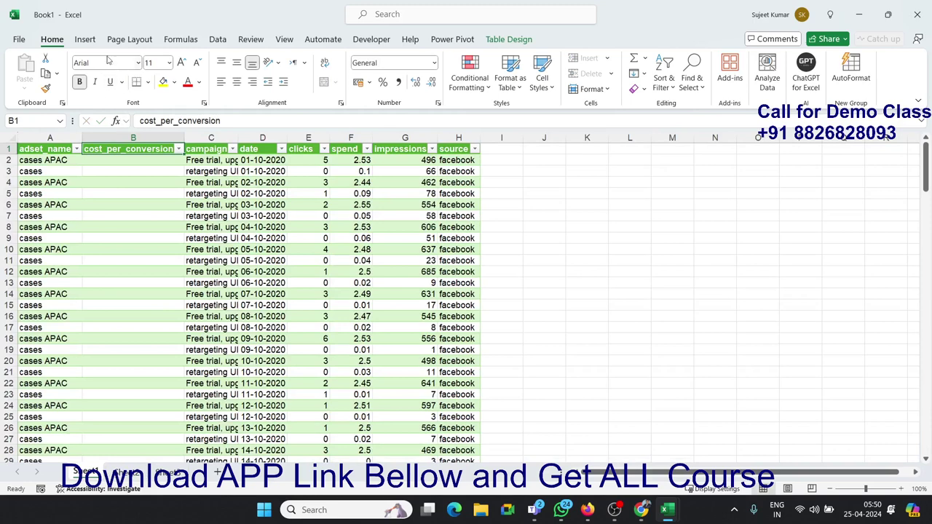
left_click(84, 38)
Step: Build a PivotTable from Table1 summing clicks by date, expanding 2024 to Jan and Feb
left_click(29, 69)
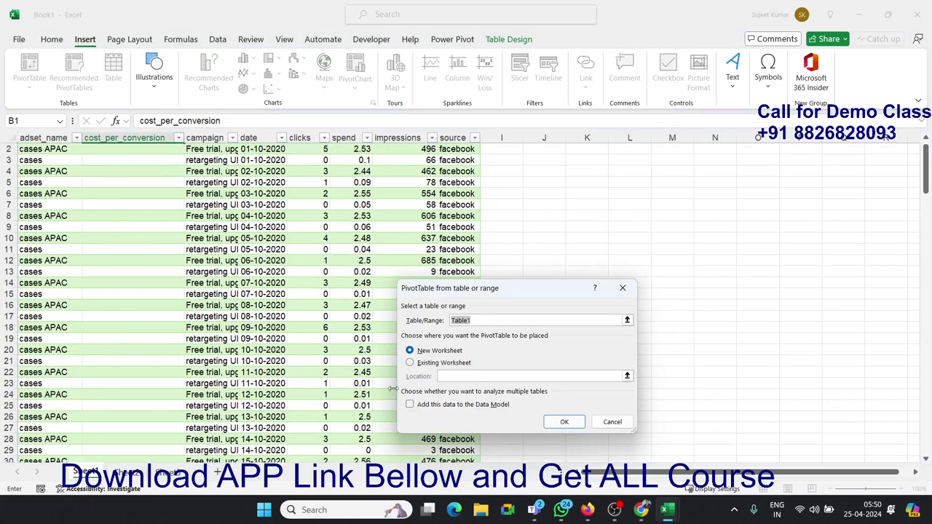
left_click(565, 421)
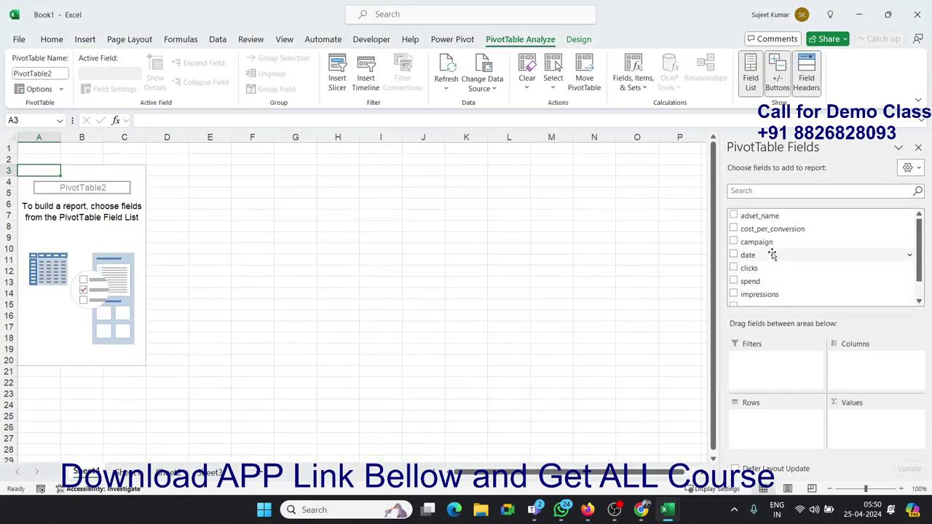
left_click_drag(769, 255, 777, 424)
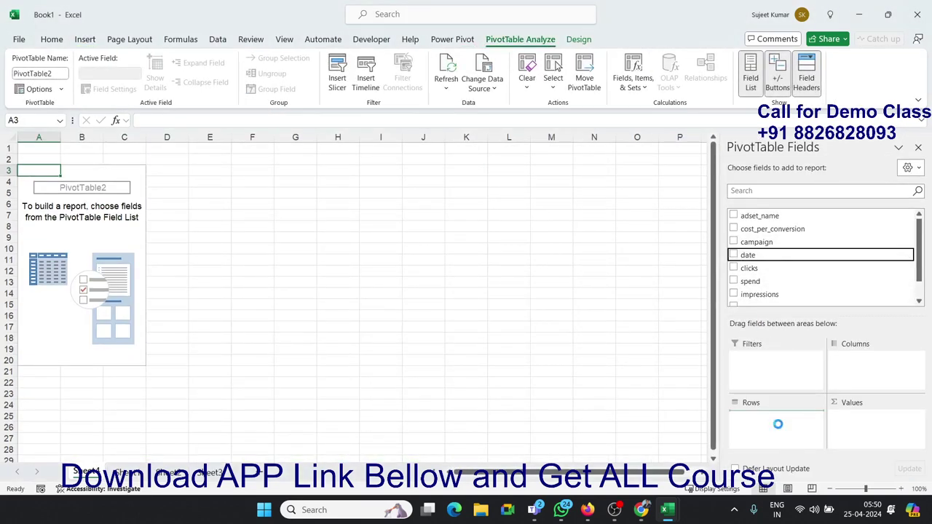
left_click_drag(749, 268, 842, 424)
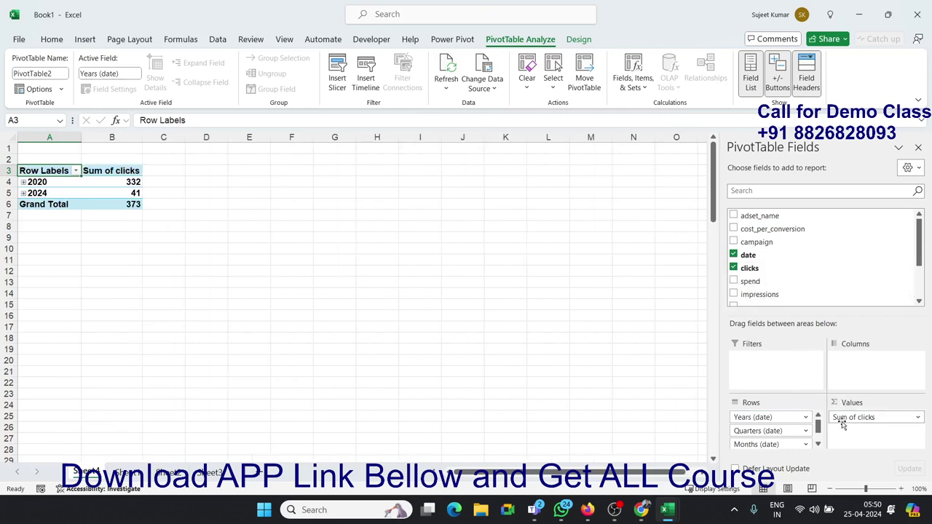
left_click(23, 193)
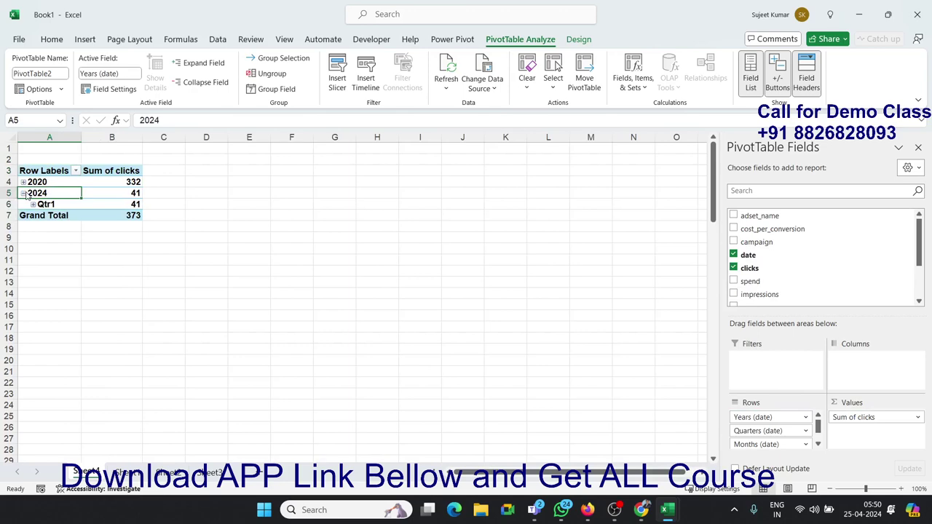
left_click(33, 205)
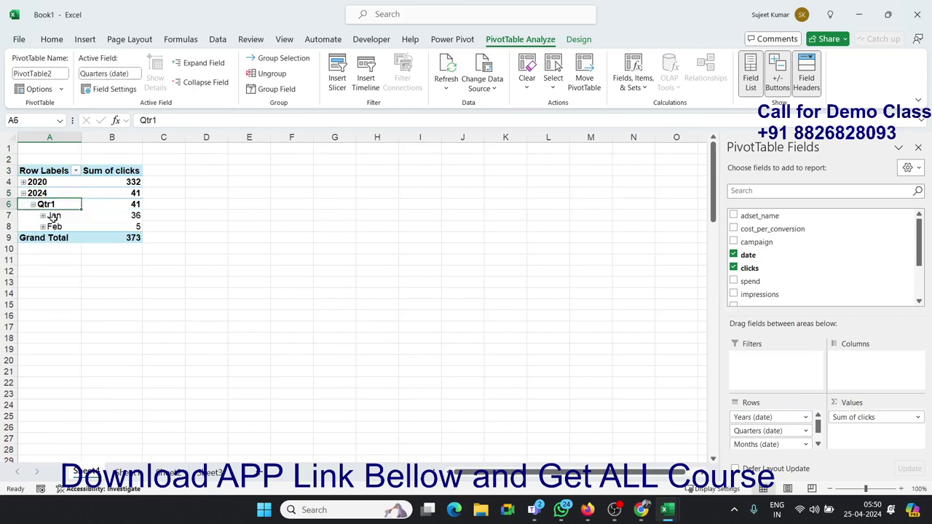
Step: Start table row 175 with adset abc and campaign weekend
left_click(121, 473)
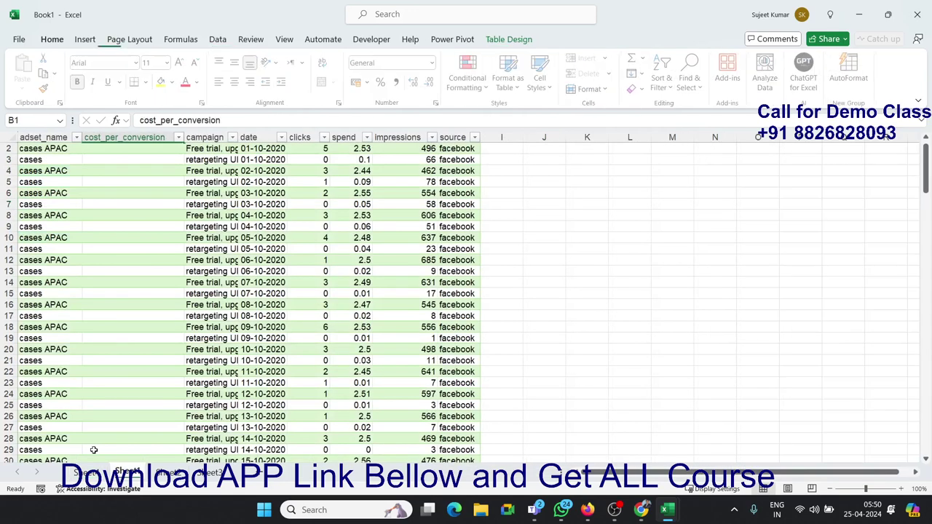
key("ctrl+Down")
key("Down")
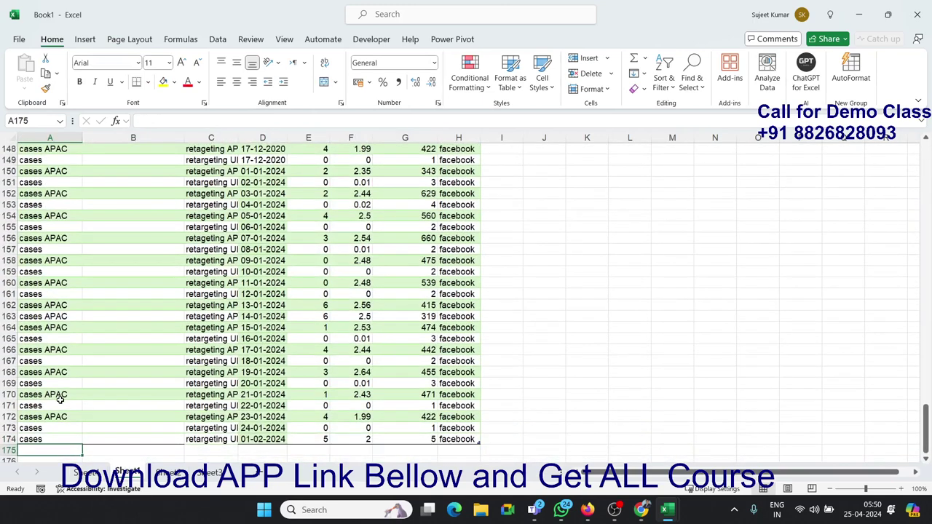
type("a")
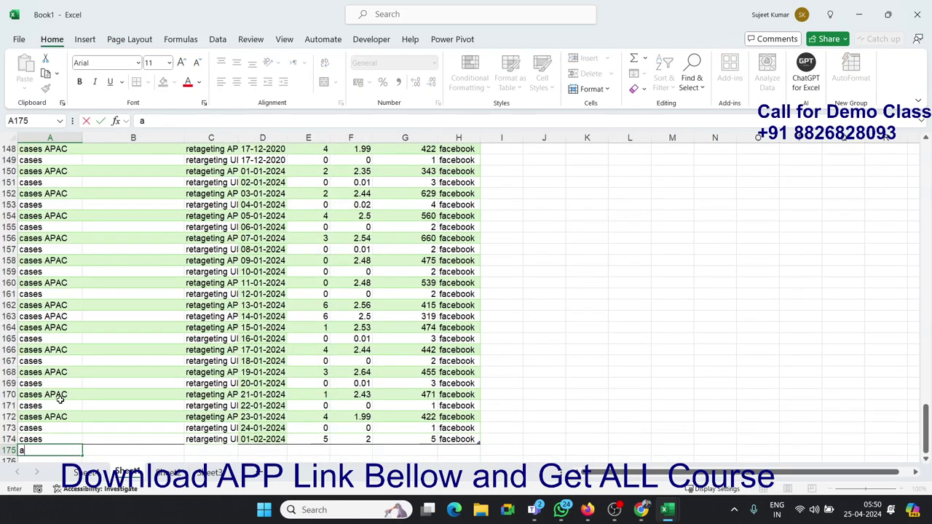
type("bc")
key("Tab")
key("Tab")
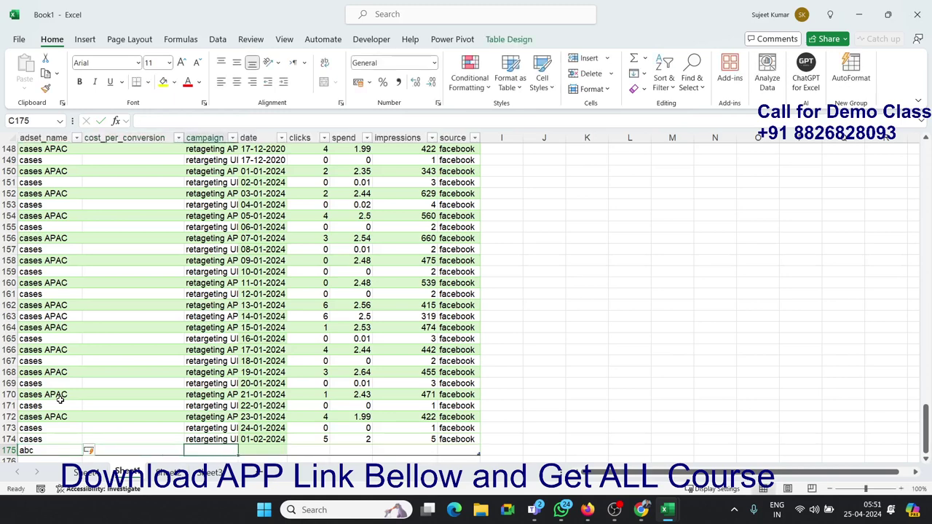
type("weeken")
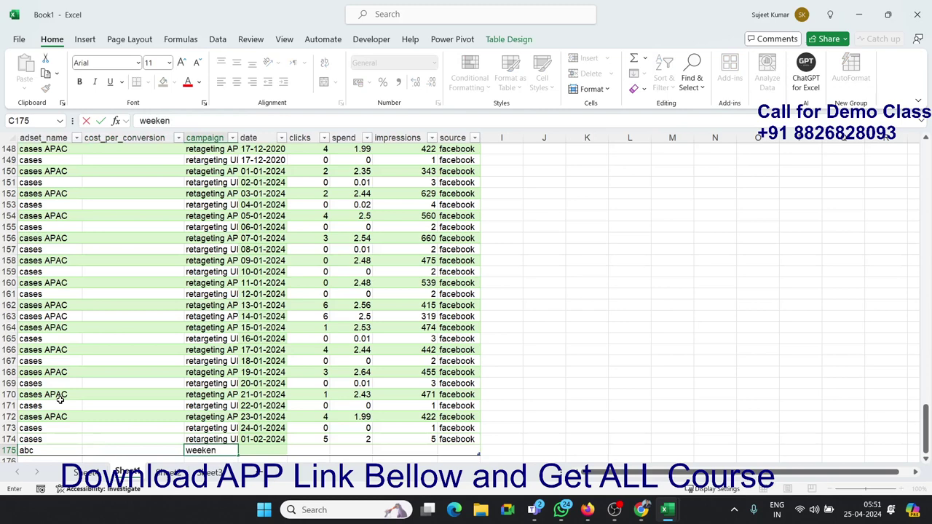
type("d")
key("Tab")
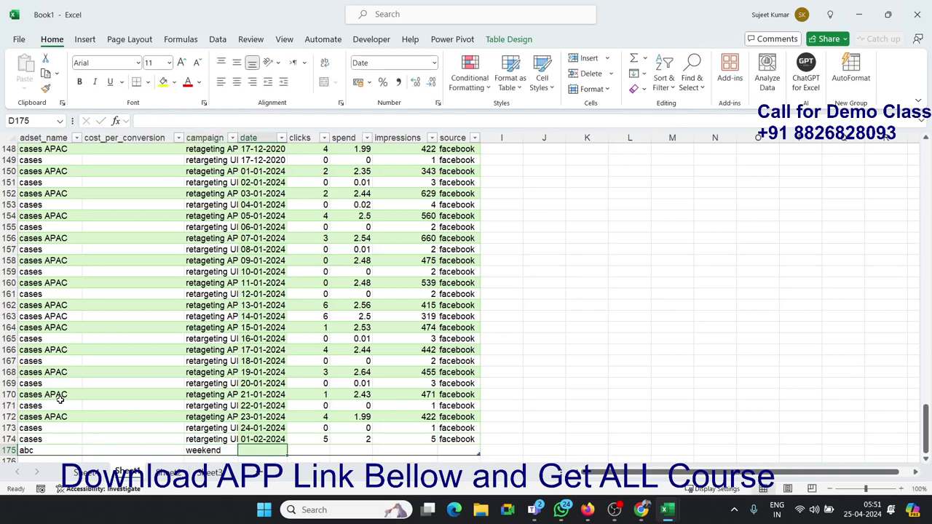
Step: Enter date 01-03-2024, clicks 6, spend 2, impressions 2, and begin typing the source
type("1/3")
key("Tab")
type("6")
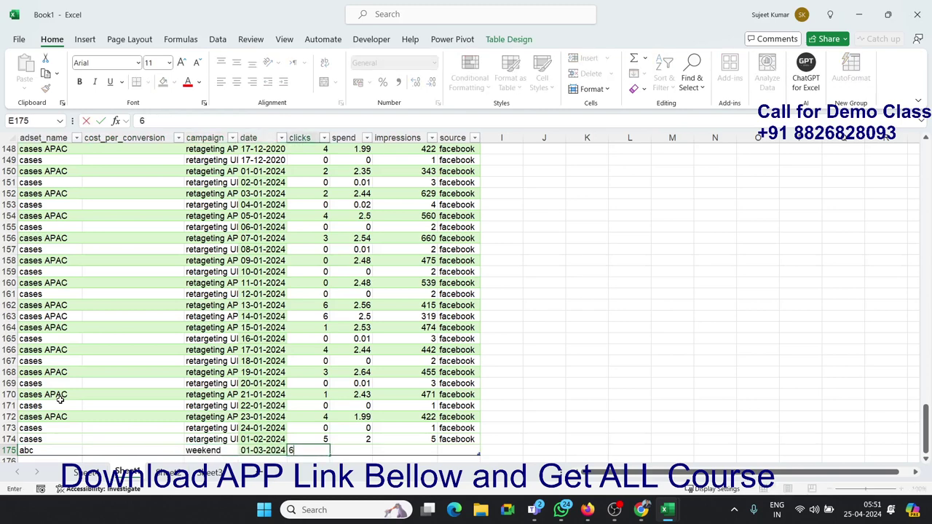
key("Tab")
type("2")
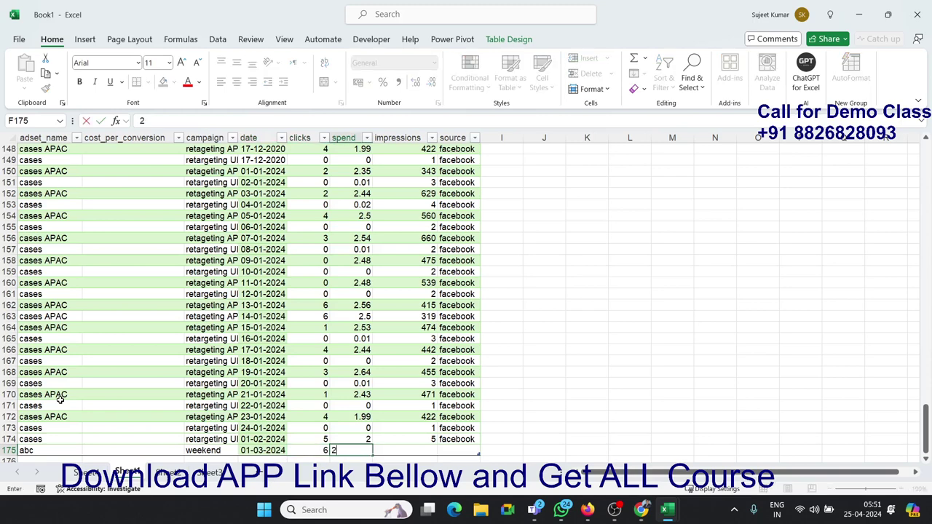
key("Tab")
type("2")
key("Tab")
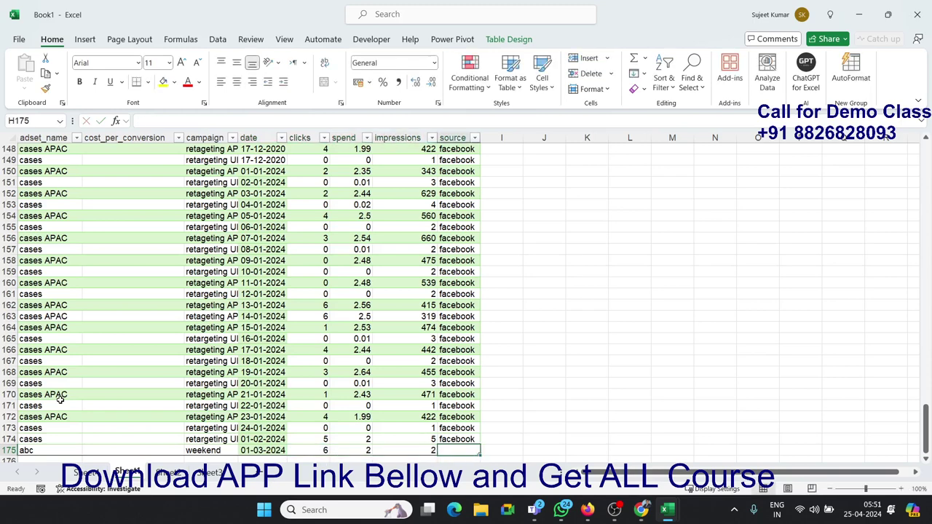
type("In")
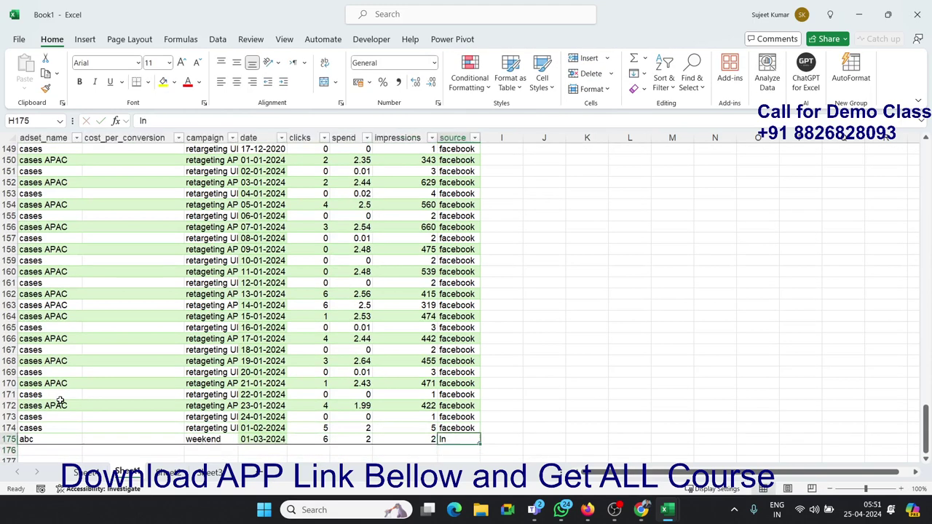
Step: Refresh the pivot table so it adds Mar and totals 379, then go back to Sheet1
left_click(79, 472)
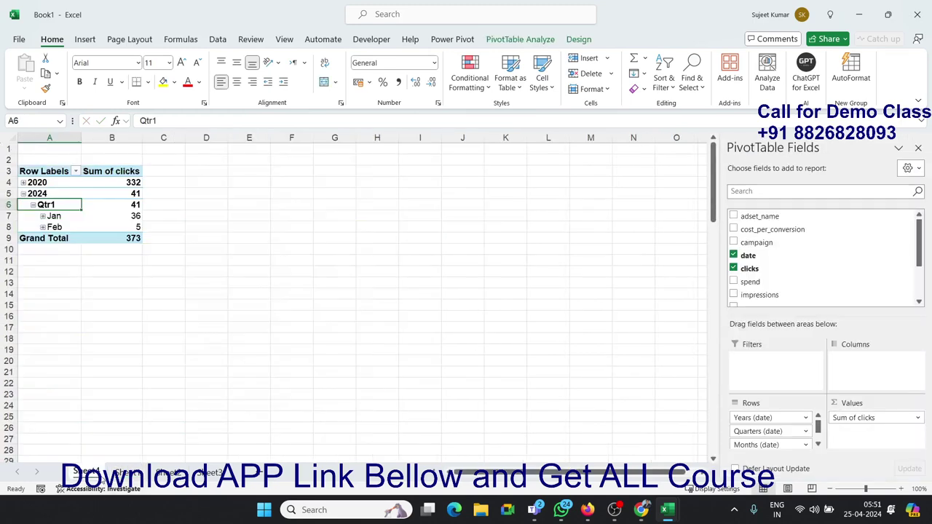
right_click(126, 215)
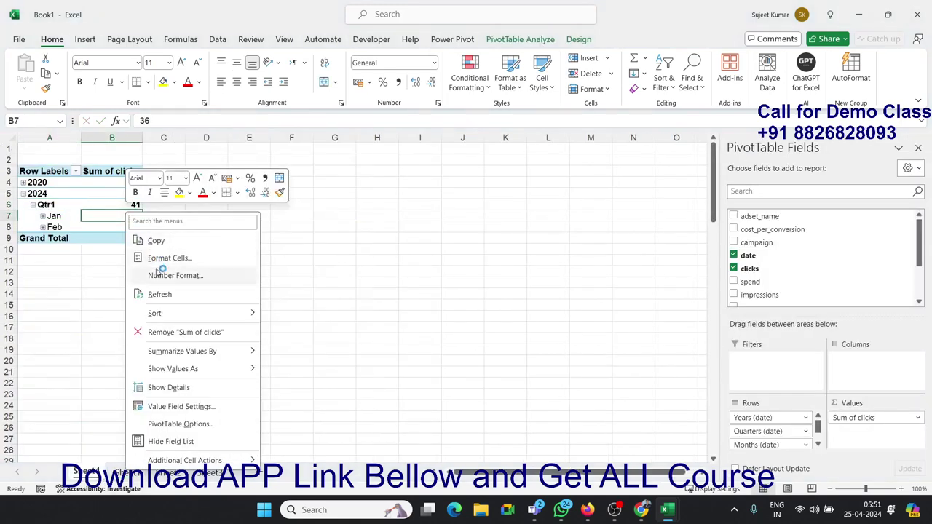
left_click(161, 294)
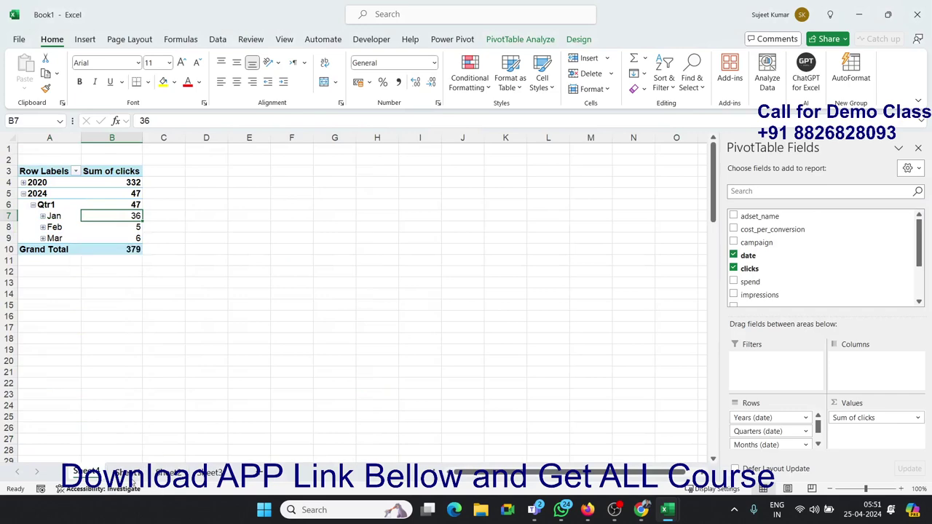
left_click(128, 472)
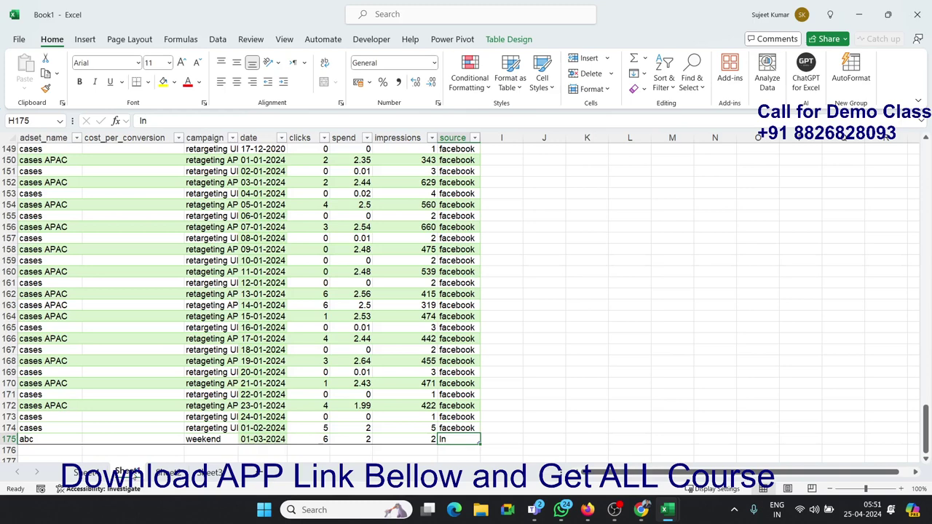
scroll(75, 412, "down", 1)
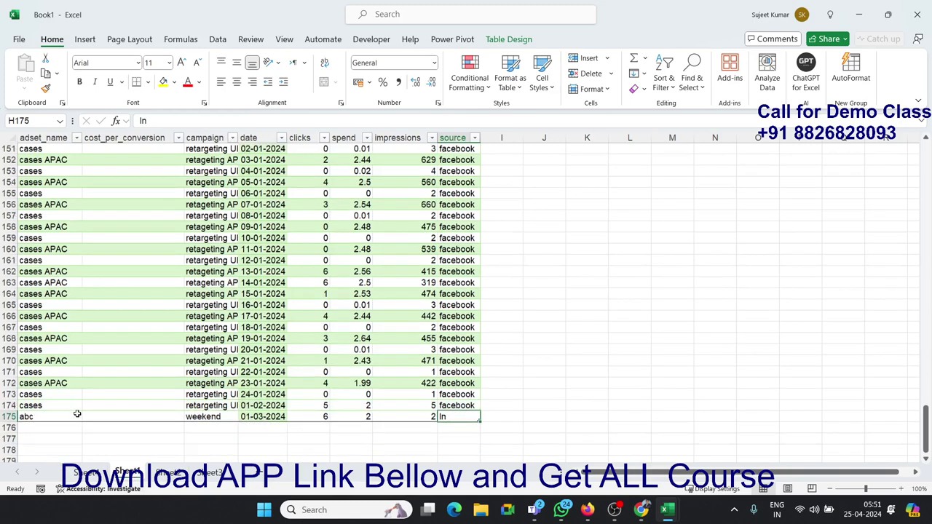
scroll(101, 383, "down", 1)
left_click(144, 340)
left_click(64, 405)
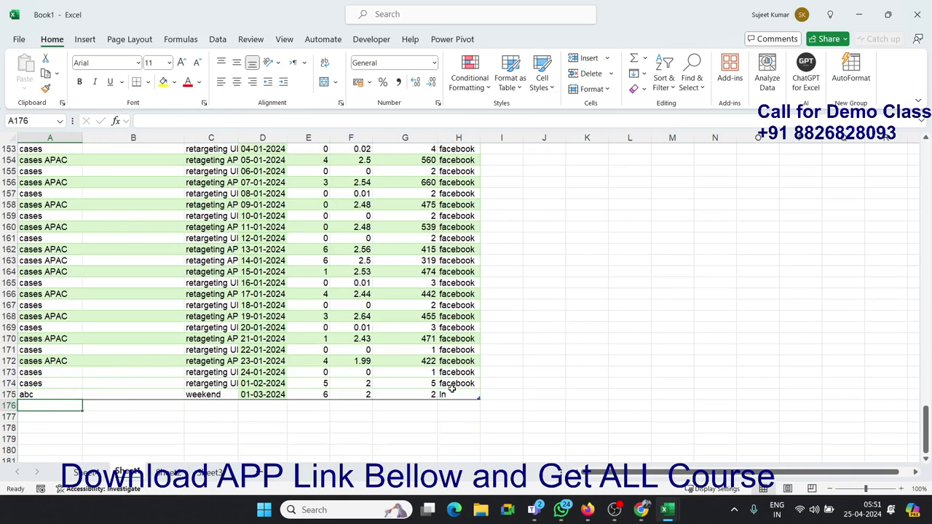
scroll(451, 391, "down", 3)
scroll(451, 391, "down", 2)
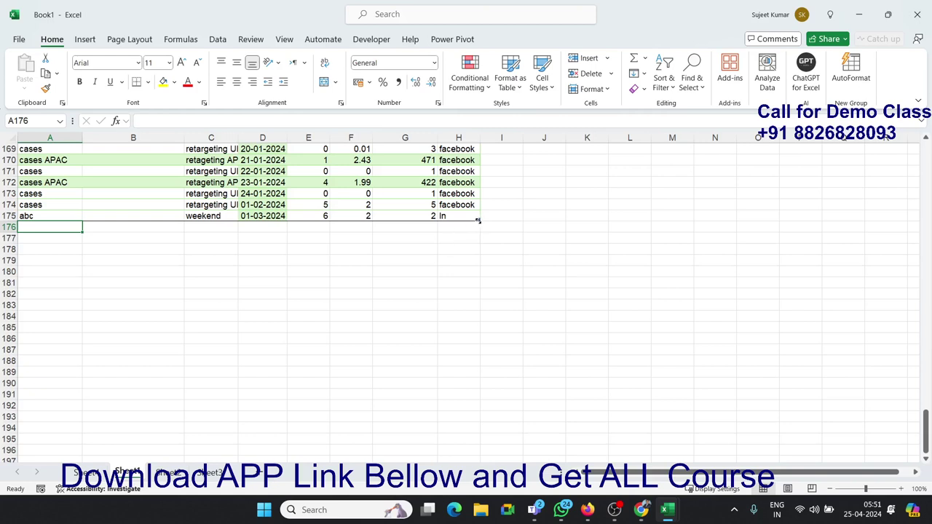
left_click_drag(478, 220, 481, 225)
scroll(380, 344, "up", 17)
scroll(380, 344, "up", 9)
scroll(380, 343, "up", 5)
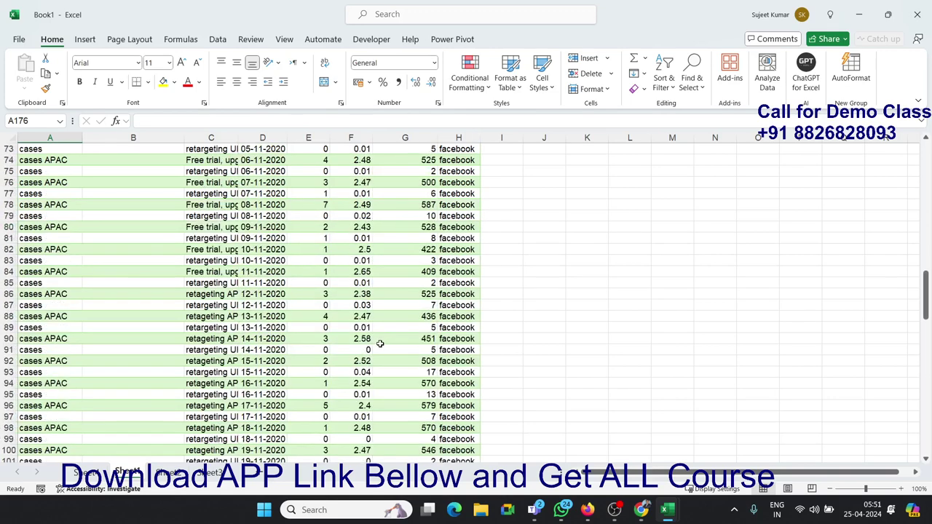
scroll(380, 344, "up", 15)
scroll(379, 342, "up", 9)
scroll(378, 343, "up", 1)
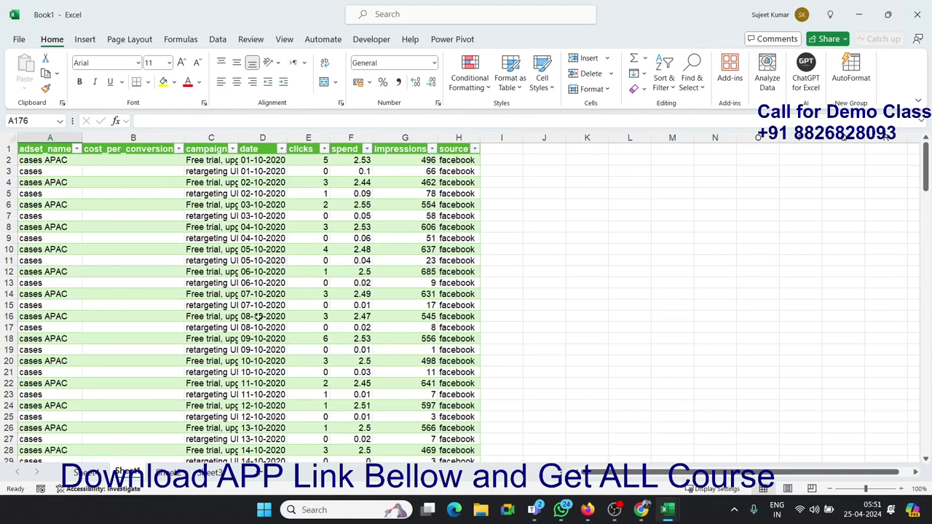
left_click(259, 282)
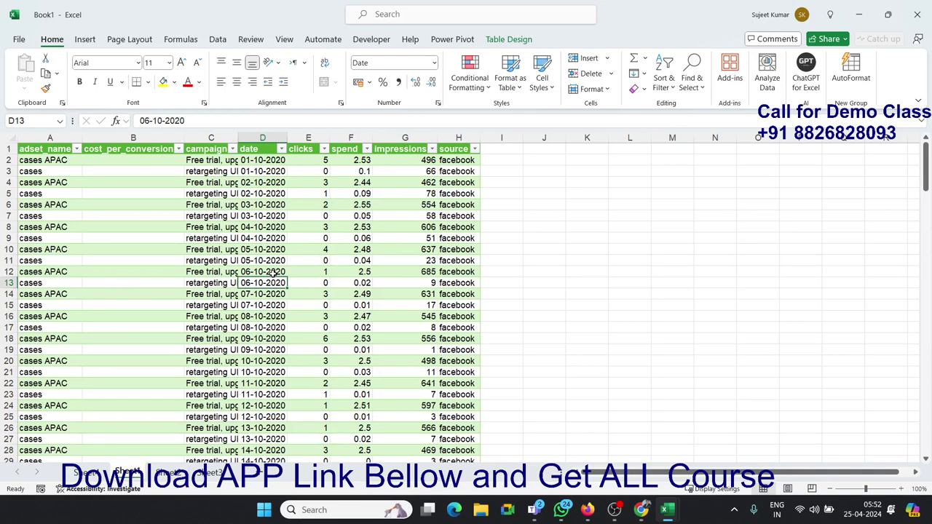
Step: Abandon a trial formula in L6 referencing the date column, then go to Sheet2
left_click(613, 211)
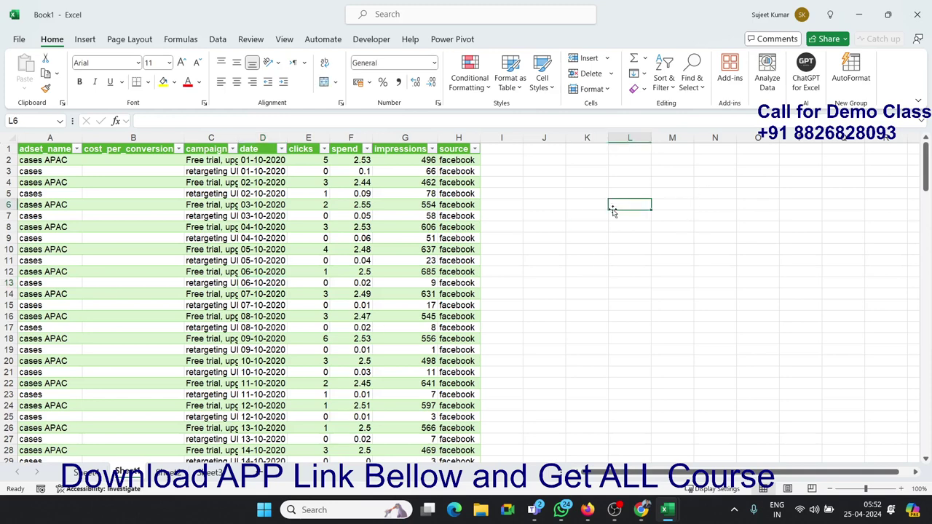
type("=")
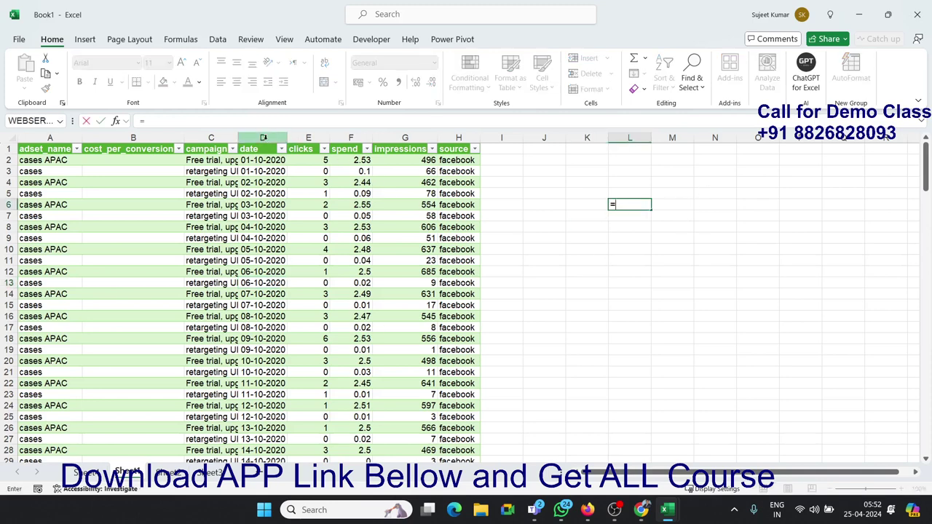
left_click(263, 138)
left_click(262, 148)
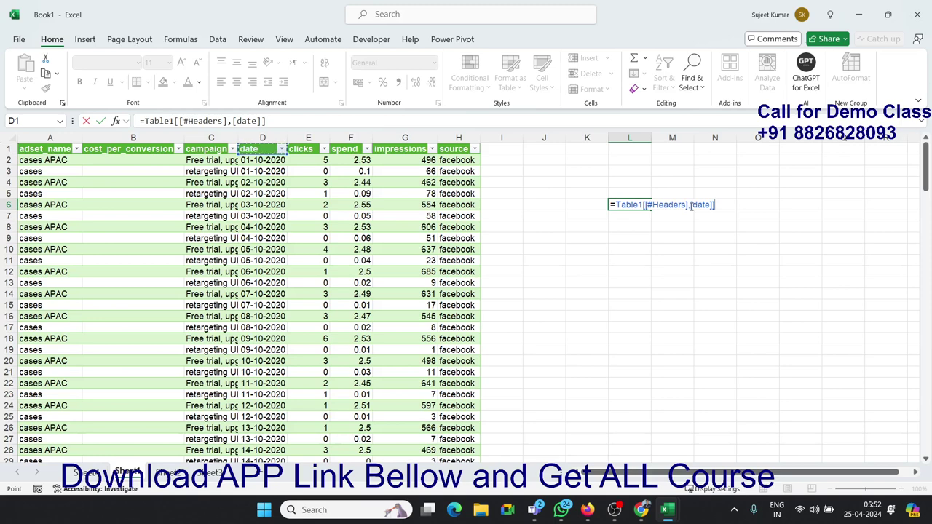
key("Escape")
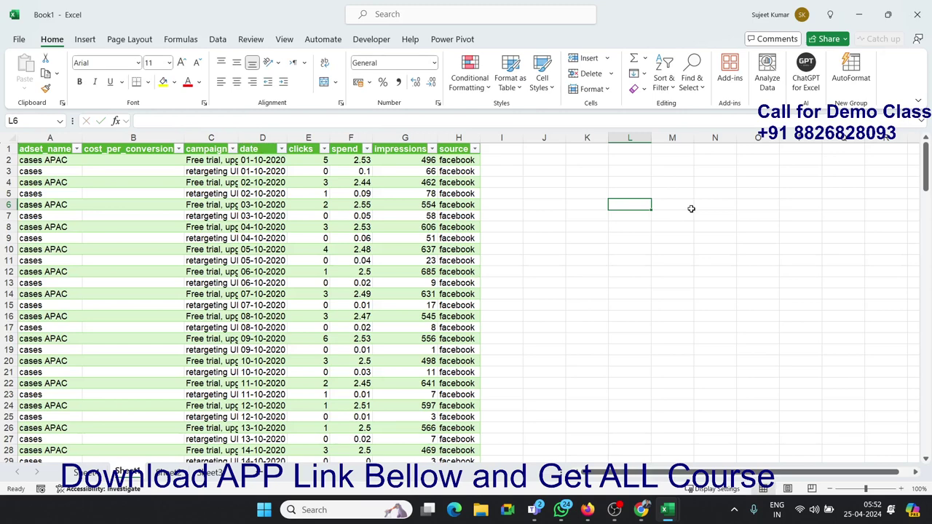
left_click(172, 473)
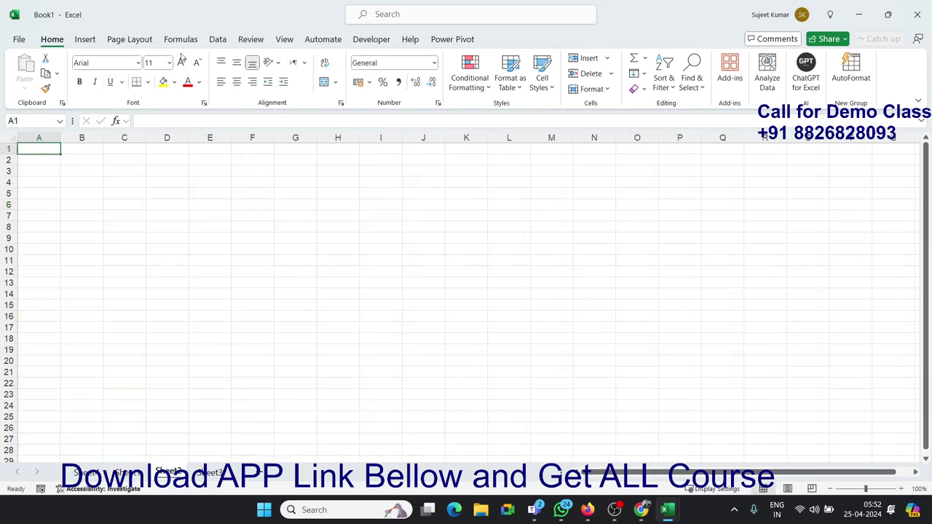
Step: Start a PivotTable from an external data source and browse for a connection file
left_click(218, 39)
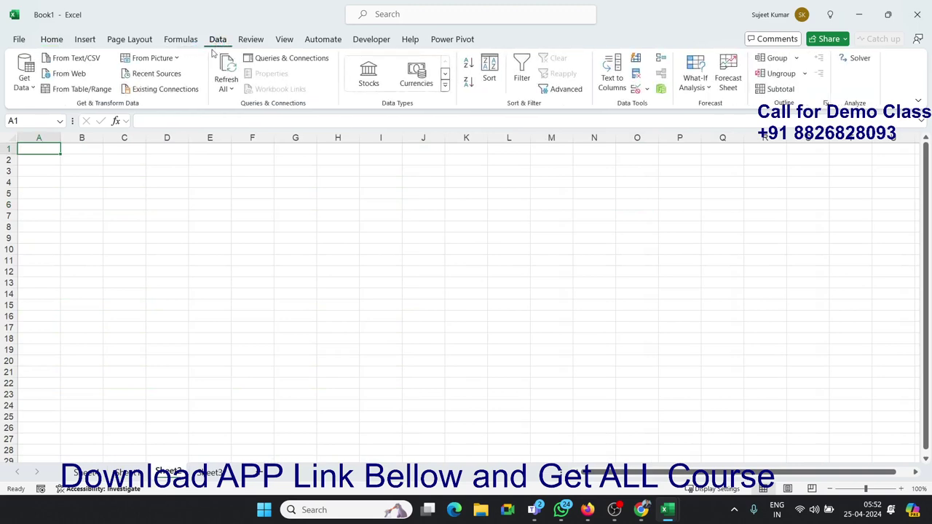
left_click(85, 40)
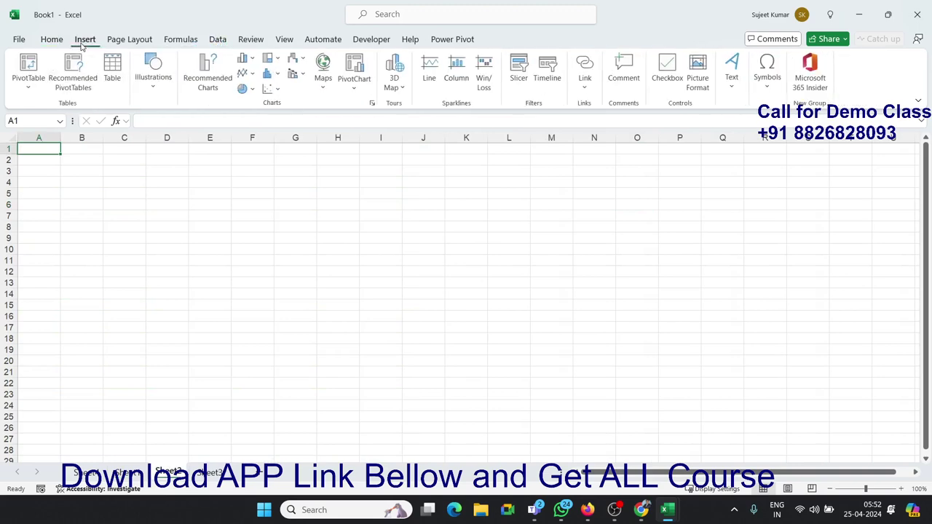
left_click(29, 69)
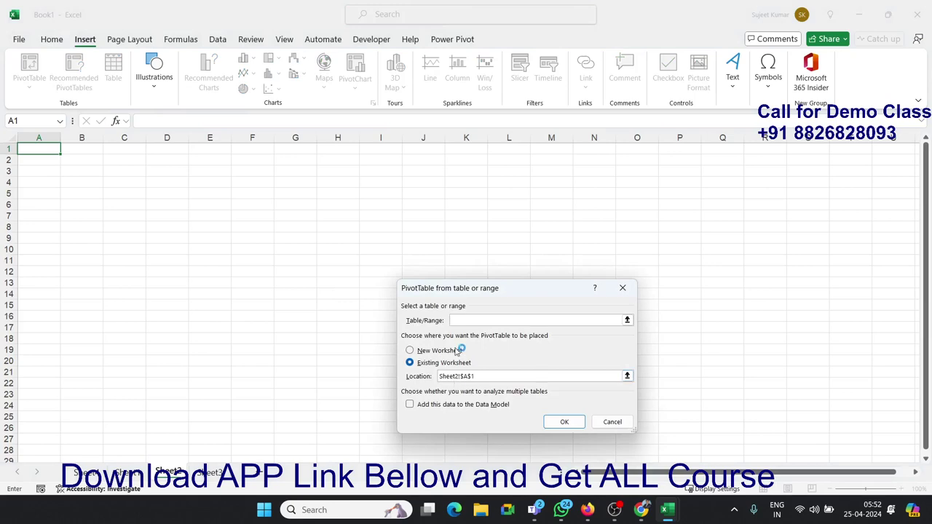
key("Escape")
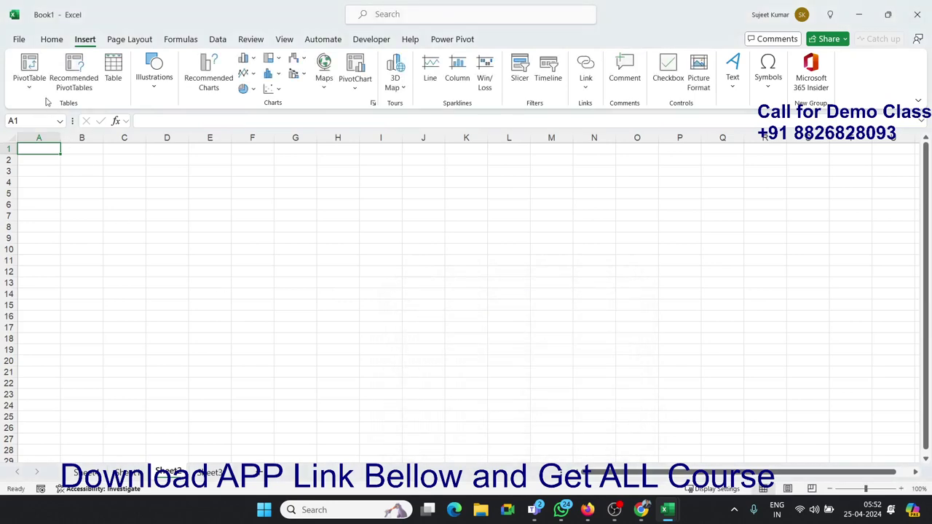
left_click(29, 86)
left_click(63, 128)
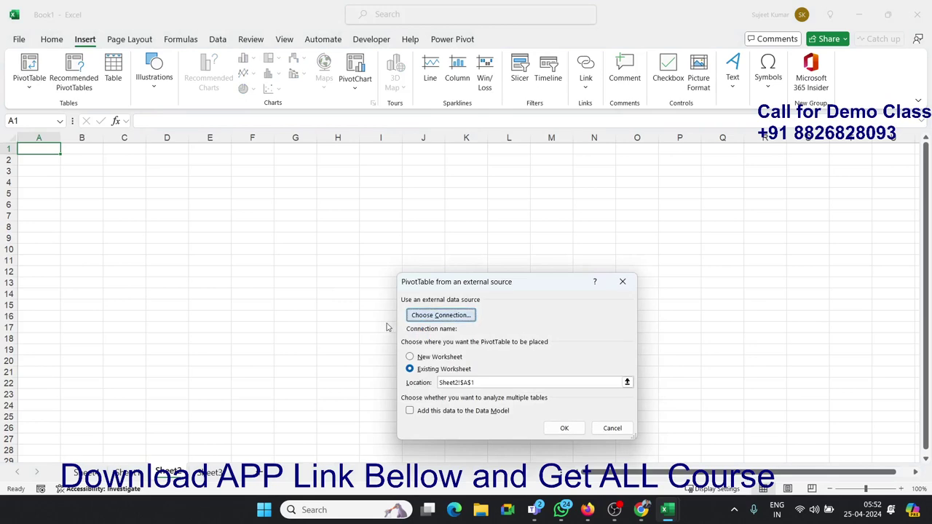
left_click(412, 318)
left_click(412, 478)
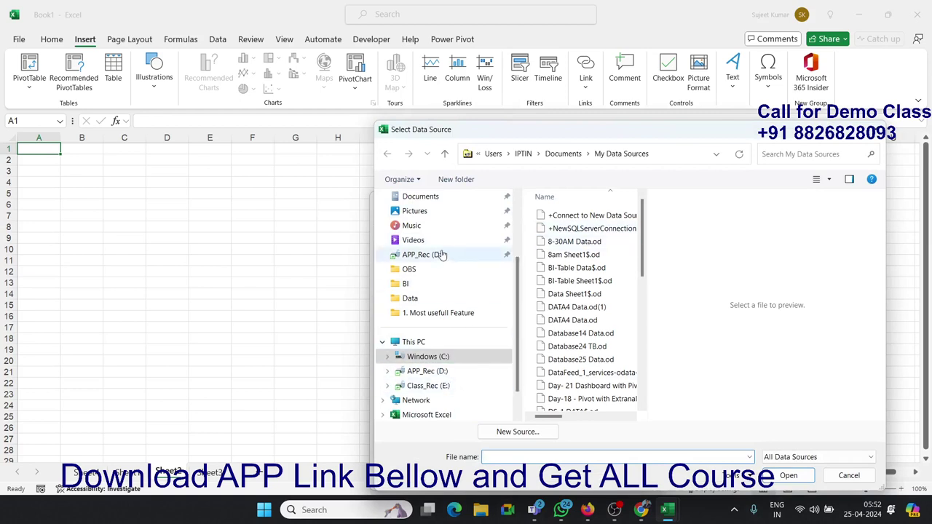
Step: Open Dashpard-9-3 from APP_Rec (D:), pick the Data$ table, and create the PivotTable
left_click(442, 387)
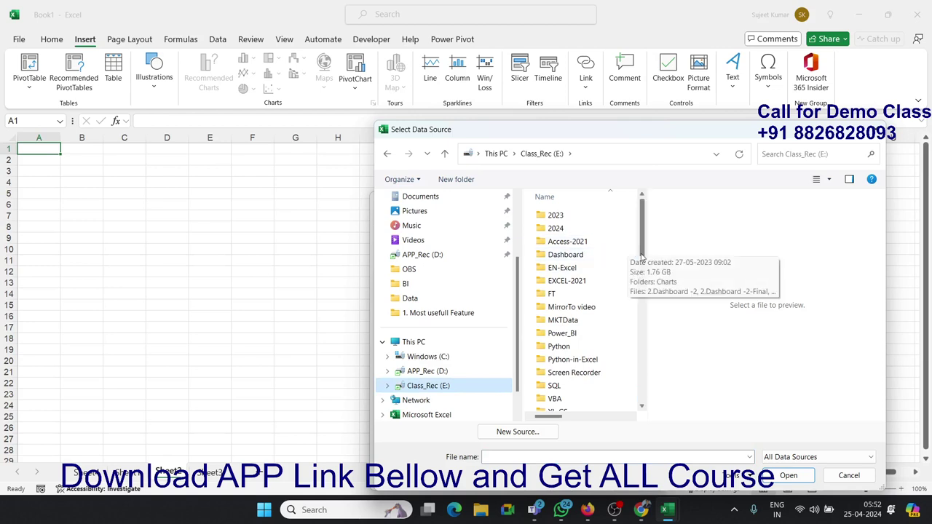
scroll(624, 306, "down", 5)
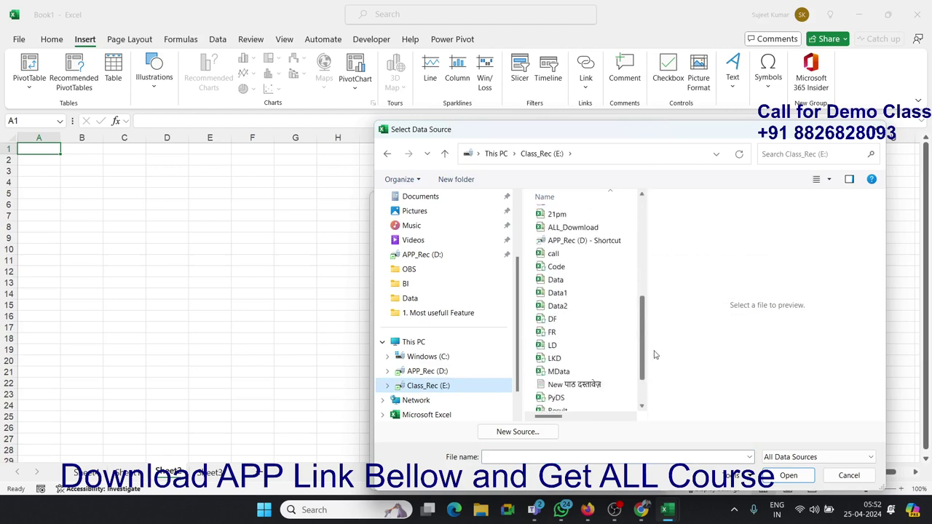
left_click(468, 374)
left_click_drag(644, 206, 643, 406)
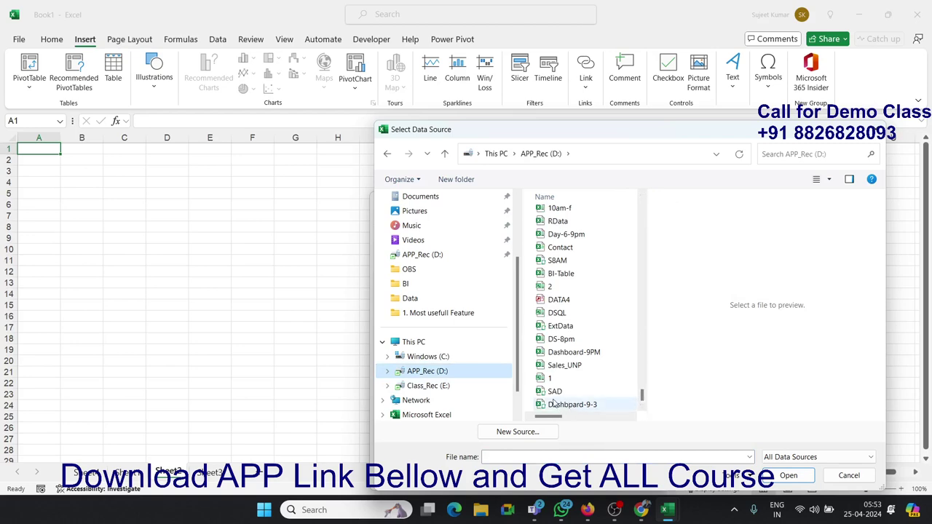
left_click(572, 404)
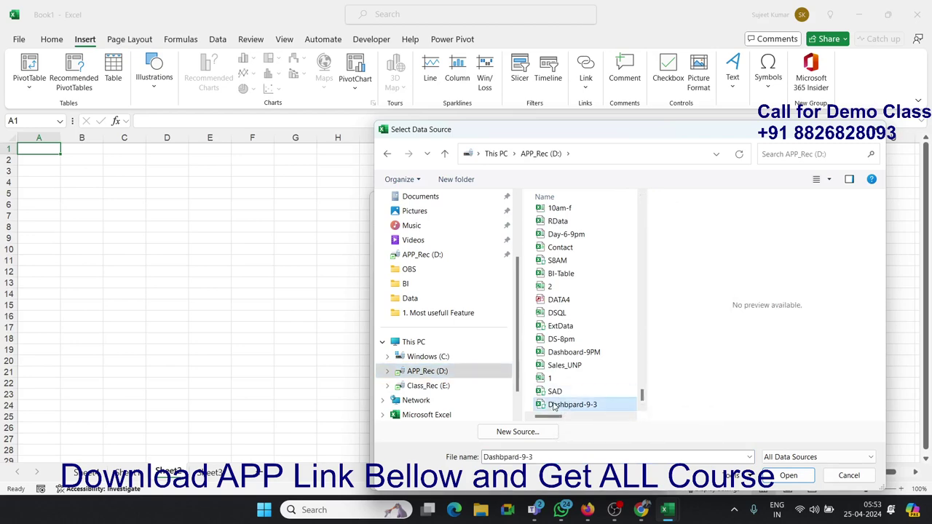
left_click(799, 477)
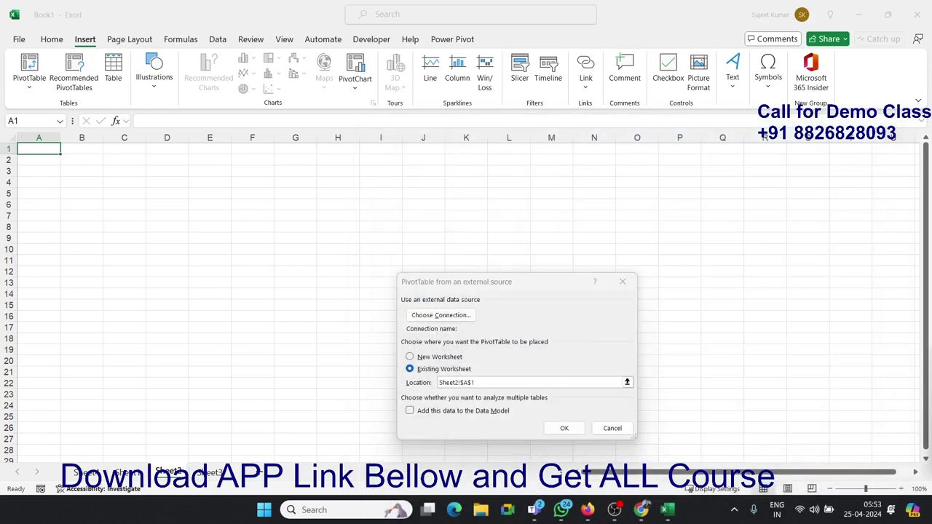
left_click_drag(801, 340, 548, 249)
left_click(451, 293)
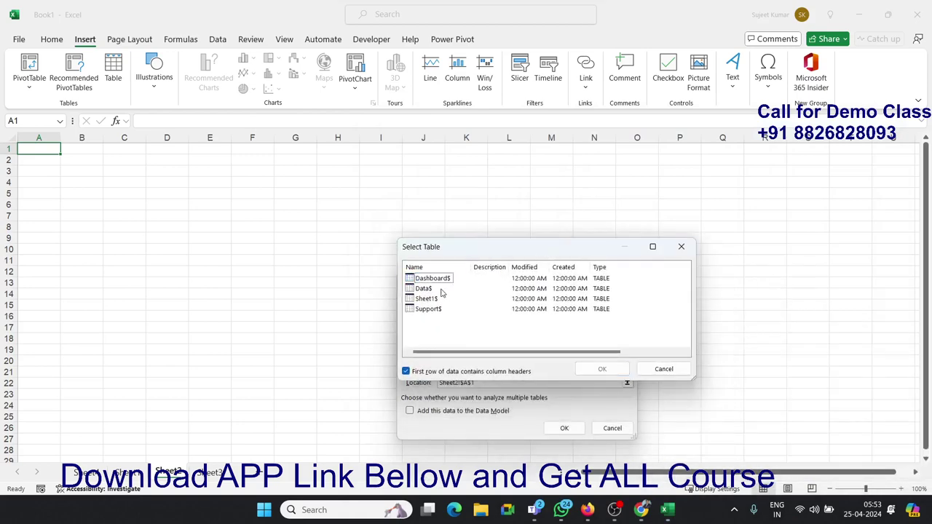
left_click(430, 291)
left_click(601, 368)
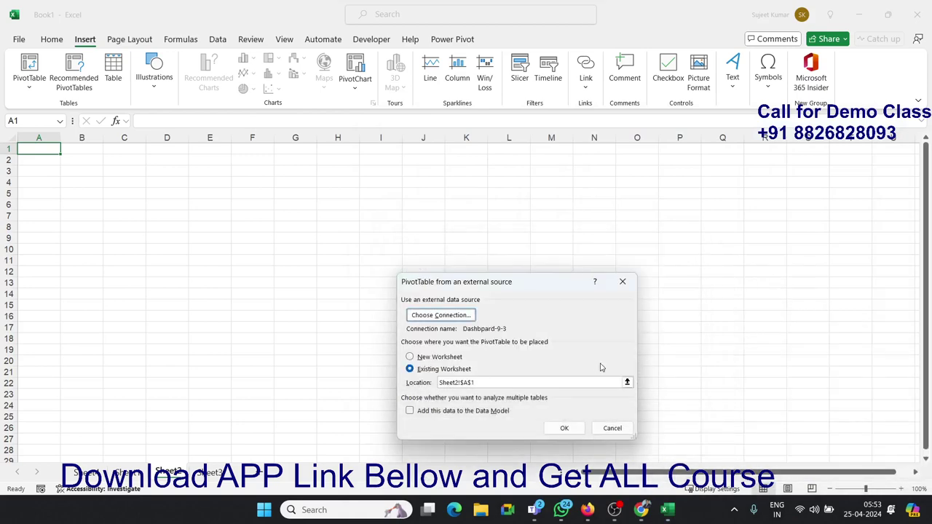
left_click(564, 428)
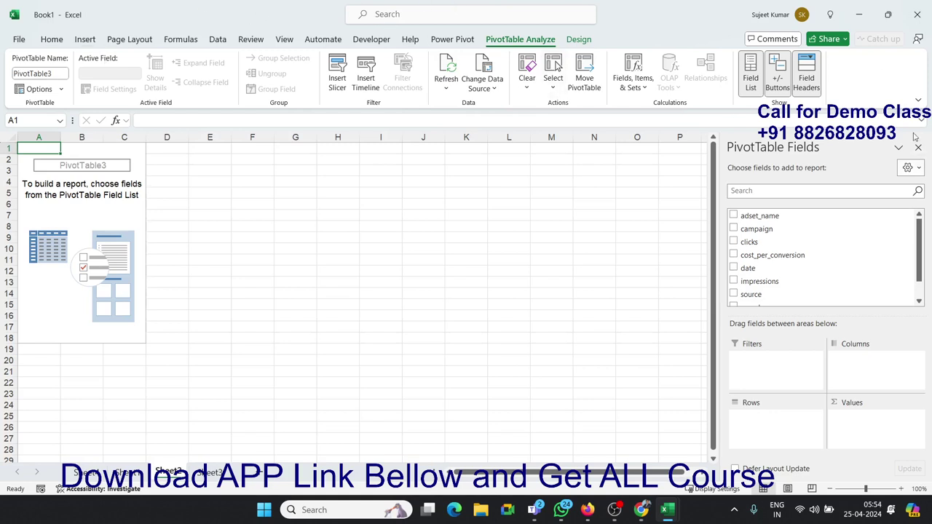
mouse_move(757, 268)
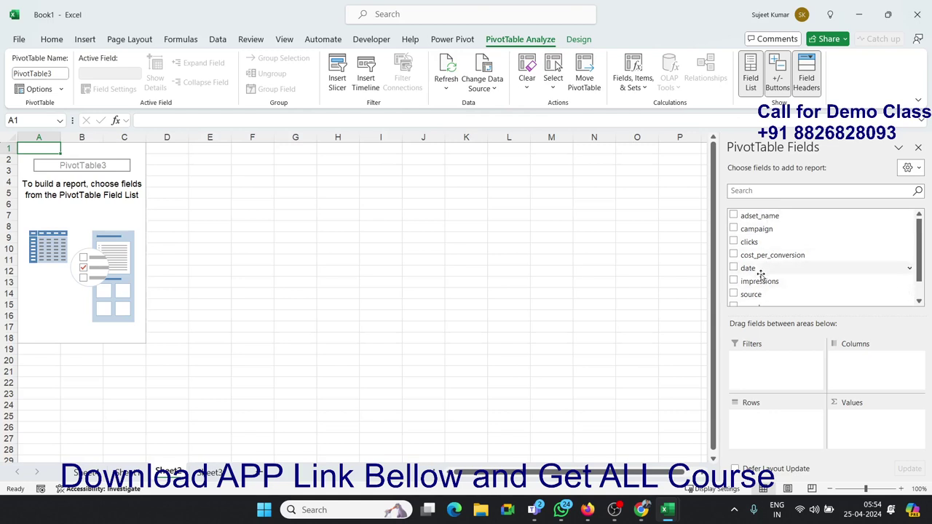
Step: Put the date field in the PivotTable rows so they group by year
left_click_drag(761, 269, 778, 436)
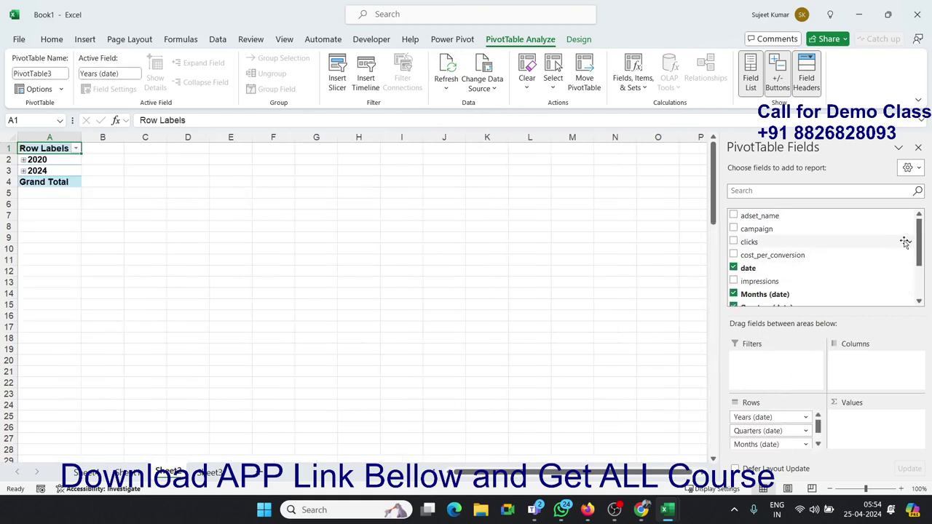
left_click_drag(919, 246, 920, 279)
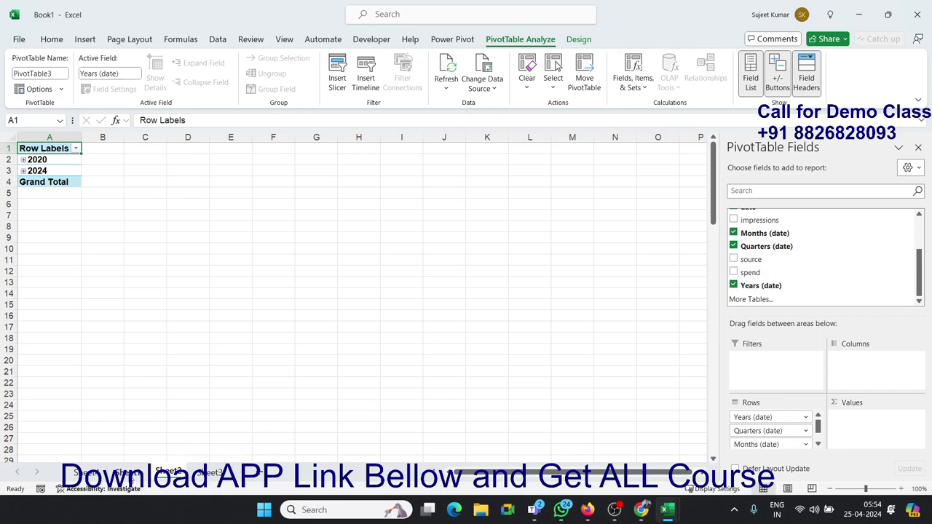
left_click(128, 474)
left_click(166, 473)
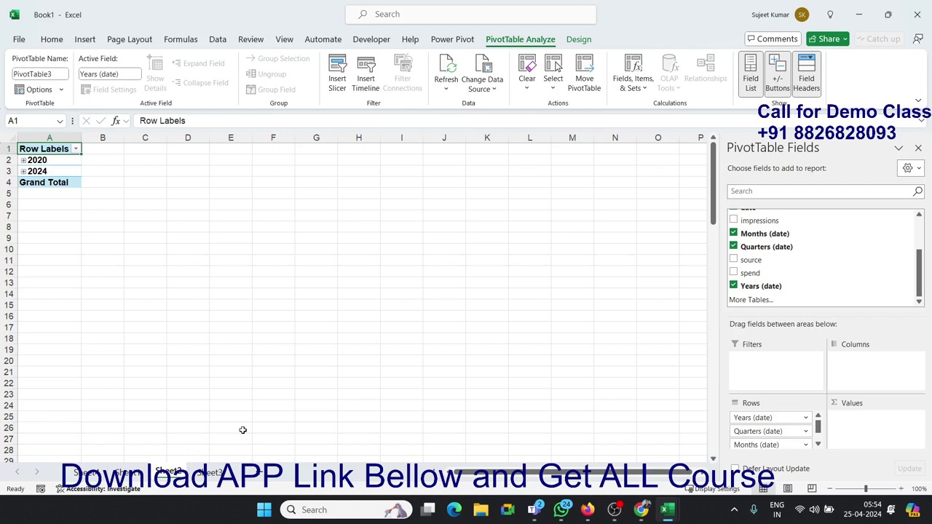
Step: Sum spend per year (2020 195.56, 2024 31.94), then go to the Sheet1 data
left_click_drag(751, 272, 884, 446)
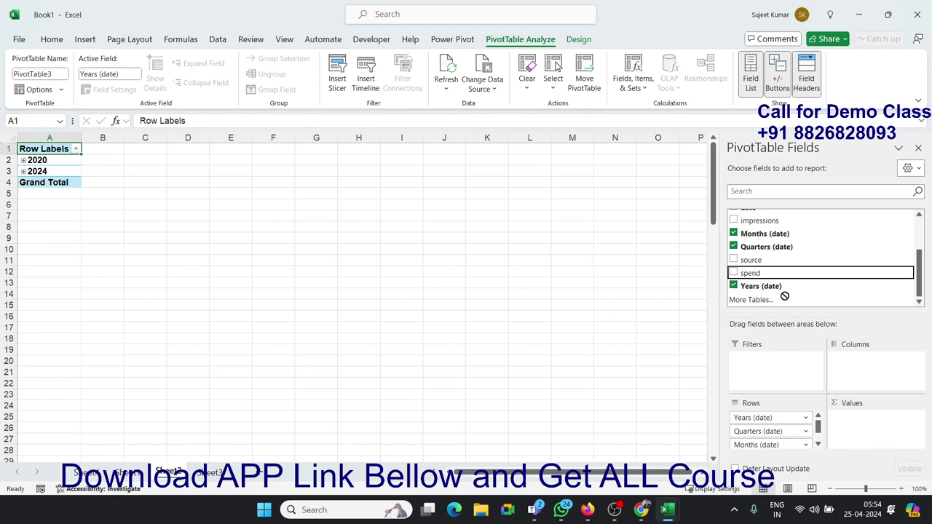
left_click_drag(883, 446, 764, 272)
left_click_drag(762, 275, 844, 411)
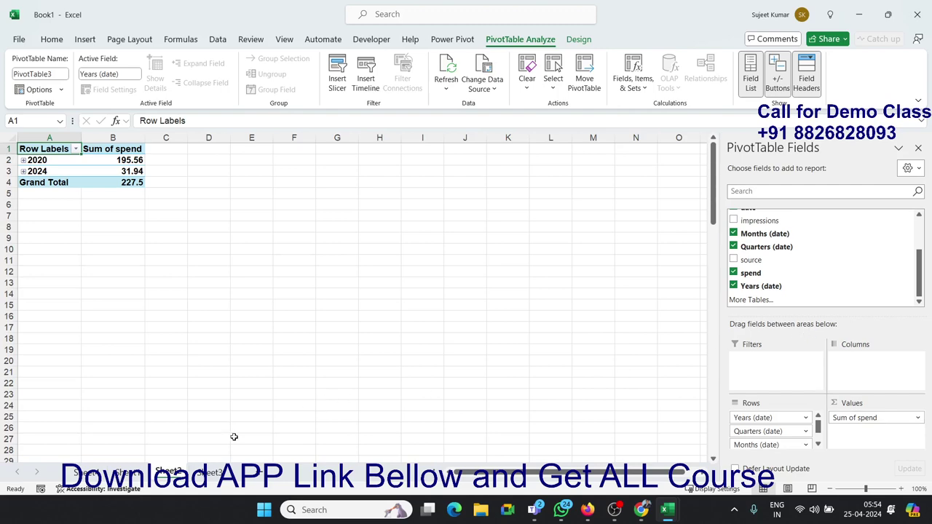
left_click(127, 473)
left_click(111, 439)
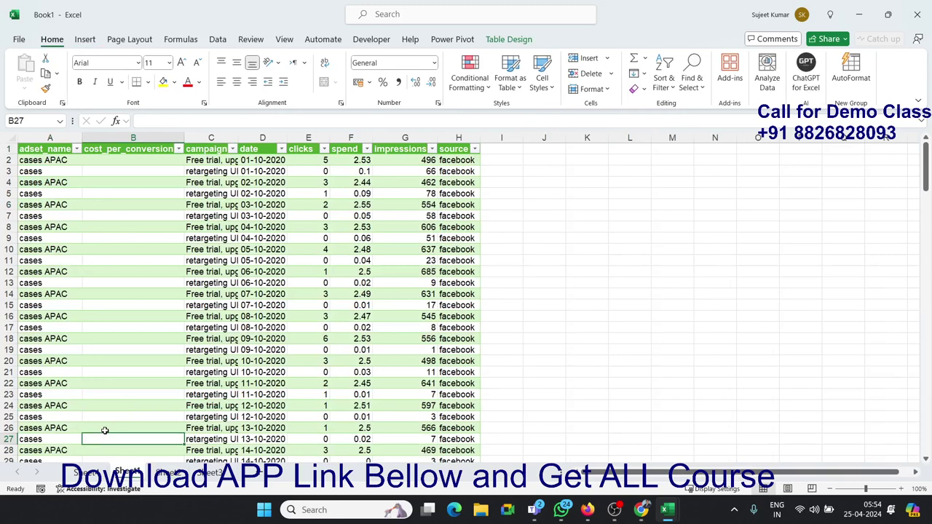
Step: Confirm the data ends at row 175, then return to the Sum of spend pivot sheet
key("ctrl+Down")
key("Down")
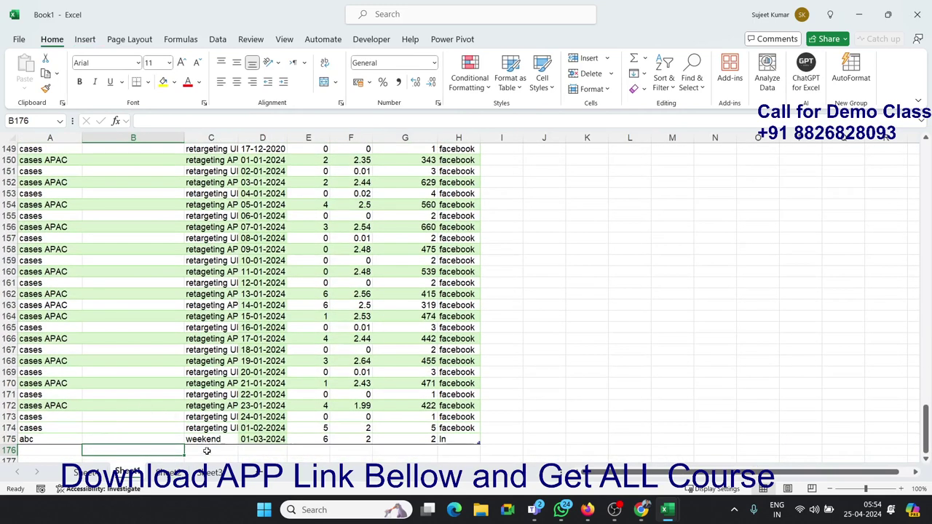
left_click(164, 473)
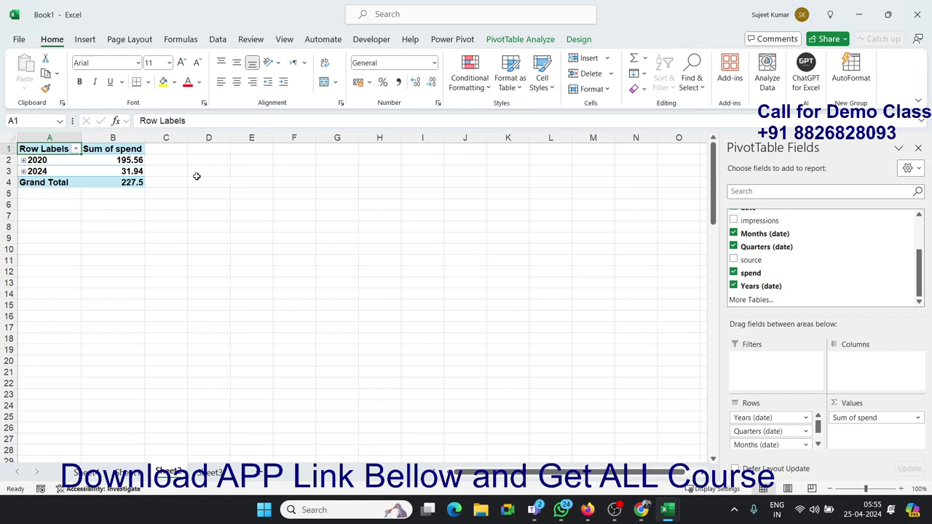
Step: Enable 'Refresh data when opening the file' in PivotTable3's options
right_click(125, 170)
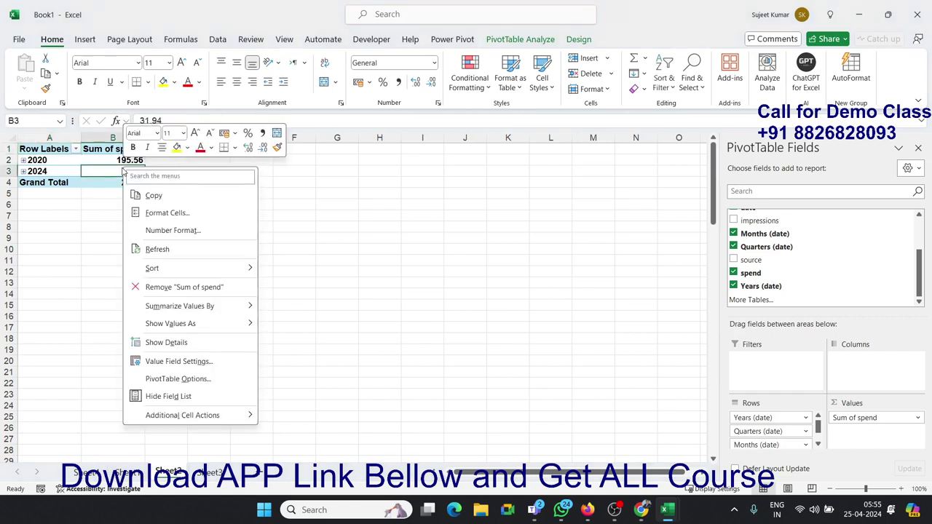
left_click(177, 379)
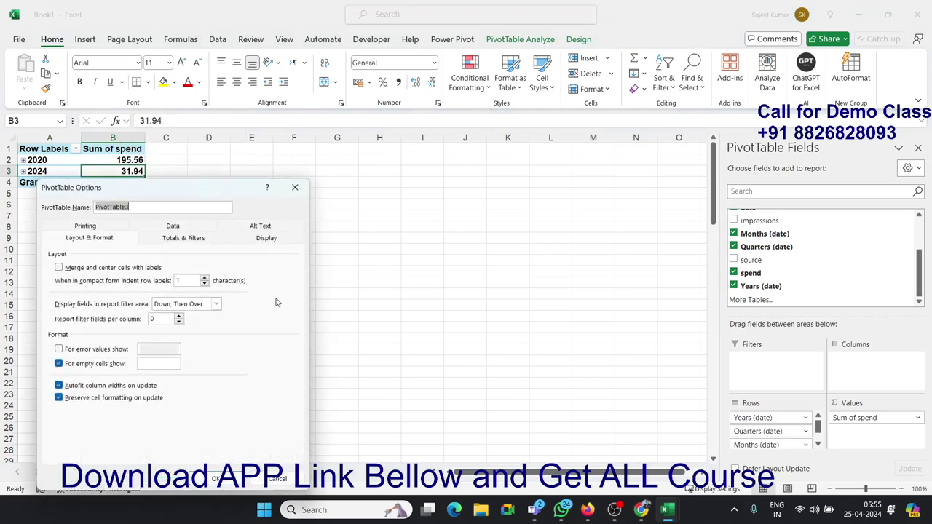
left_click(266, 238)
left_click(205, 239)
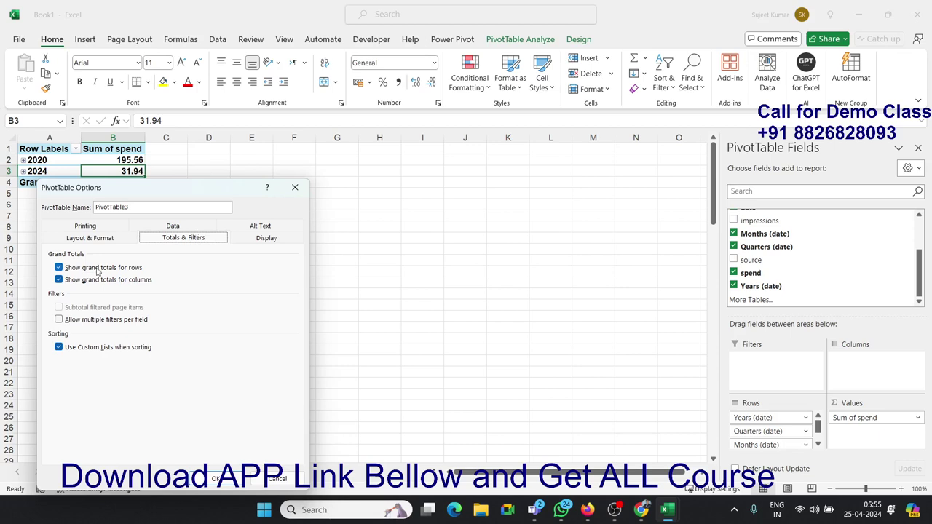
left_click(222, 228)
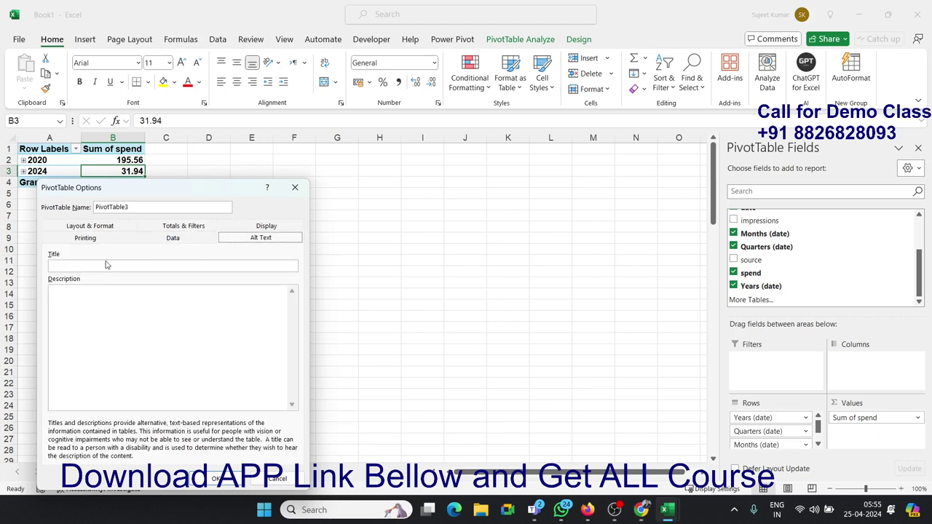
left_click(271, 228)
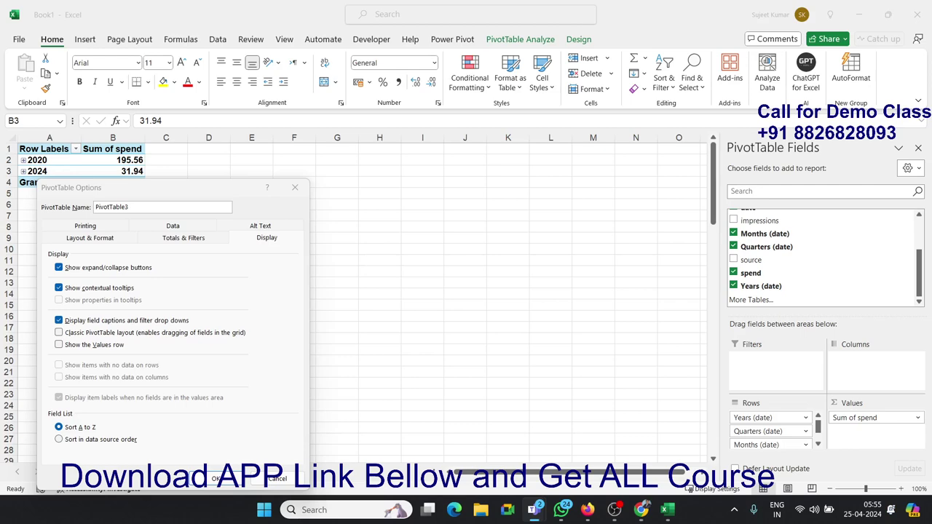
mouse_move(136, 194)
left_mouse_down()
mouse_move(249, 192)
mouse_move(338, 167)
left_mouse_up()
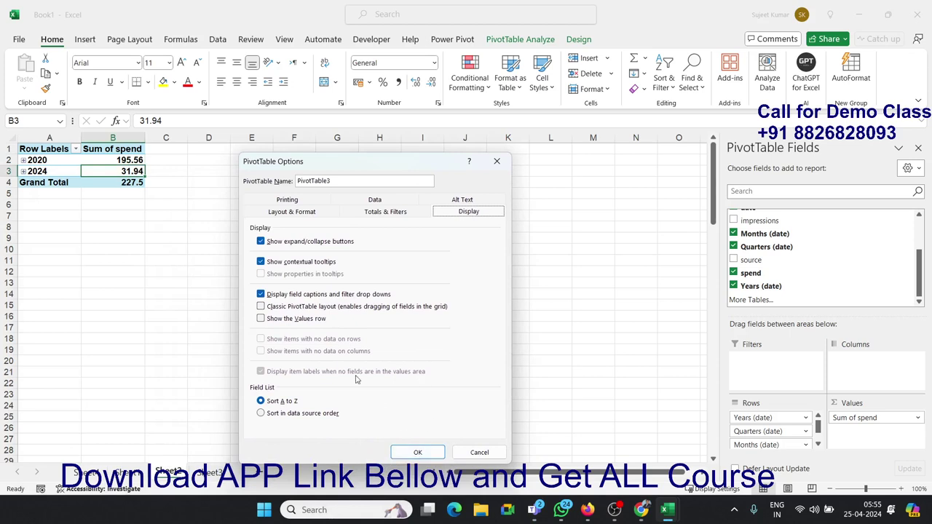
left_click(375, 202)
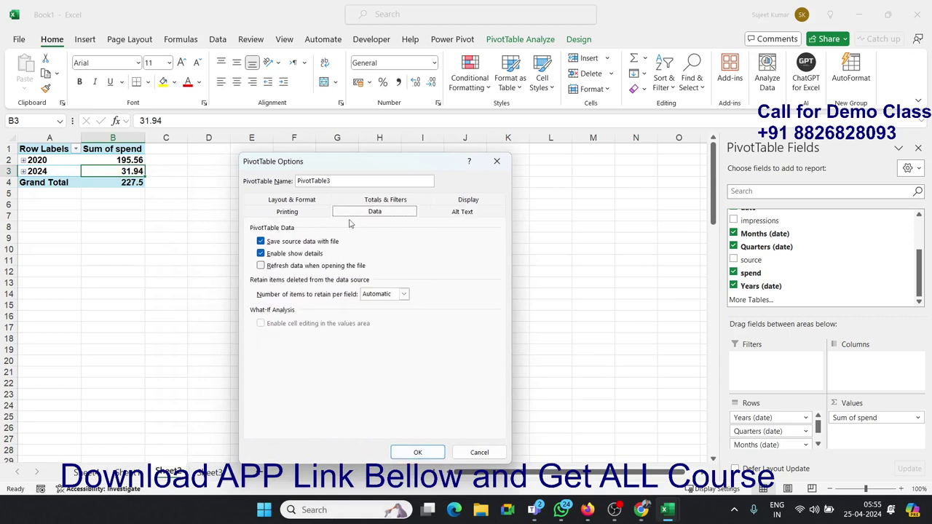
left_click(296, 267)
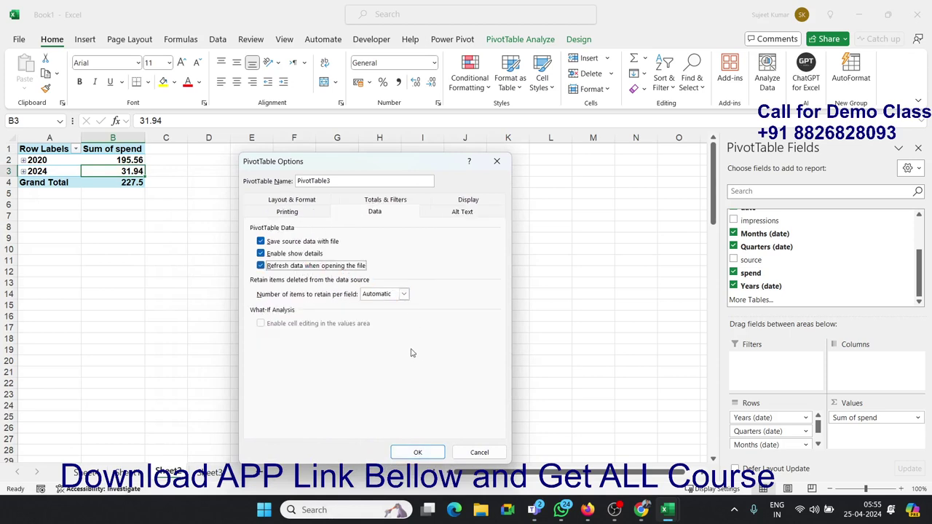
left_click(435, 456)
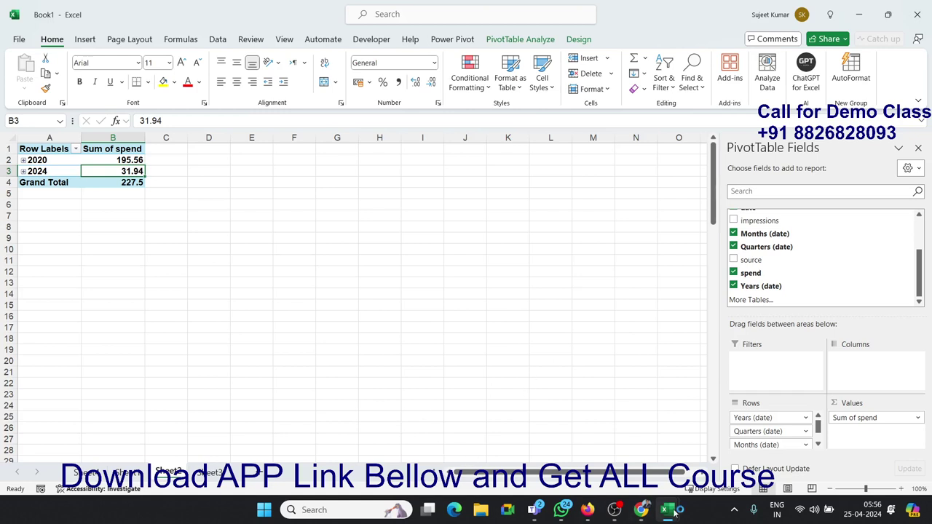
Step: Review the Dashpard-9-3 Facebook Ads dashboard and data sheets, then return to the Book1 window
mouse_move(667, 509)
left_click(604, 458)
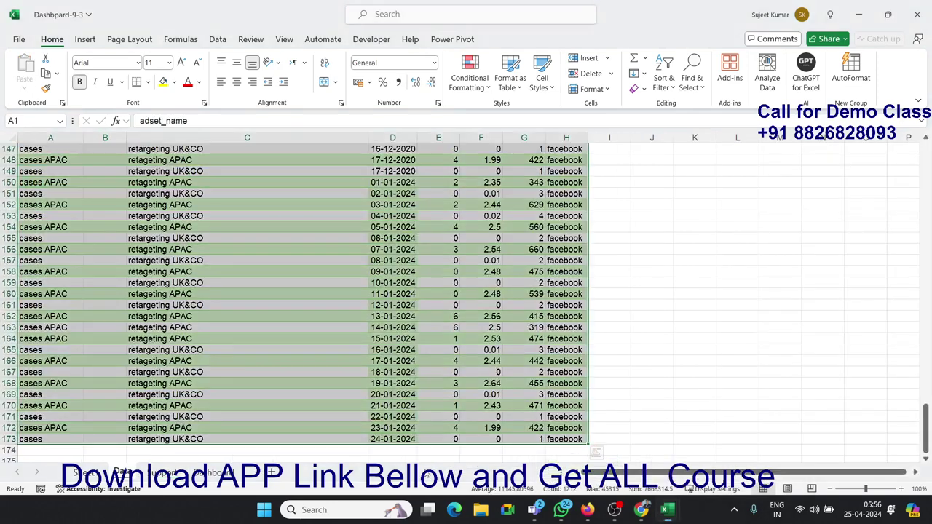
left_click(213, 472)
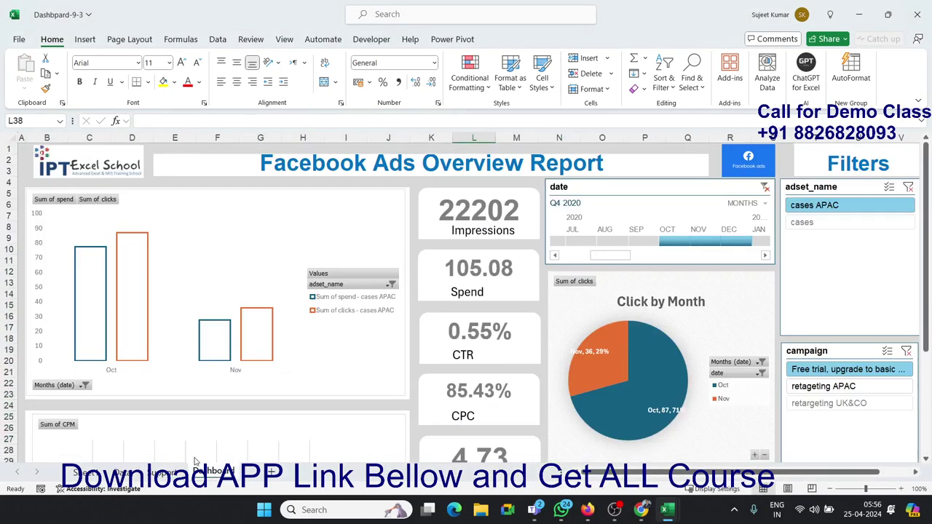
left_click(137, 473)
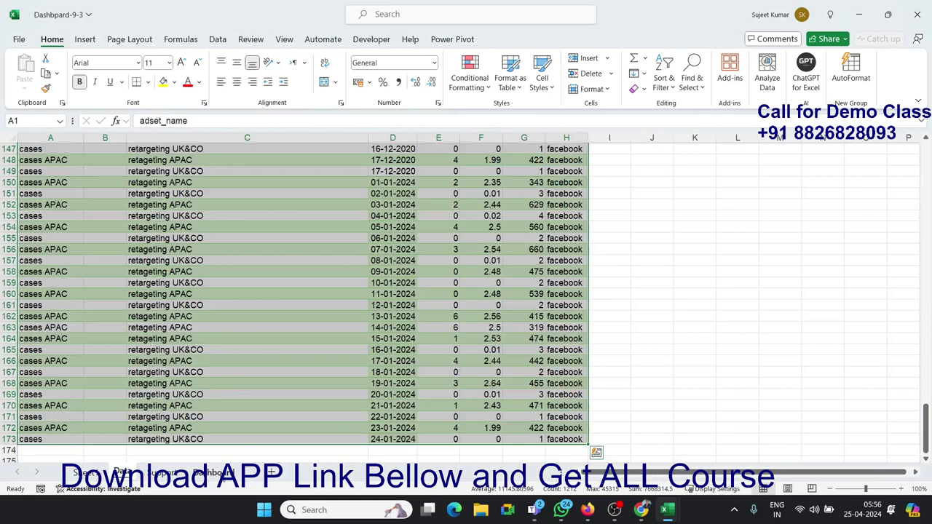
left_click(215, 472)
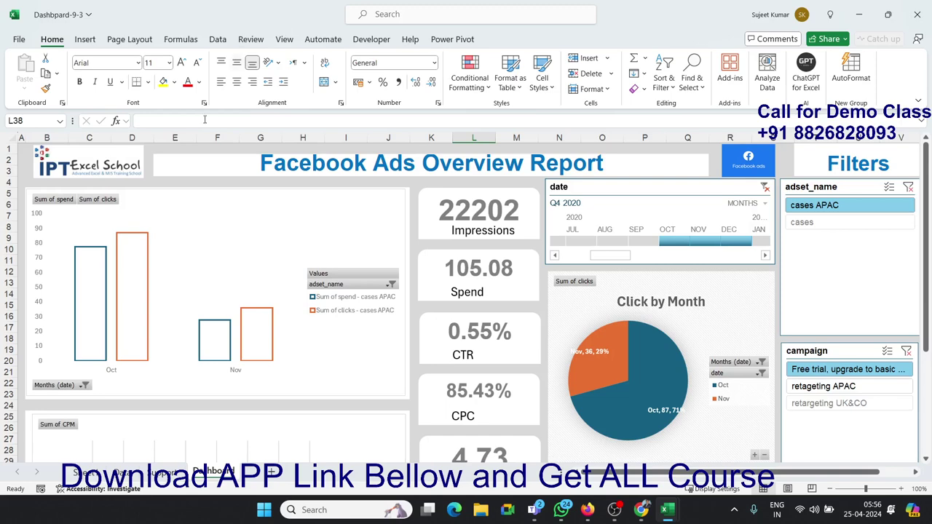
left_click(120, 473)
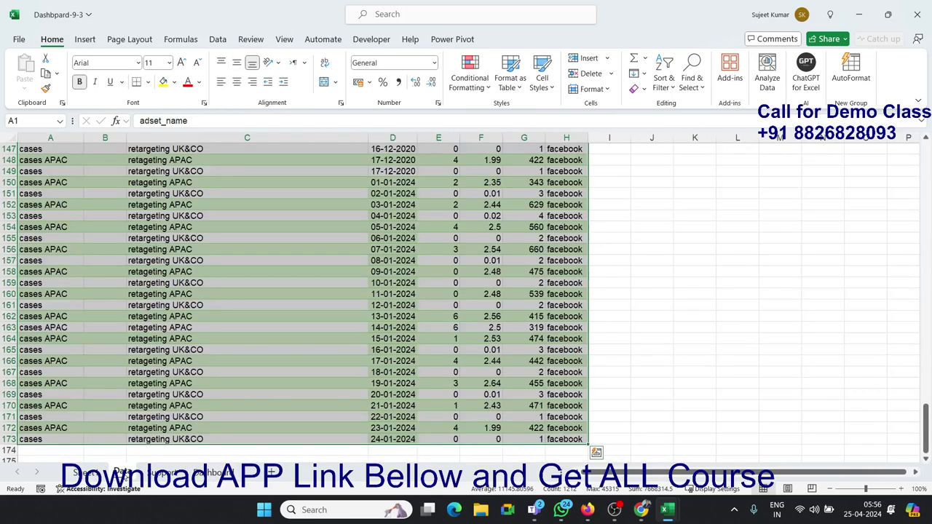
left_click(211, 473)
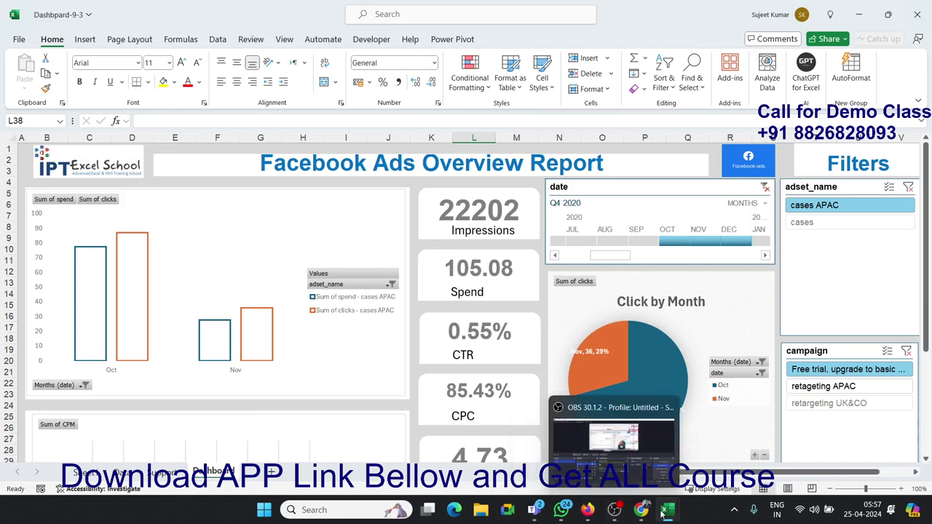
mouse_move(666, 510)
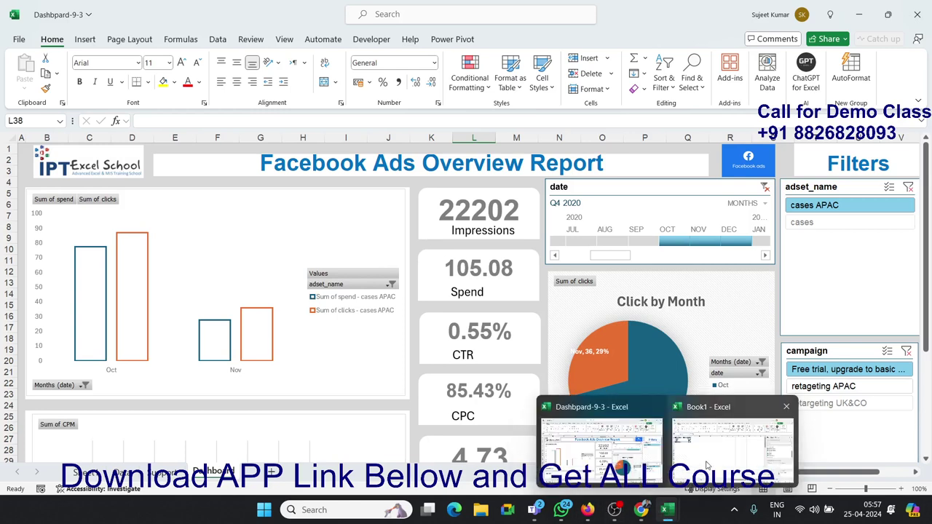
left_click(705, 460)
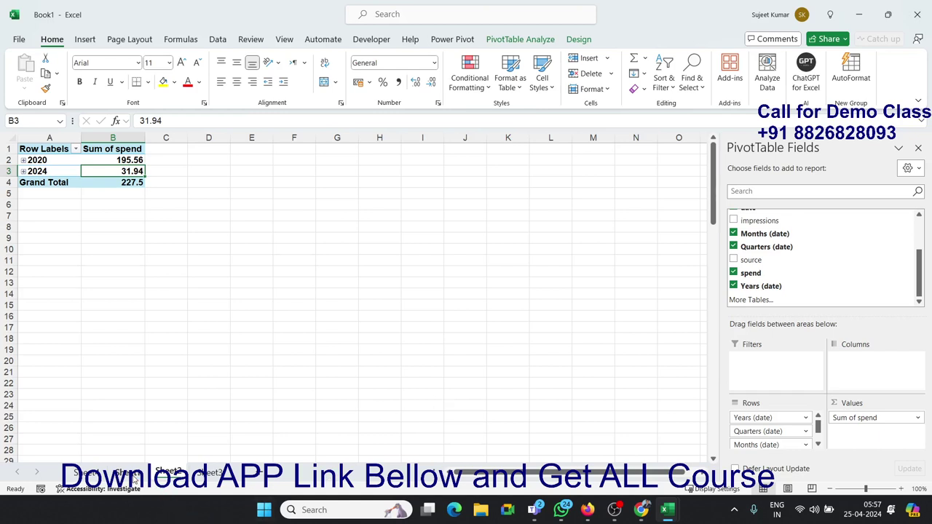
Step: On Sheet1, jump to the top of Table1 and step along its header row
left_click(126, 472)
left_click(166, 362)
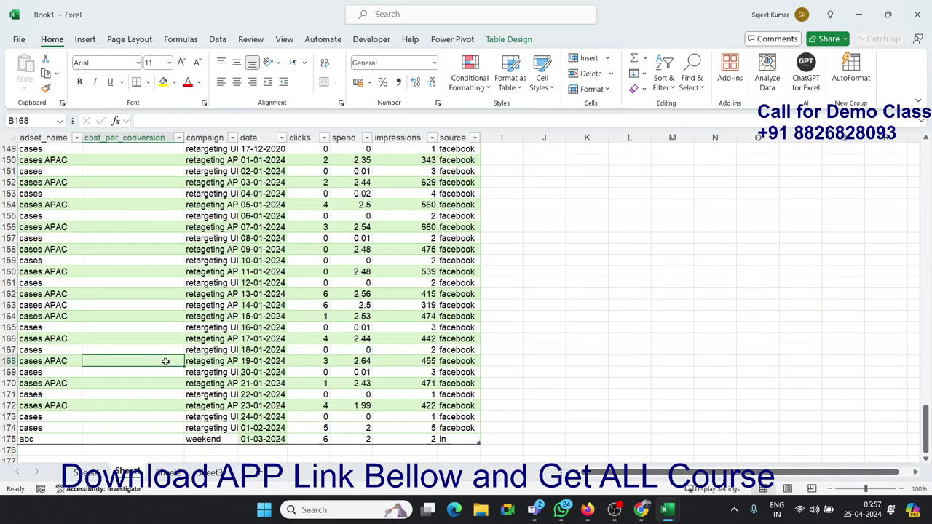
key("Down")
key("Down")
key("Down")
key("ctrl+Up")
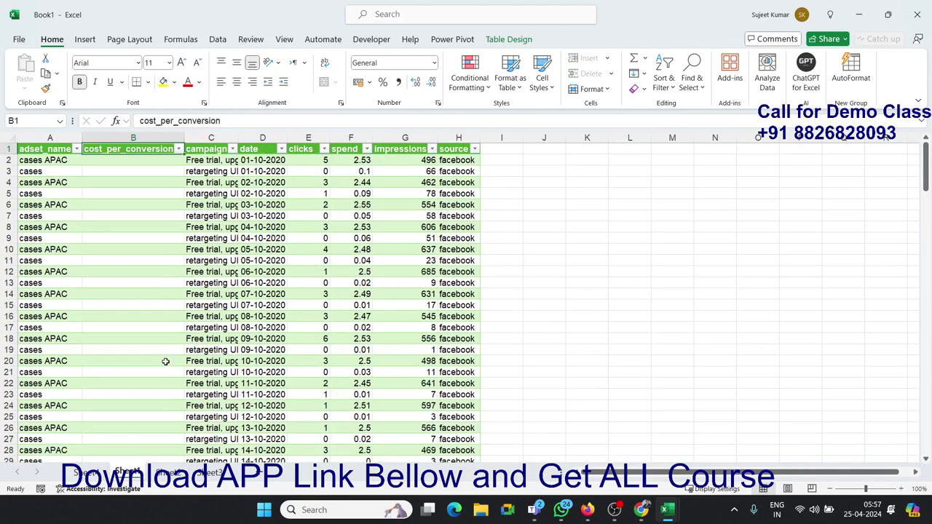
key("Right")
key("Right")
key("Right")
key("Right")
key("Right")
key("Right")
key("Right")
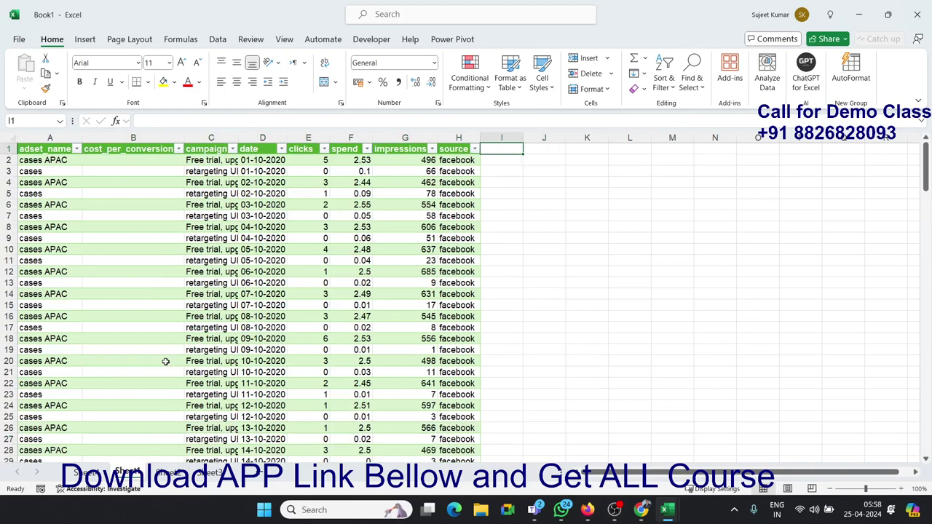
key("shift+Right")
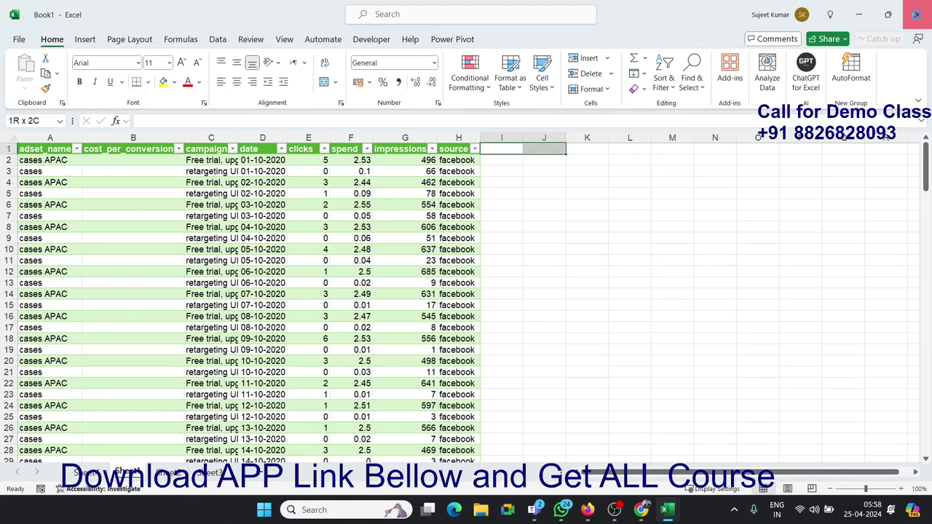
Step: Close Book1 without saving and go to cell J2 on the dashboard's Data sheet
left_click(918, 11)
left_click(502, 321)
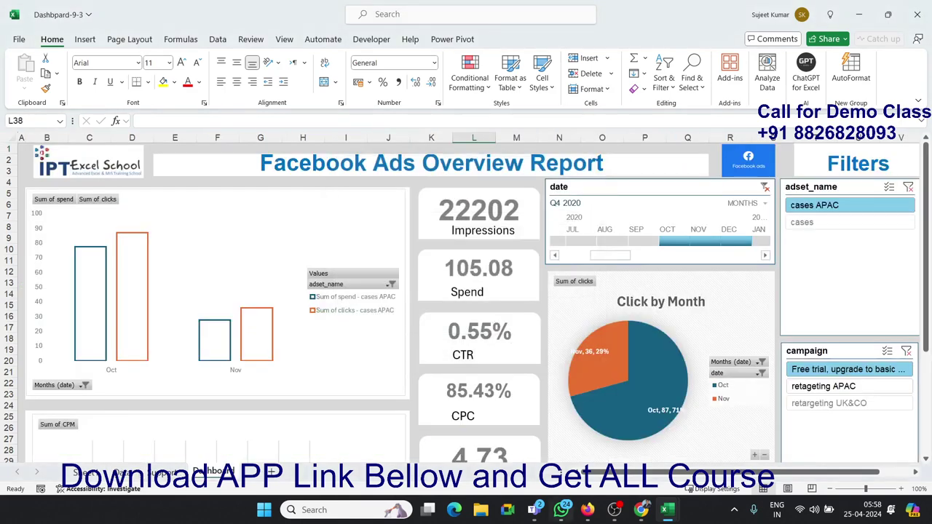
left_click(122, 473)
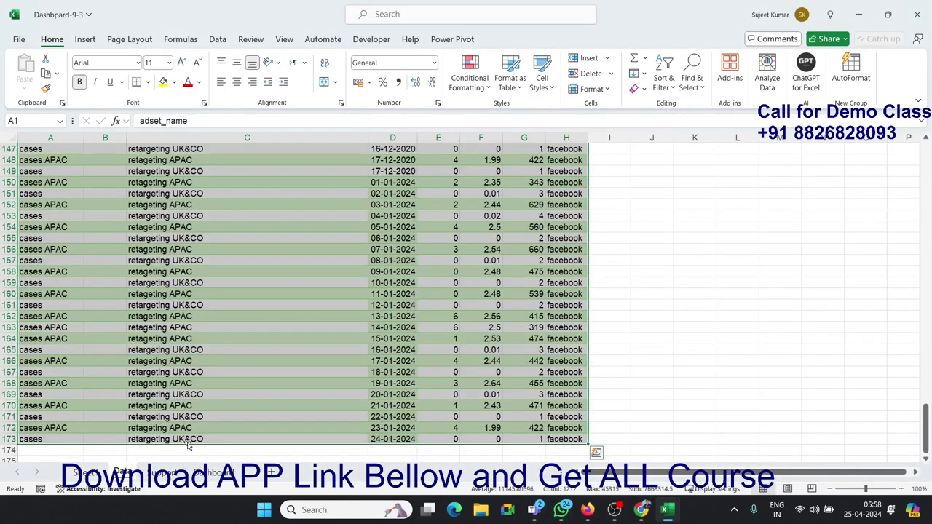
left_click(616, 203)
key("ctrl+Up")
key("Right")
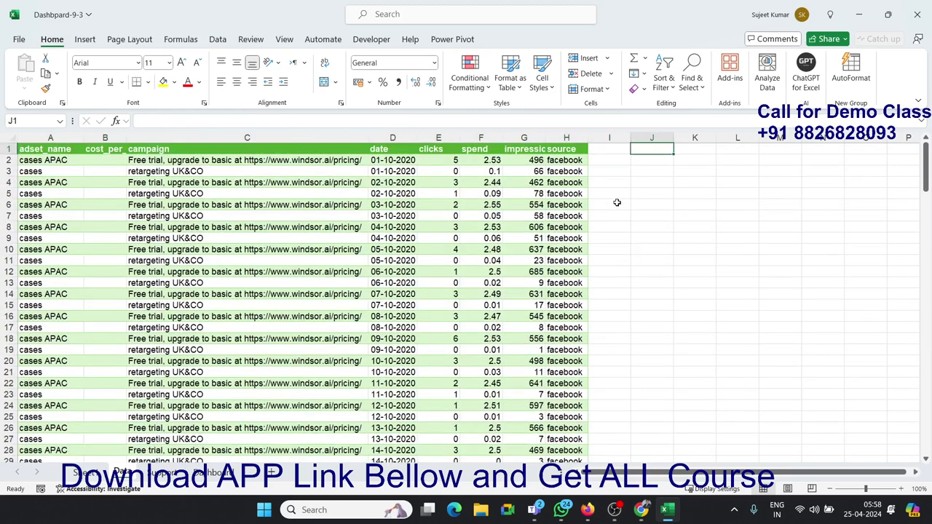
key("Down")
Step: Enter =OFFSET(A1,0,0,COUNTA(A:A),COUNTA(1:1)) in J2, accepting Excel's suggested correction
type("=")
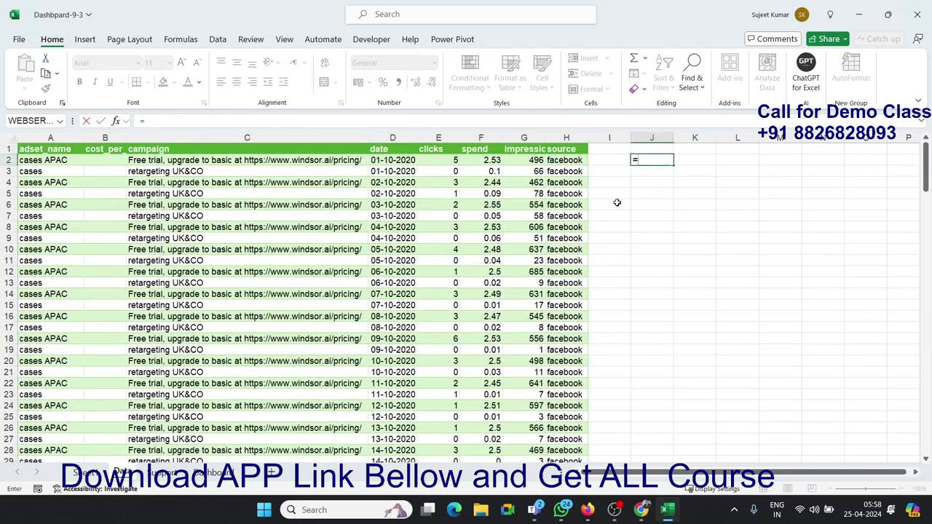
type("off")
key("Tab")
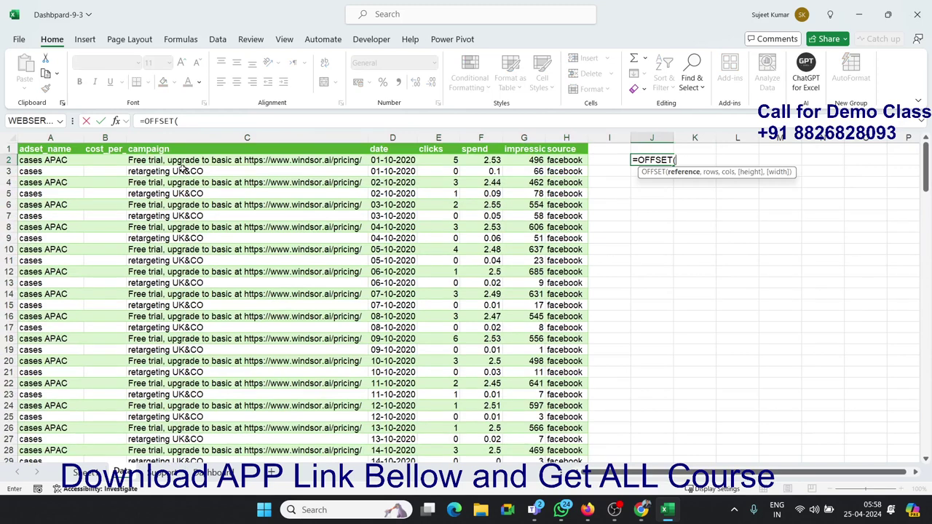
left_click(57, 148)
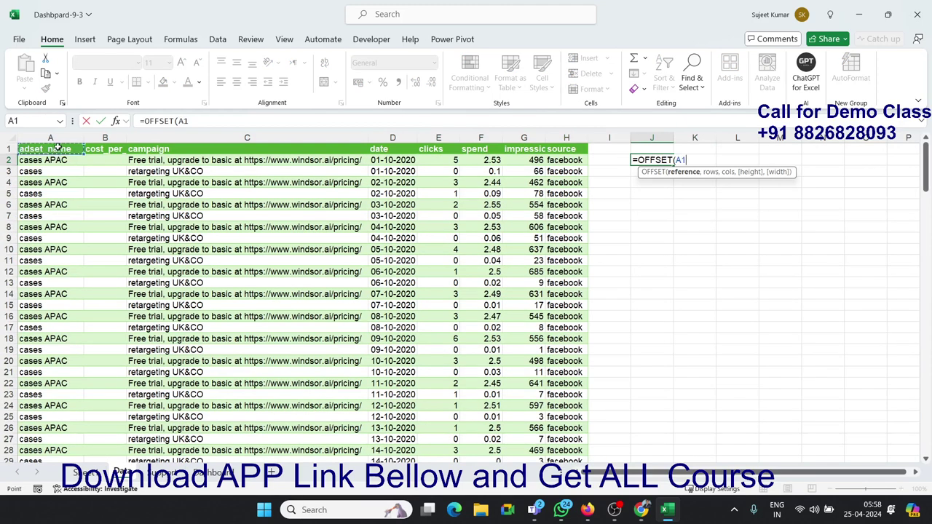
type(",")
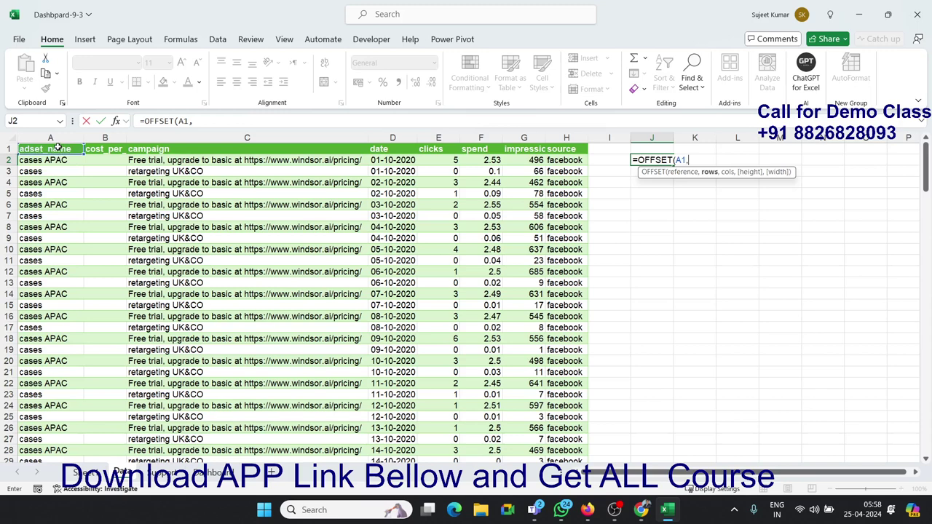
type("0,0")
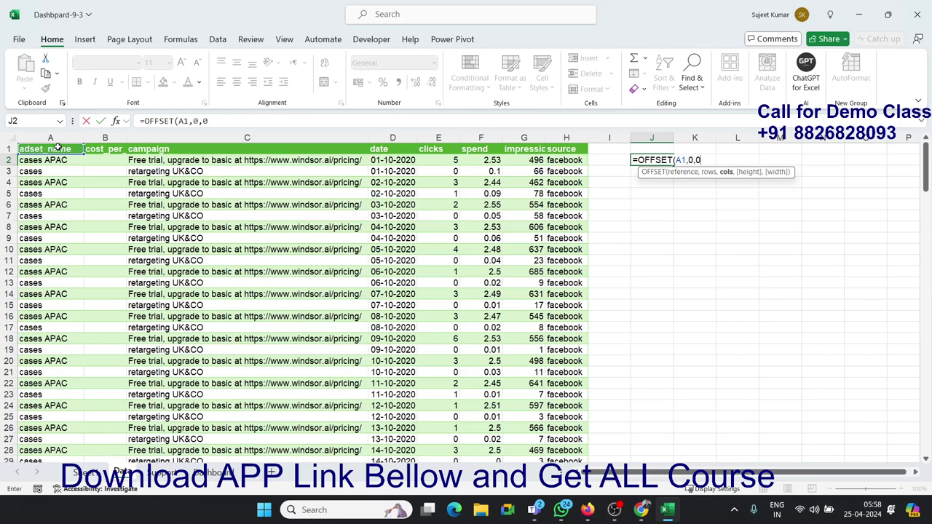
type(",")
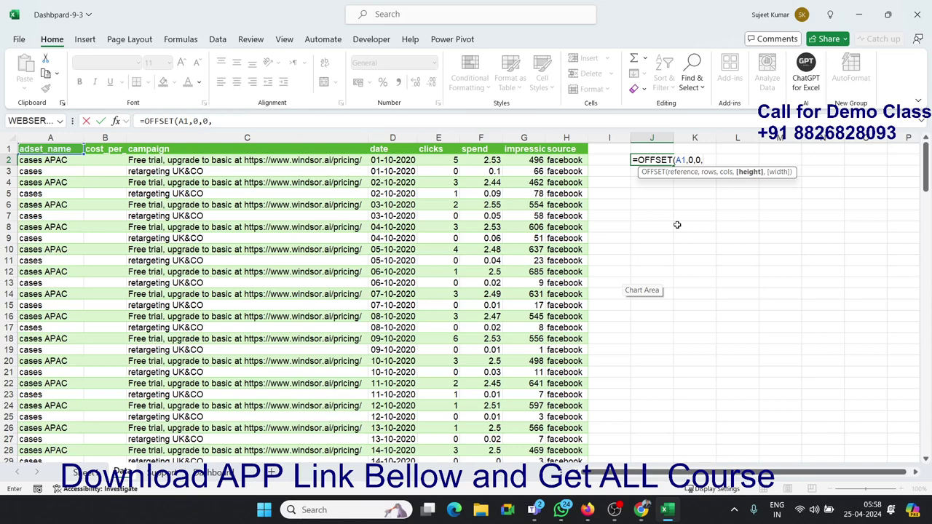
type("co")
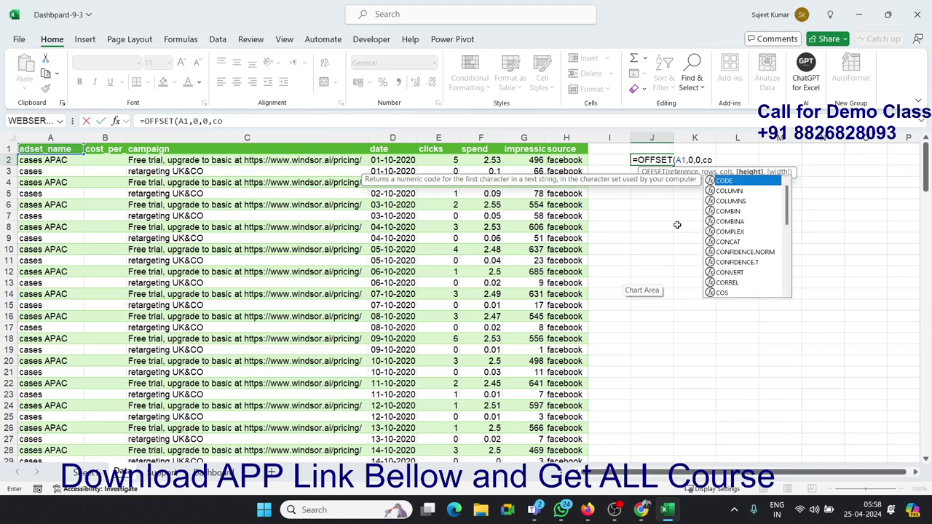
type("un")
key("Down")
key("Tab")
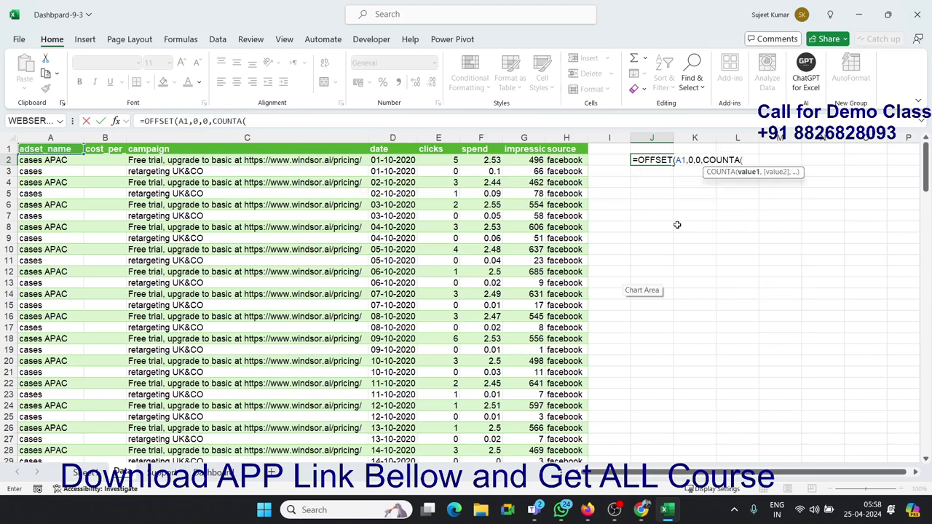
left_click(58, 136)
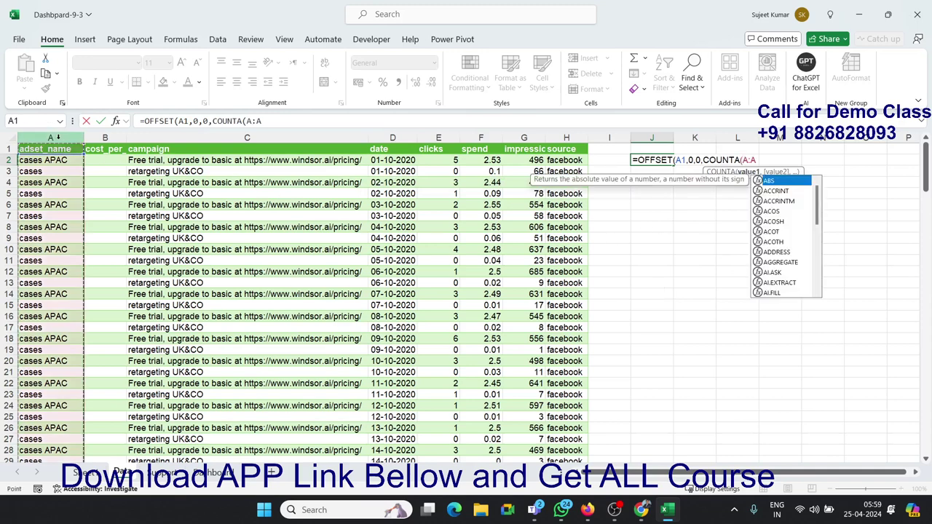
type(")")
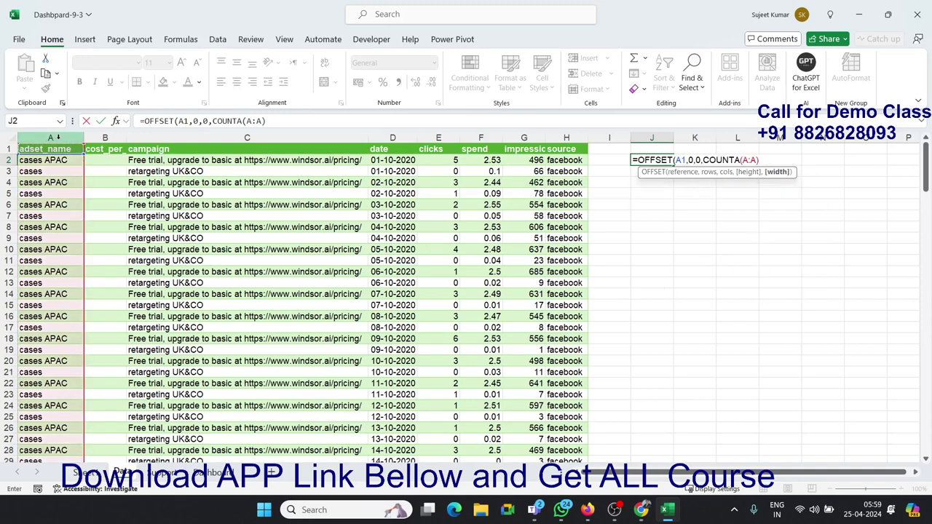
type(",cou")
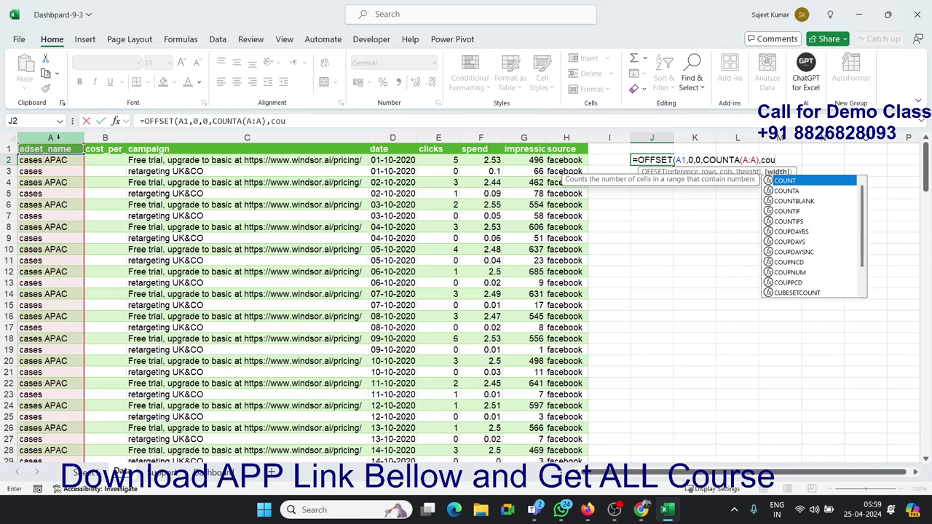
key("Down")
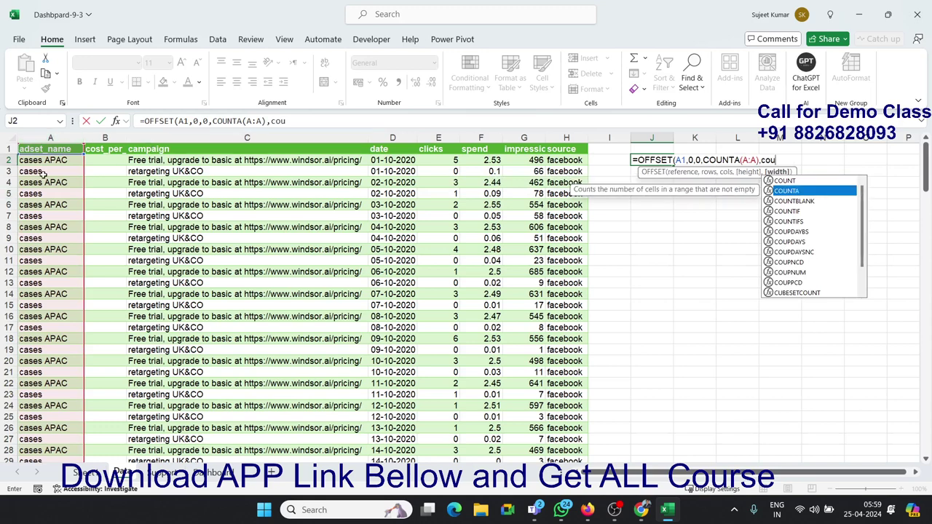
key("Tab")
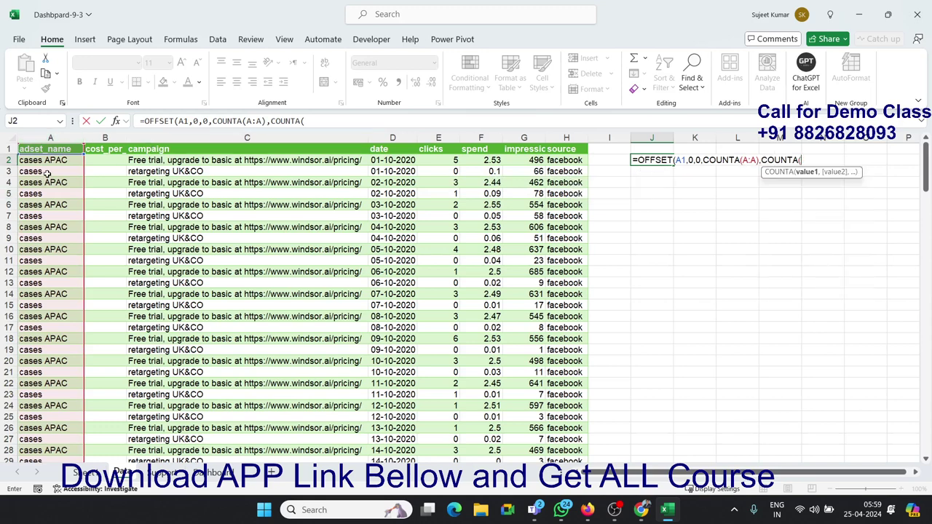
left_click(7, 149)
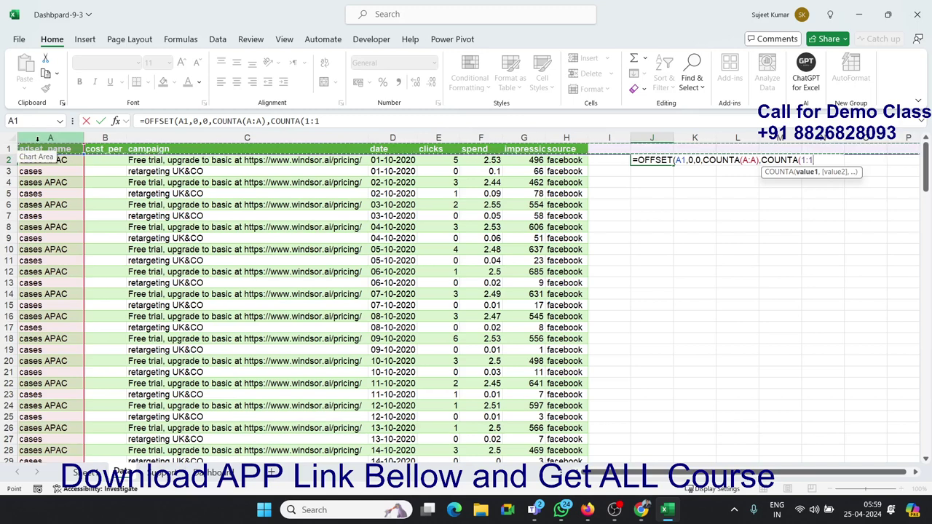
type(")")
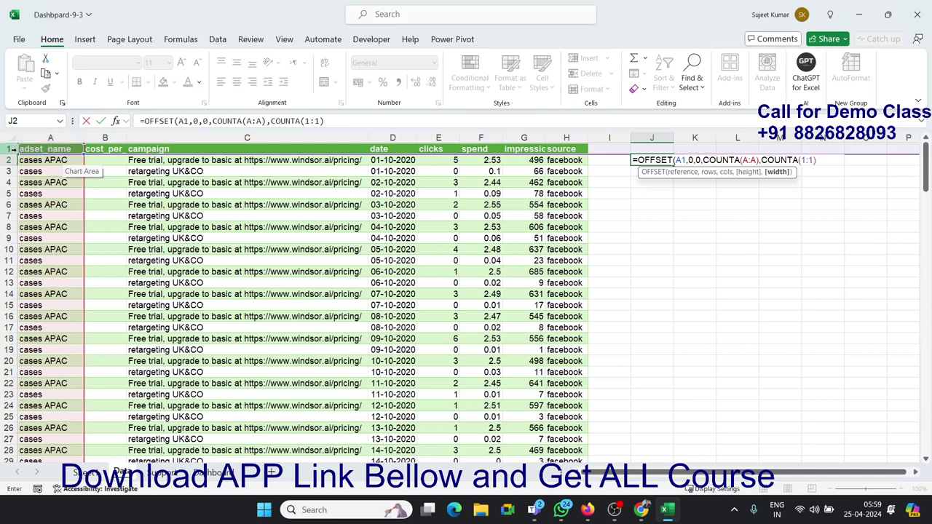
key("Return")
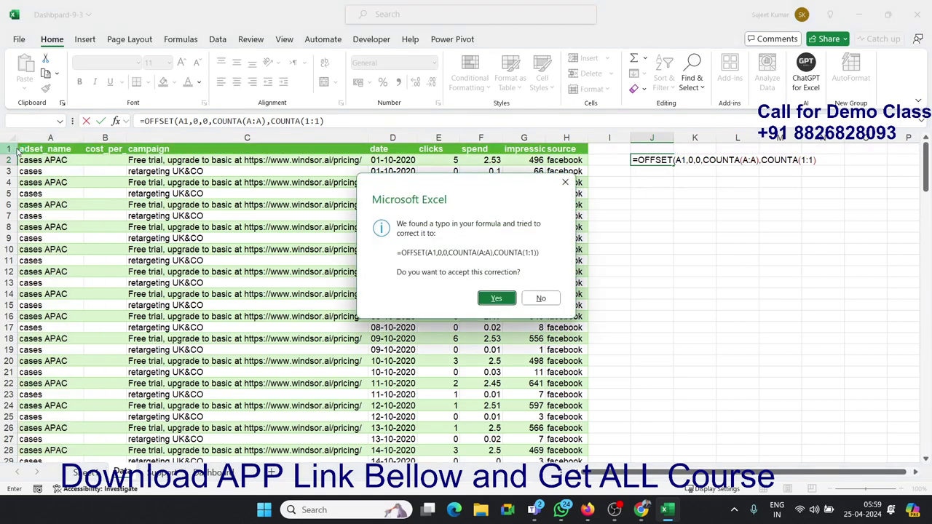
key("Return")
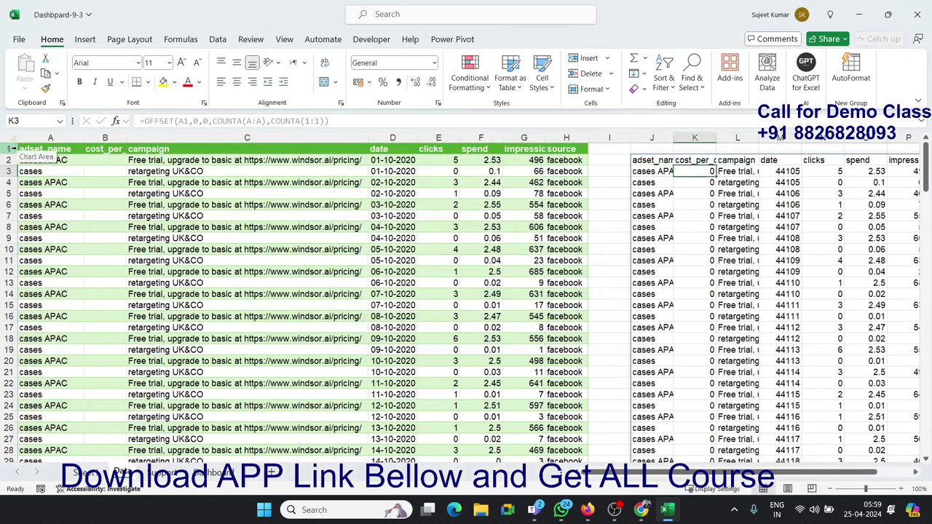
Step: Copy the OFFSET formula text from the formula bar and clear J2
key("Left")
key("Up")
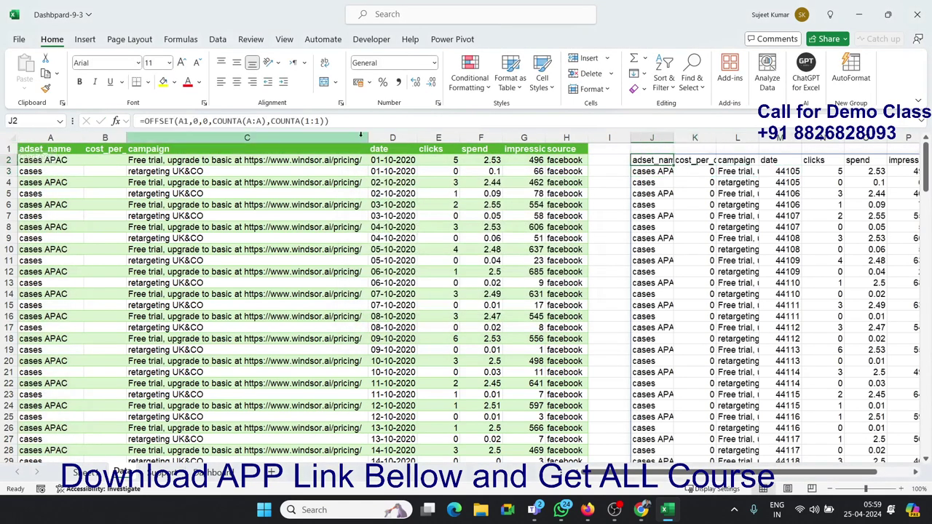
left_click_drag(355, 121, 140, 121)
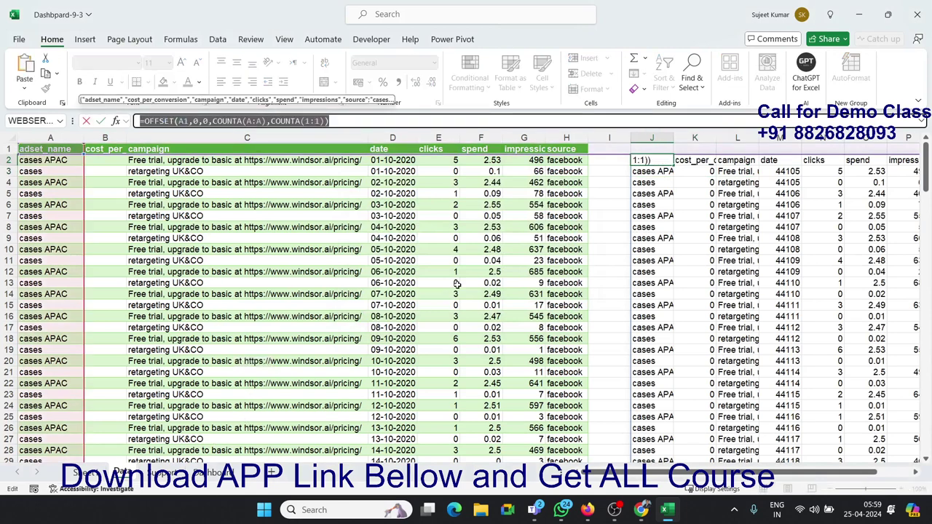
key("Escape")
key("Delete")
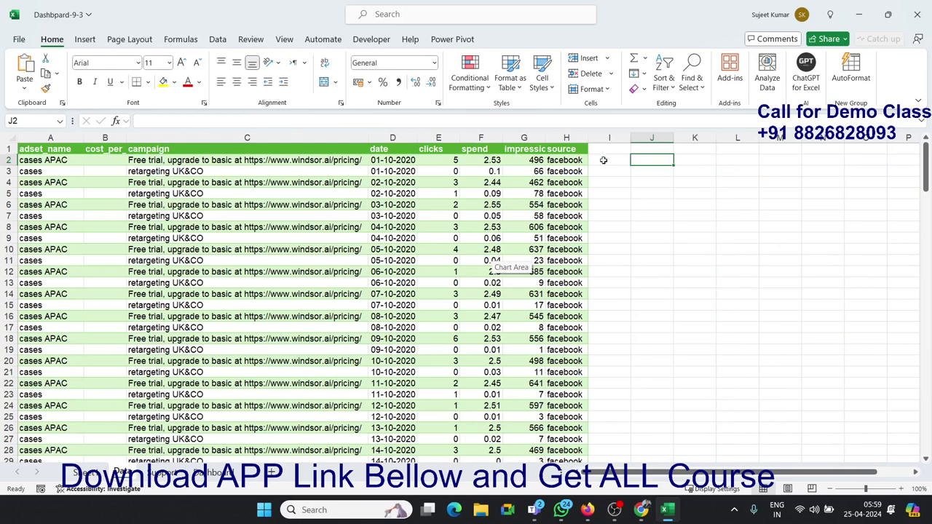
Step: Create a PivotTable at J2 using the pasted OFFSET formula as its source range
left_click(84, 40)
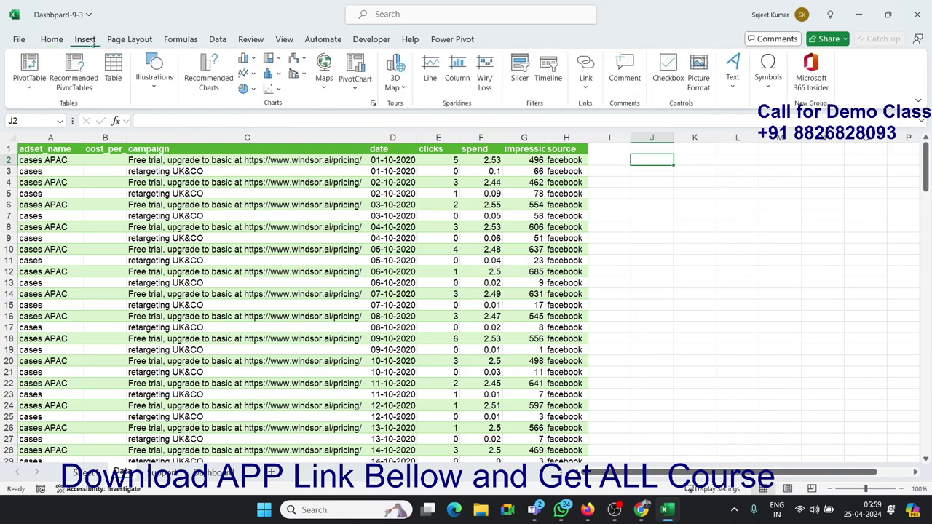
left_click(40, 69)
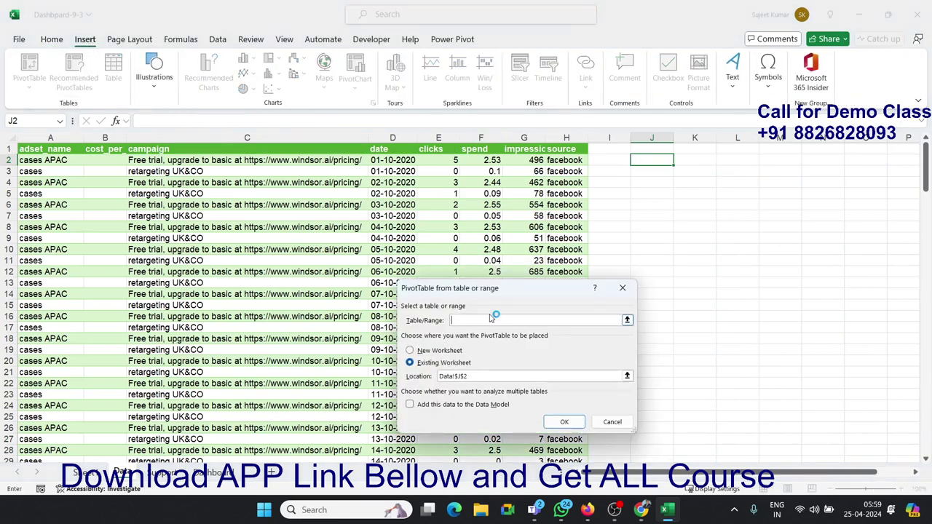
key("ctrl+v")
left_click(564, 420)
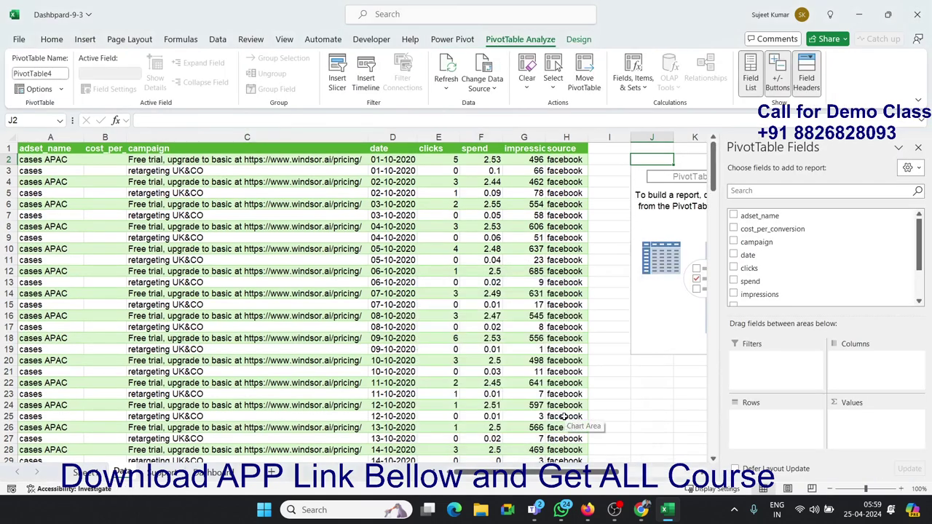
Step: Close the PivotTable field list and select cell K3 outside the pivot
left_click(918, 147)
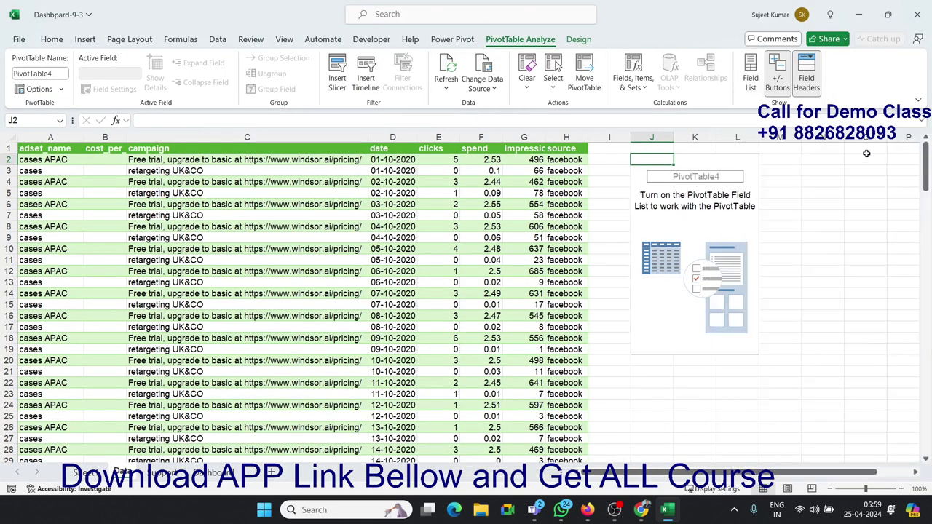
left_click_drag(655, 137, 782, 137)
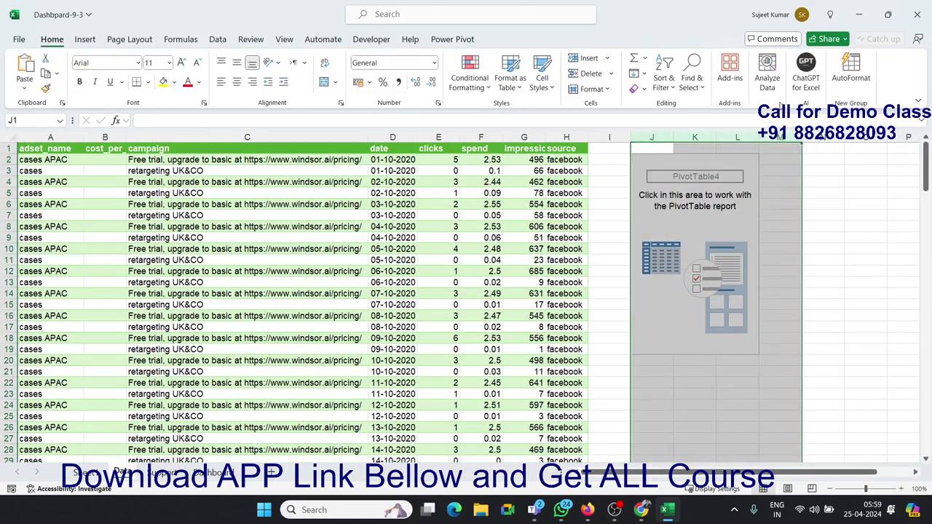
left_click(698, 168)
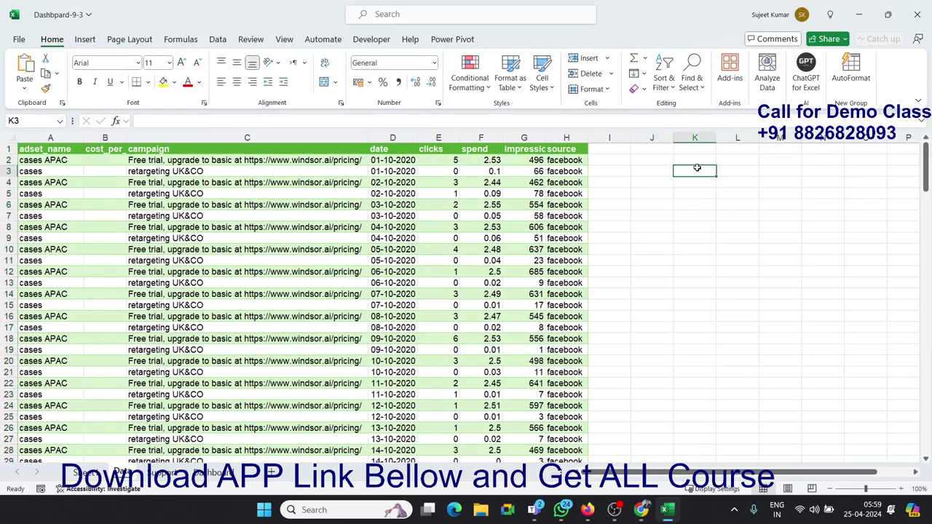
left_click(180, 40)
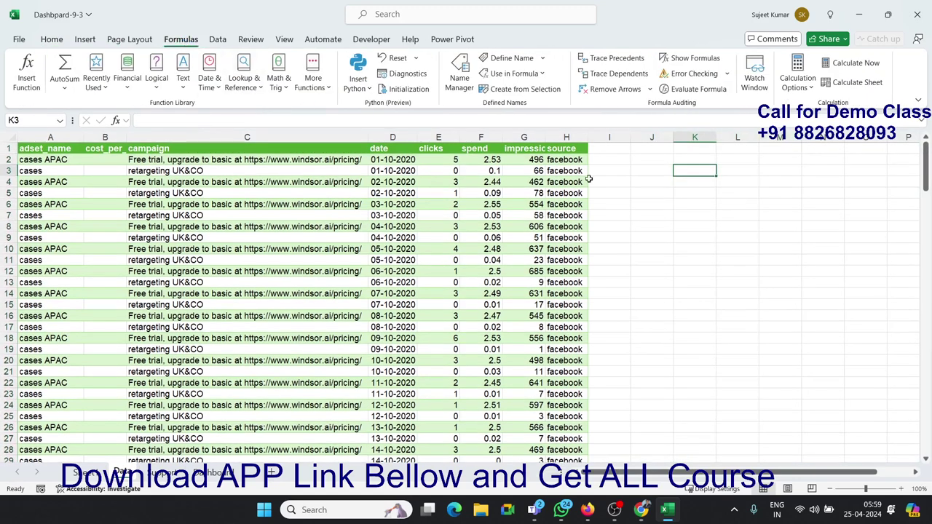
Step: Define the name Data as the pasted OFFSET formula with absolute $A$1, $A:$A and $1:$1
left_click(506, 58)
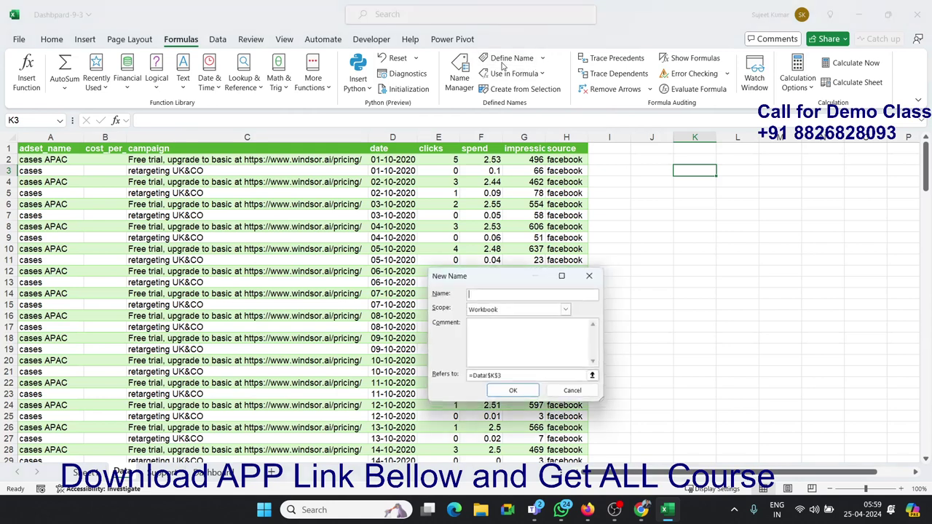
left_click_drag(453, 281, 250, 171)
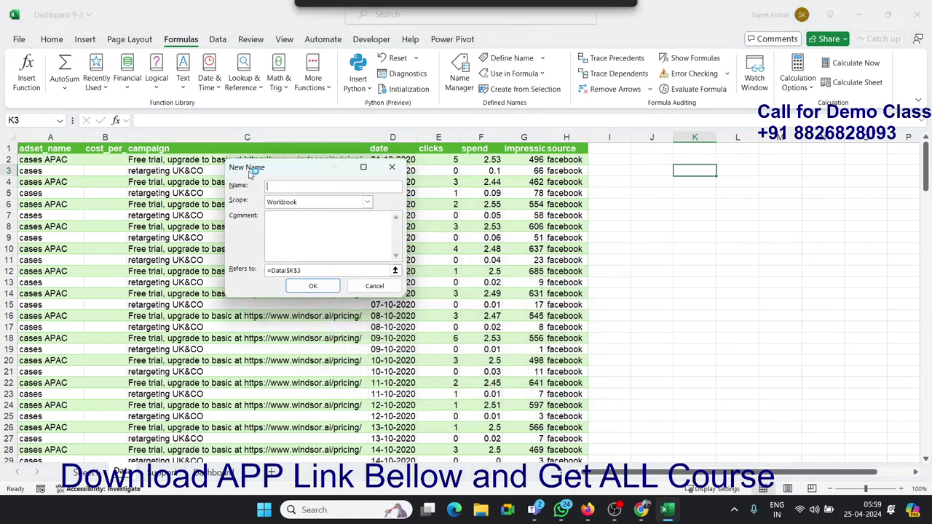
left_click_drag(403, 295, 609, 378)
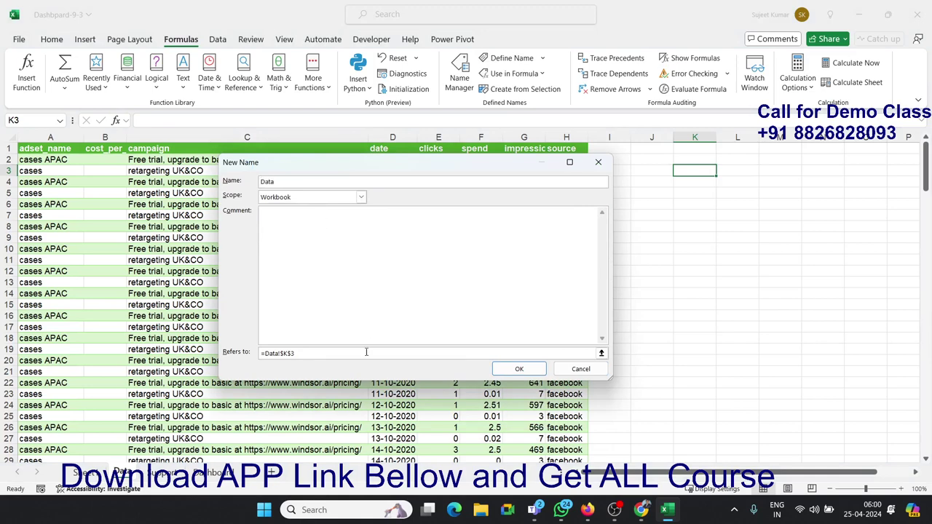
left_click(323, 353)
key("ctrl+v")
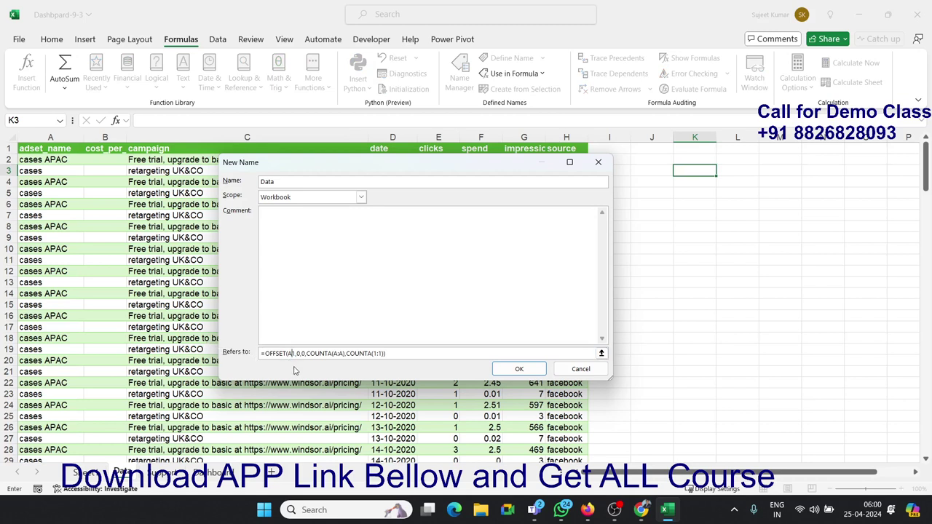
key("F4")
left_click(335, 354)
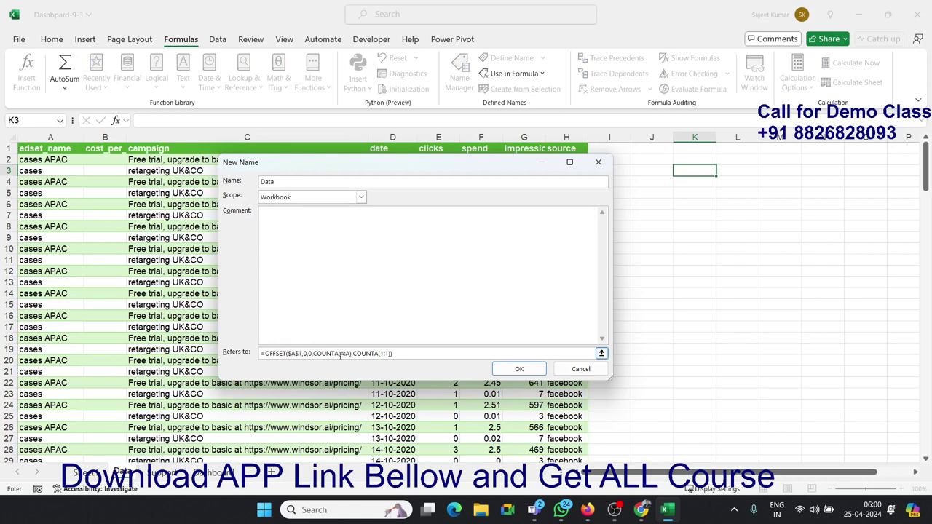
key("F4")
left_click(392, 353)
key("F4")
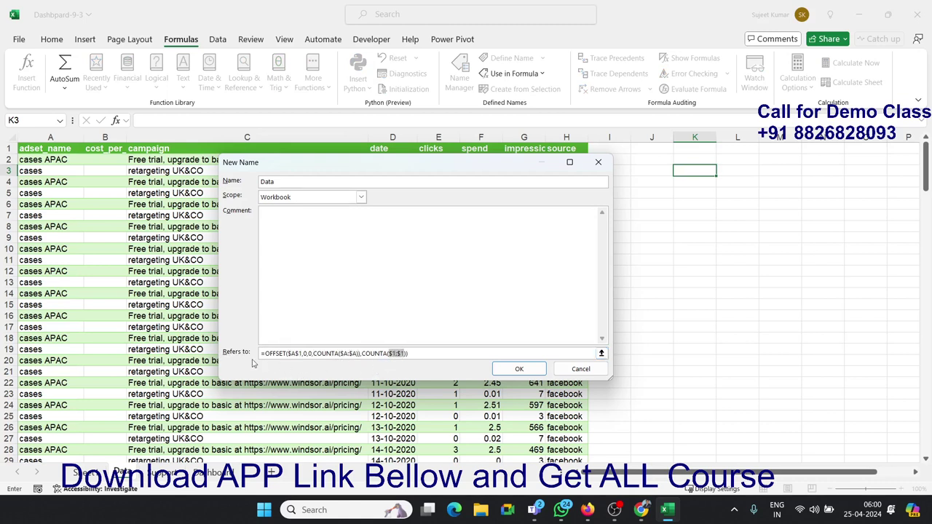
left_click(520, 371)
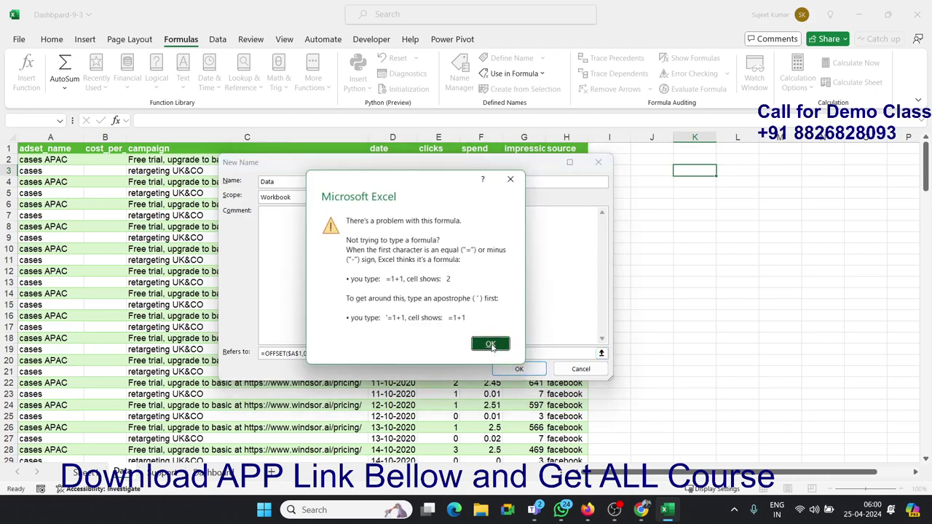
Step: Remove the extra closing parenthesis and resubmit the Data name definition
left_click(491, 344)
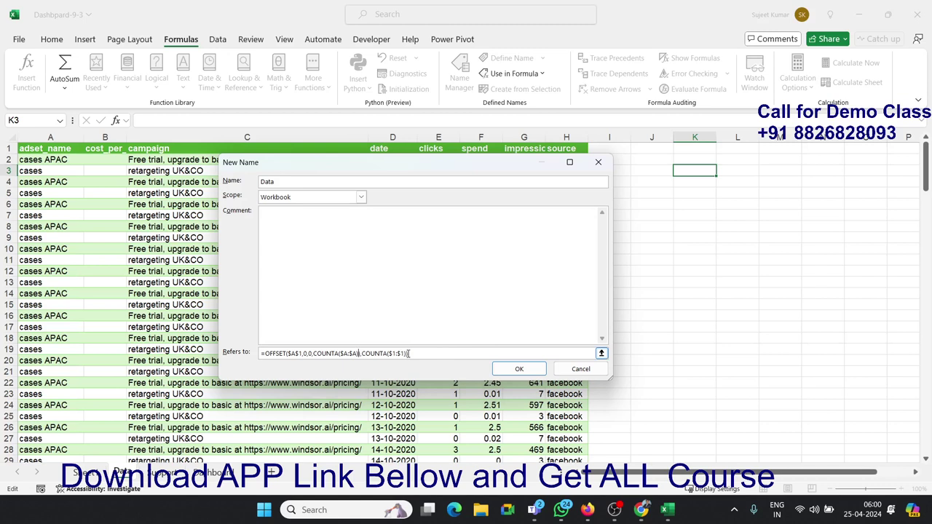
key("BackSpace")
left_click(510, 369)
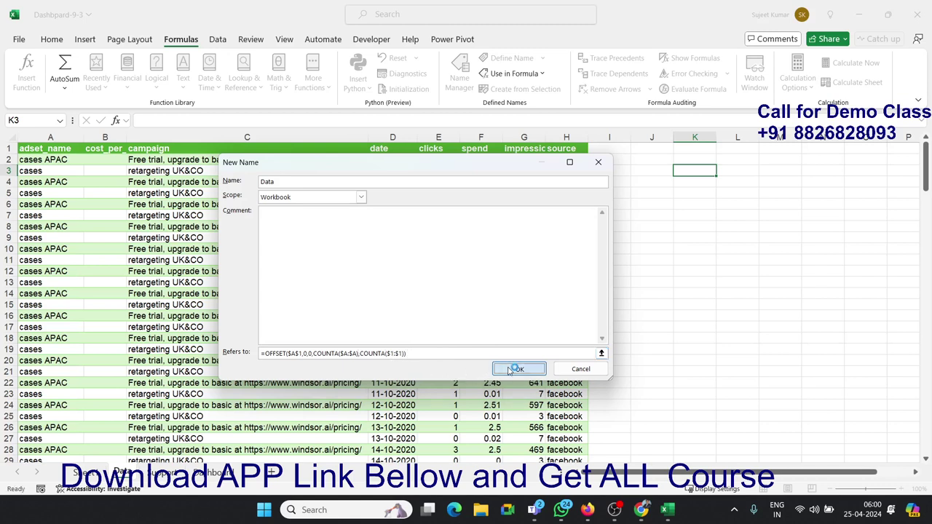
left_click(516, 370)
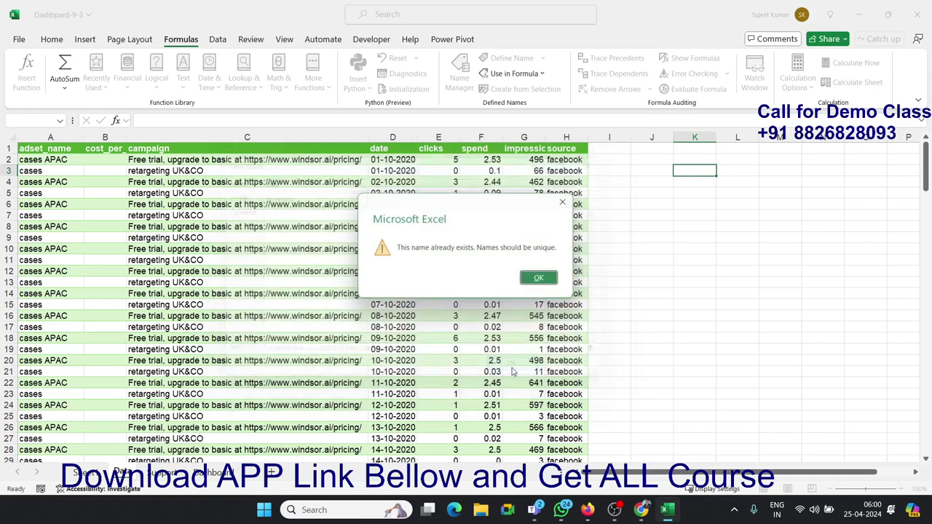
left_click(541, 279)
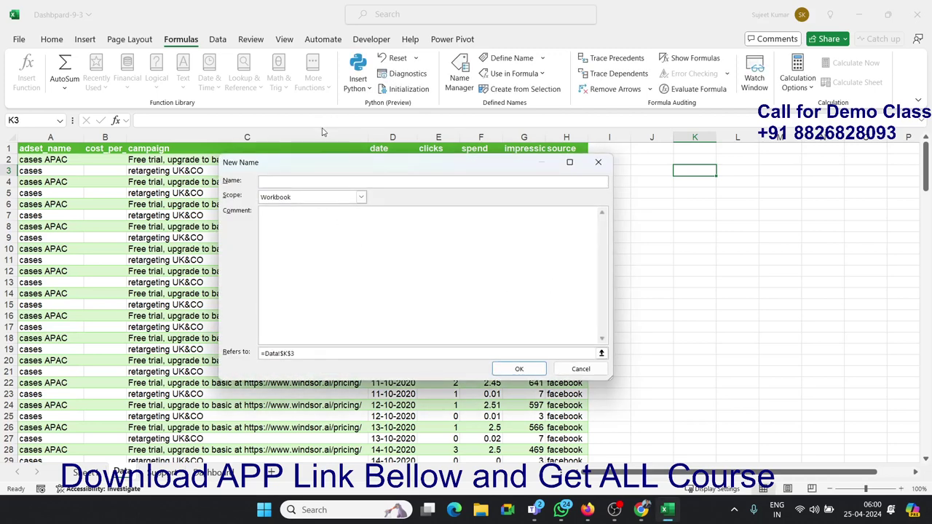
left_click(598, 162)
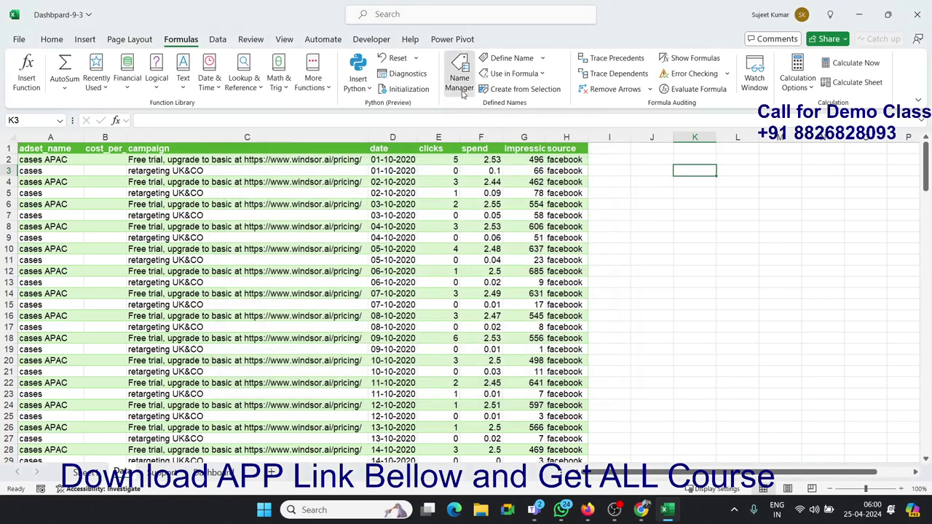
Step: Verify the Data name's OFFSET/COUNTA formula in Name Manager, then add a blank Sheet2
left_click(458, 79)
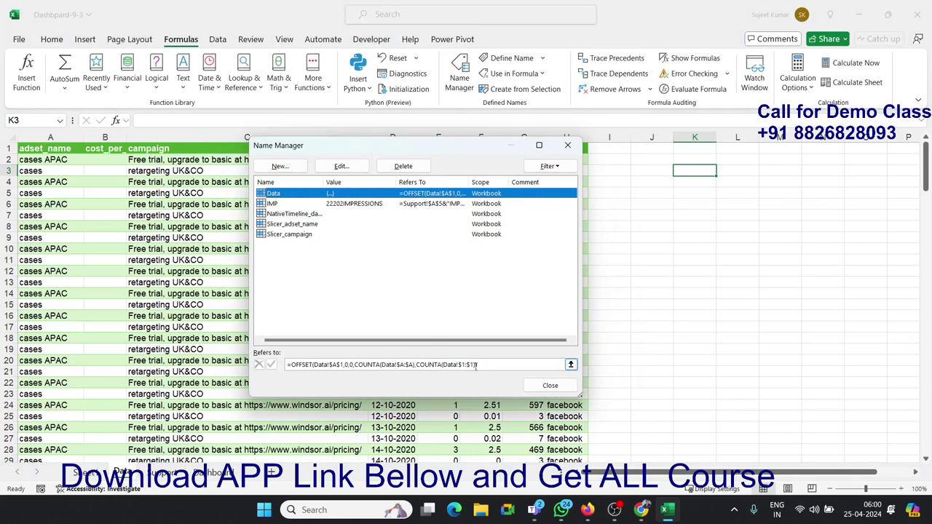
left_click_drag(481, 366, 285, 364)
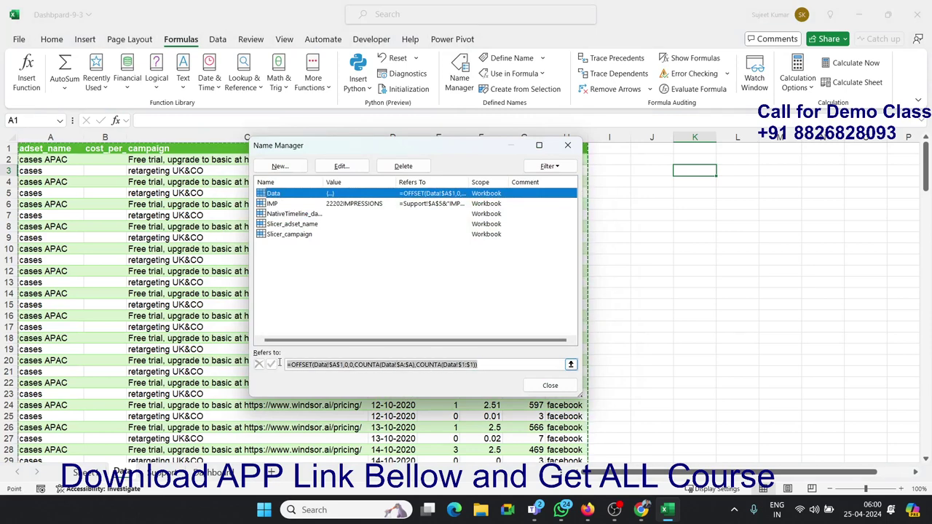
key("Escape")
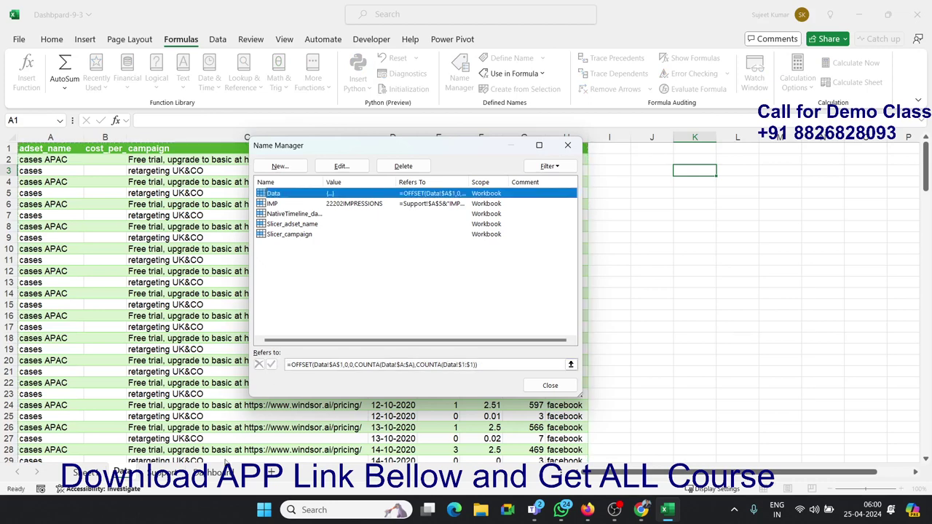
key("Escape")
left_click(271, 473)
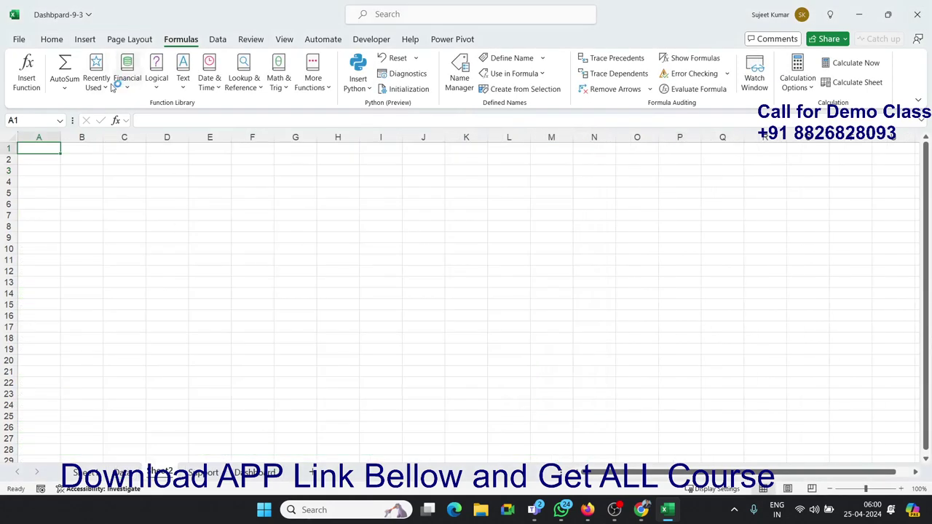
Step: Insert PivotTable5 at Sheet2!$A$1 using the Data named range as its source
left_click(84, 39)
left_click(29, 65)
type("Data")
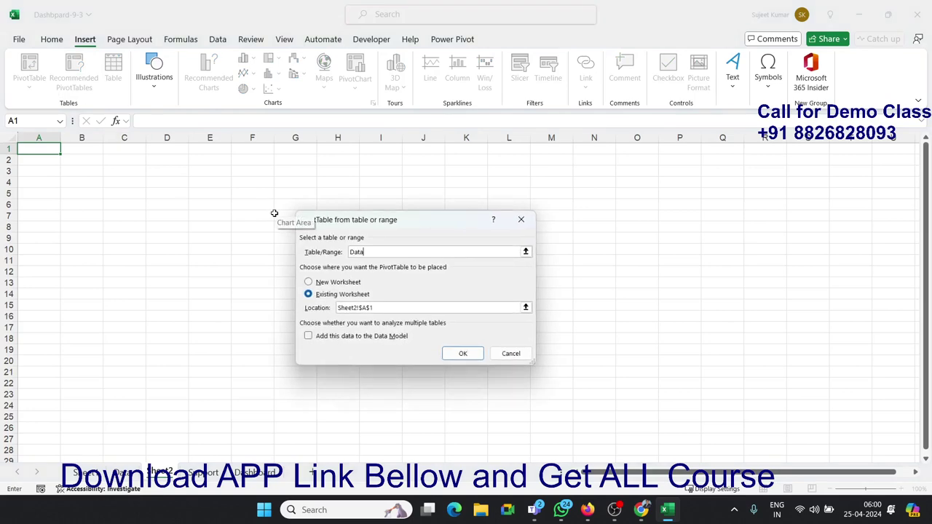
left_click(463, 353)
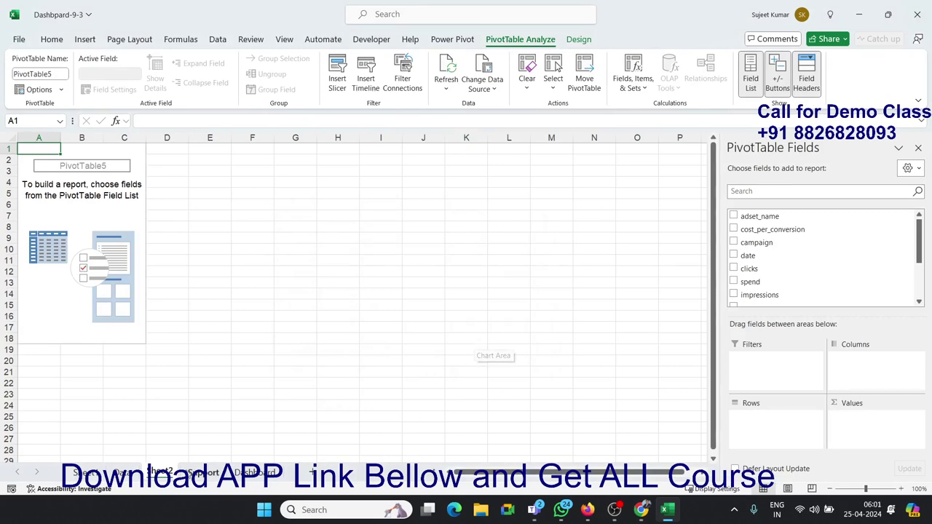
Step: Check the Data sheet, click off the empty PivotTable5, and close the Dashbpard-9-3 window
left_click(133, 472)
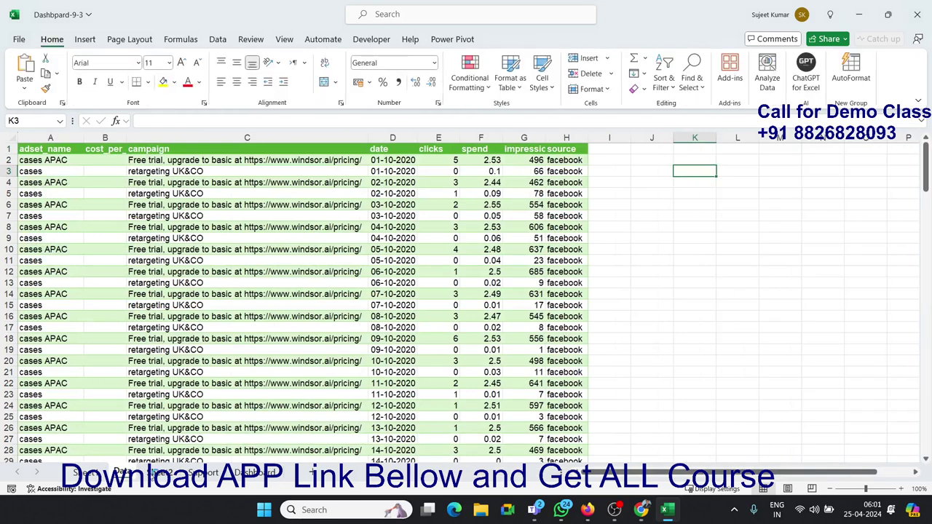
left_click(149, 471)
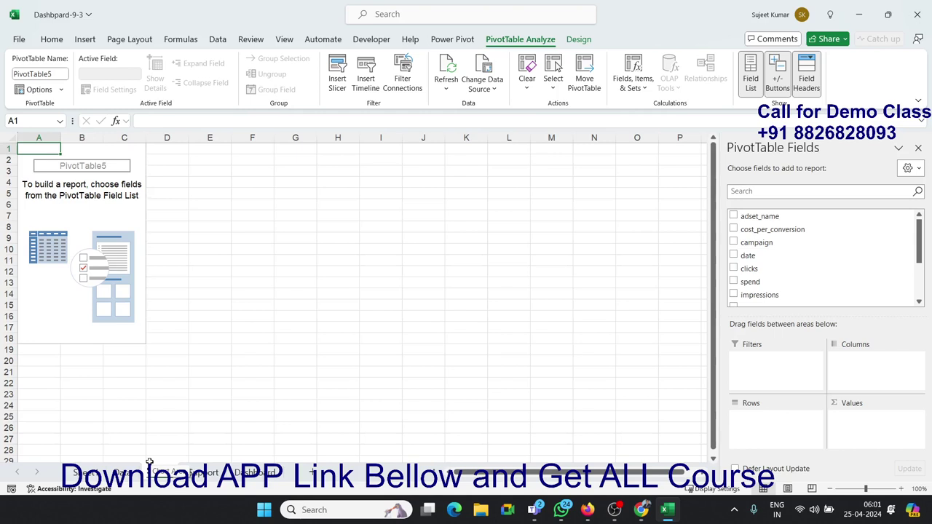
left_click(299, 359)
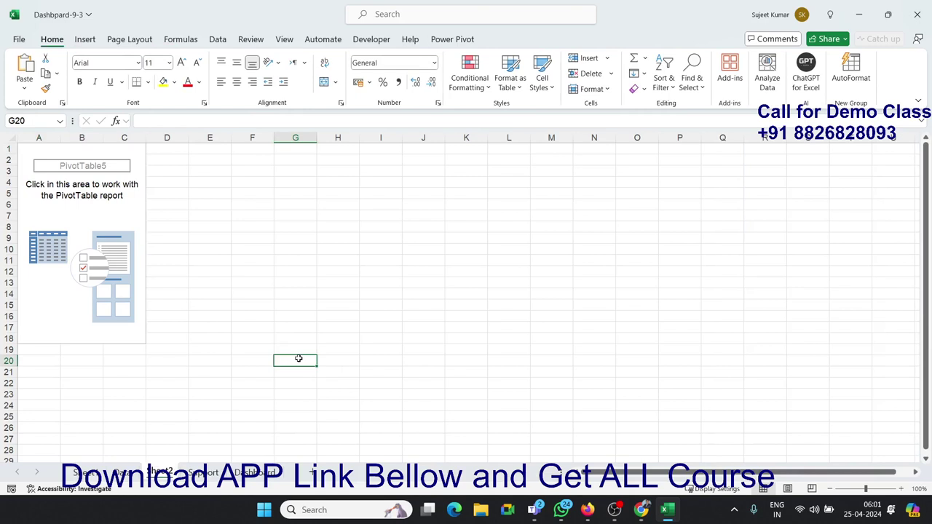
left_click(352, 273)
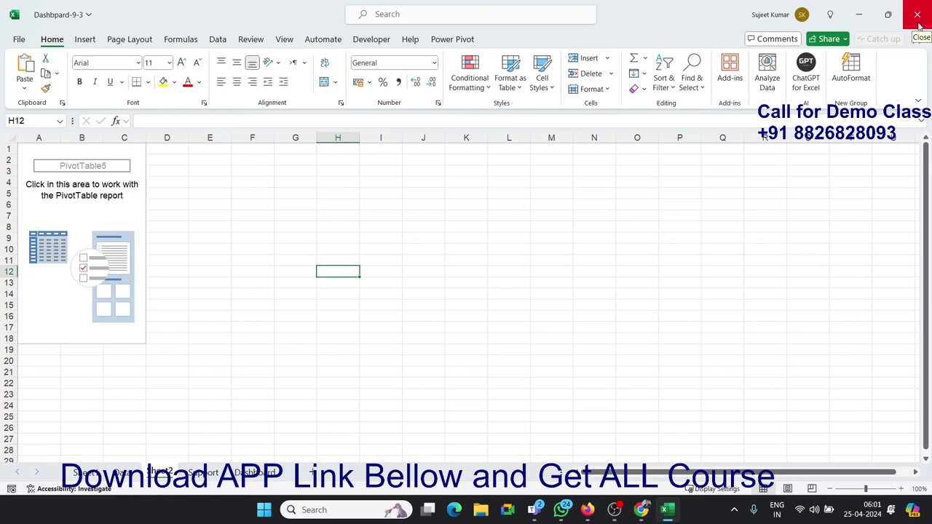
left_click(918, 26)
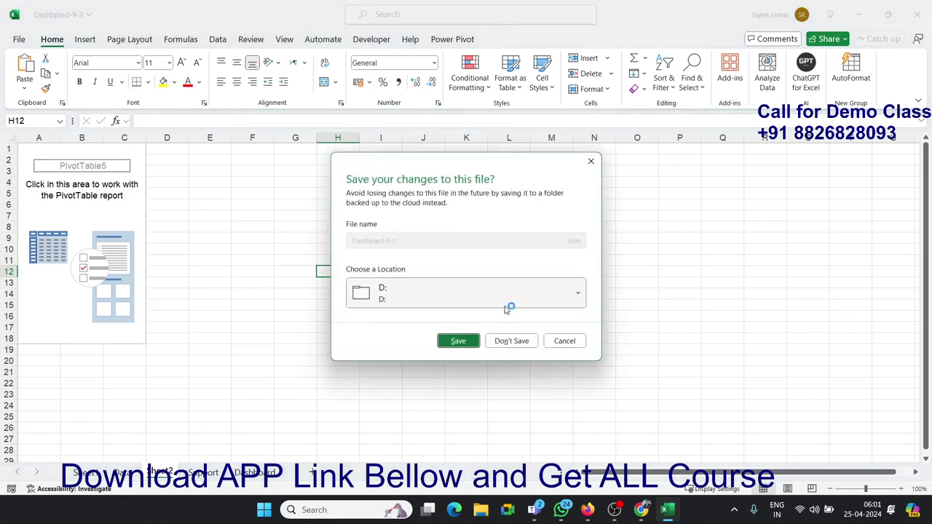